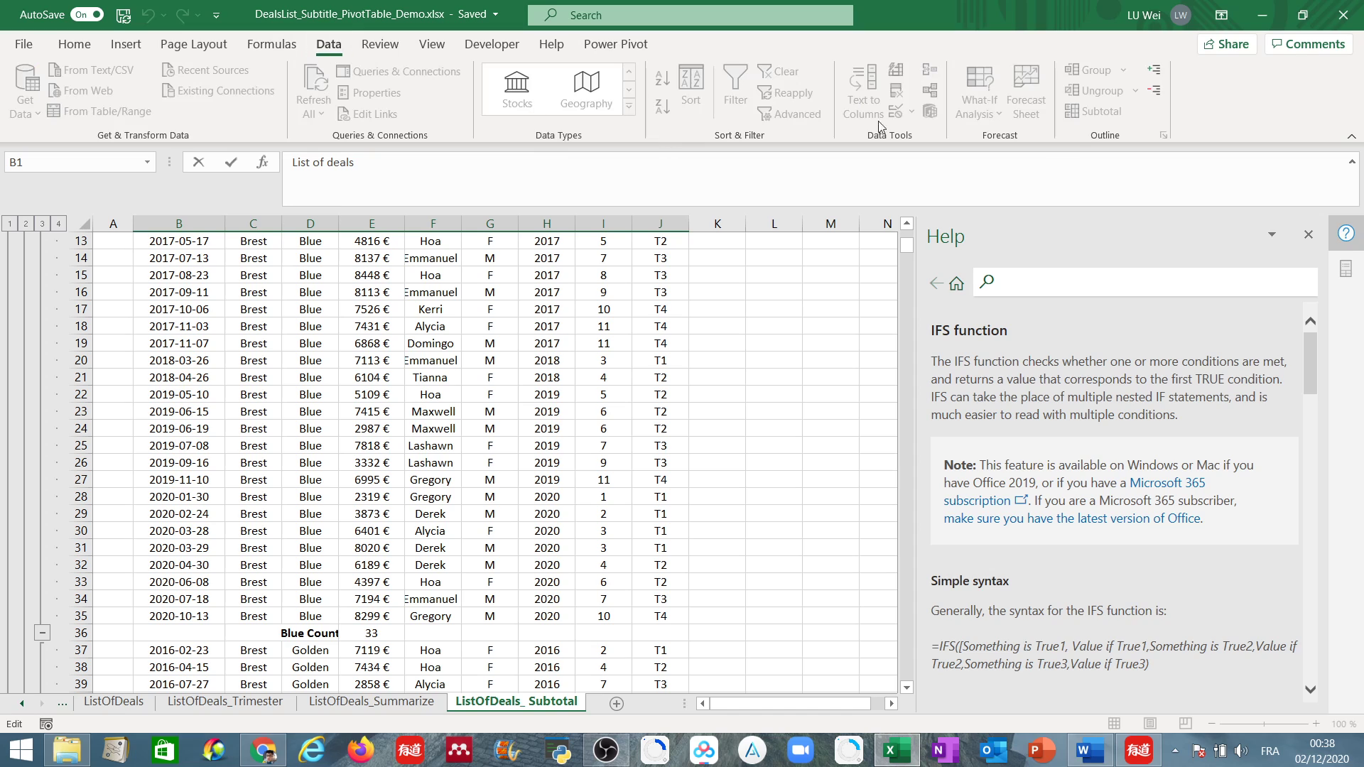
Start creating a PivotTable from the deals list on the ListOfDeals_Trimester sheet.
left_click(415, 362)
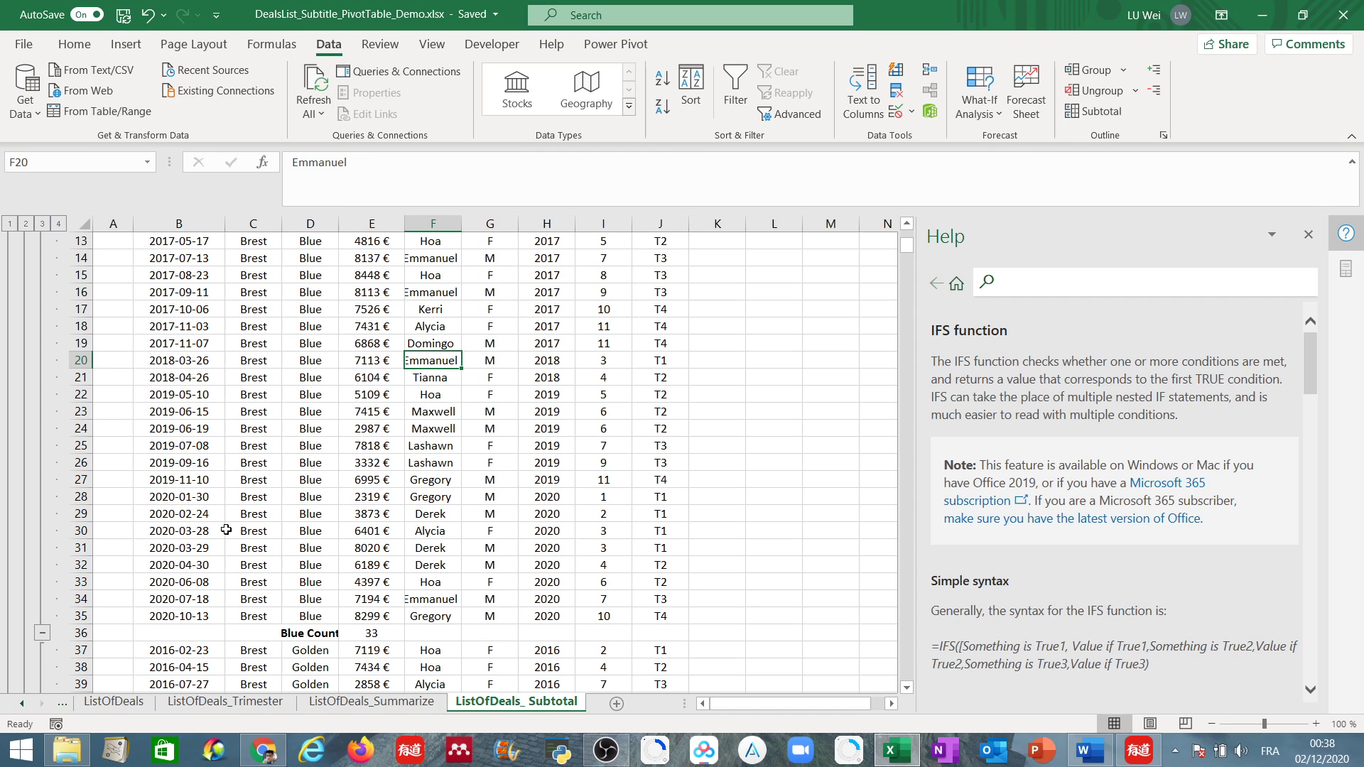
left_click(231, 704)
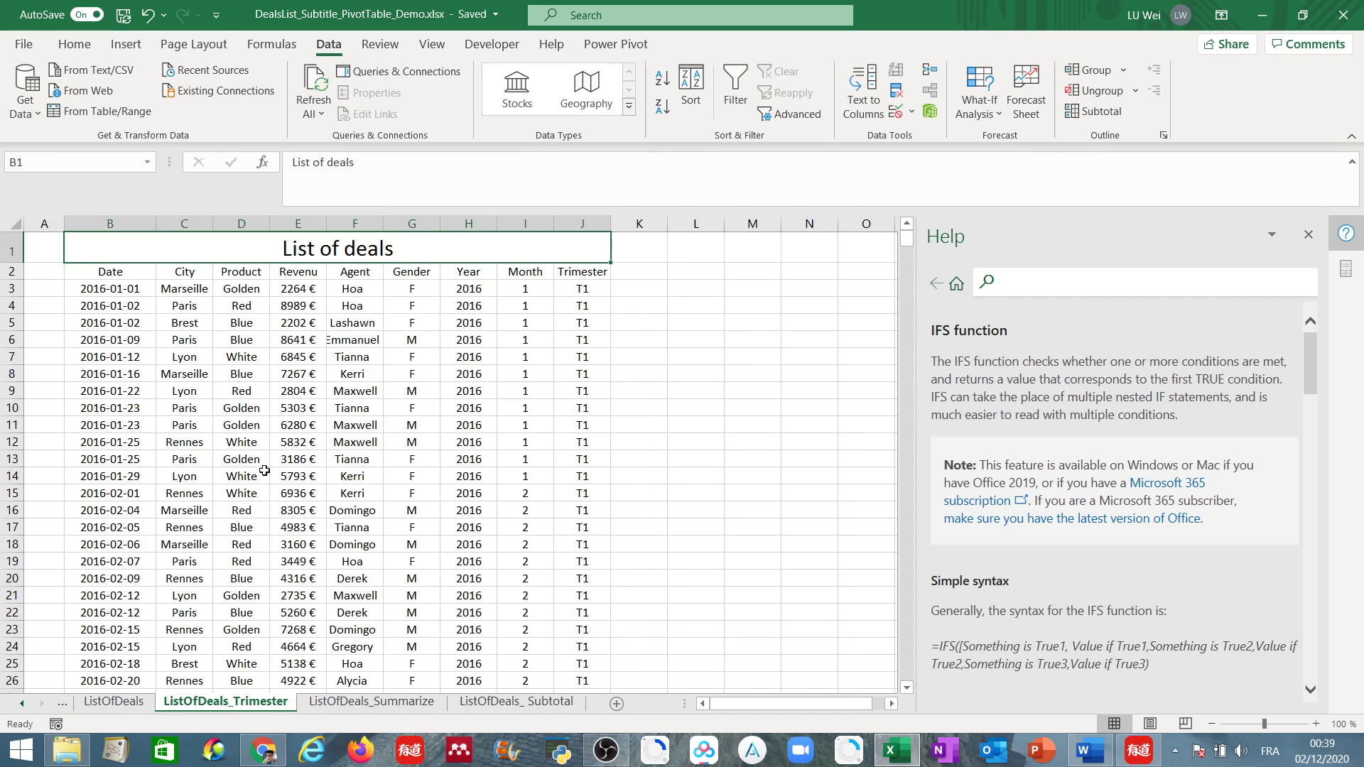
left_click(127, 47)
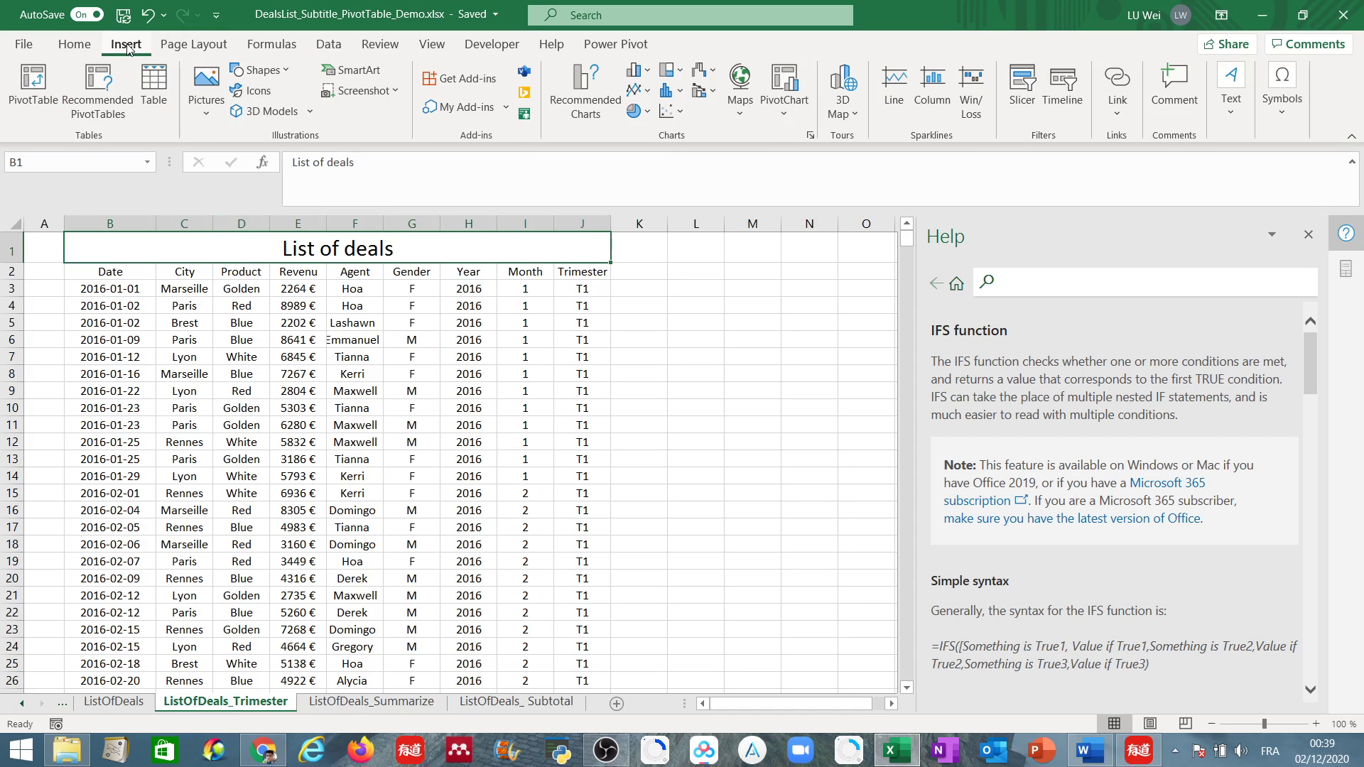
left_click(33, 107)
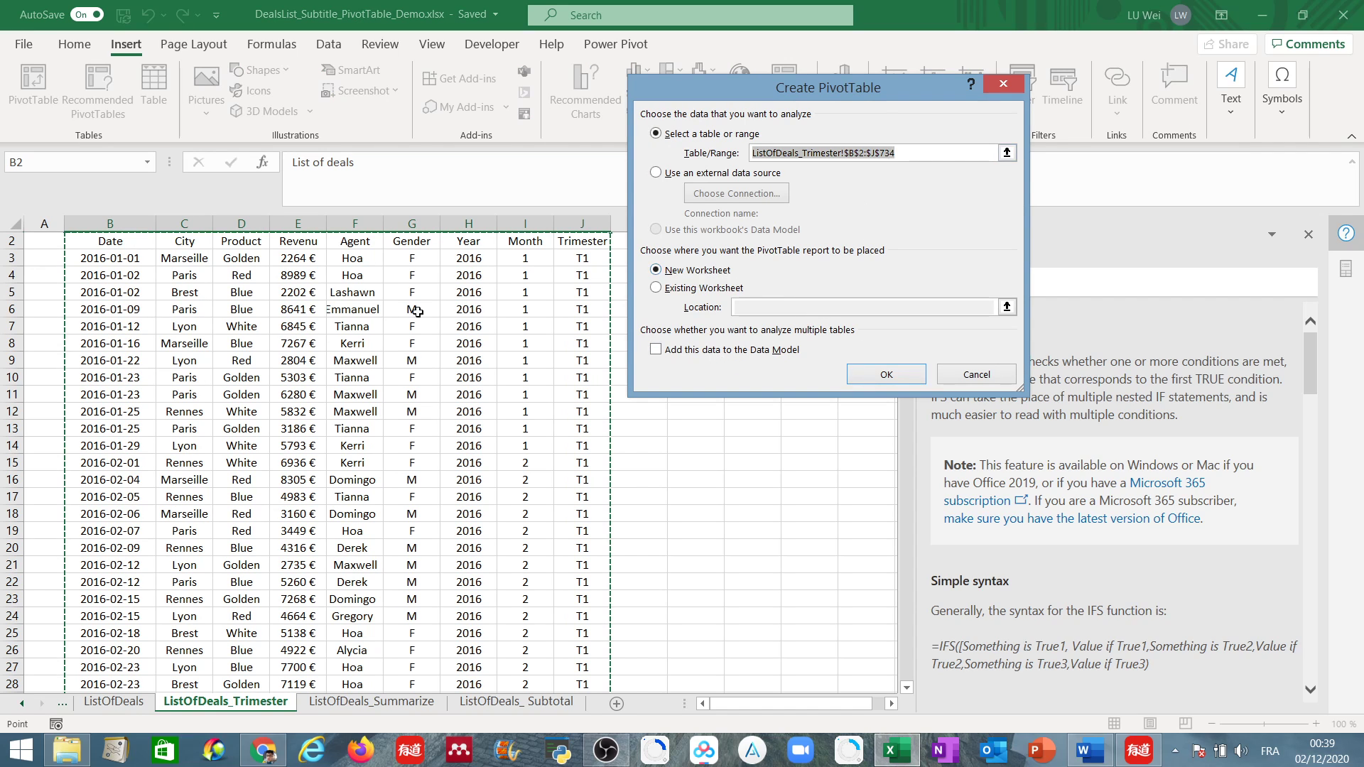
Examine the proposed PivotTable source range on the sheet, from the header row to the last deal record.
scroll(419, 288, "up", 1)
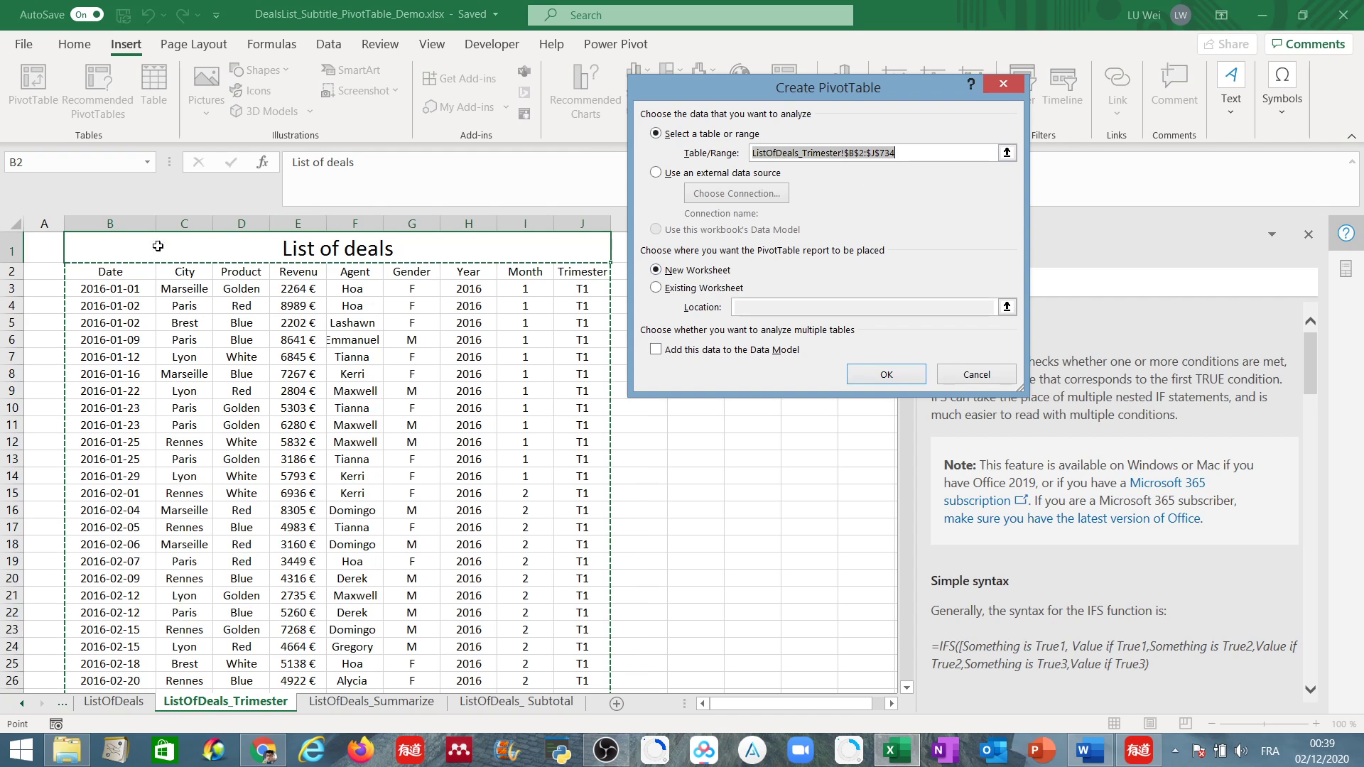
scroll(581, 428, "down", 20)
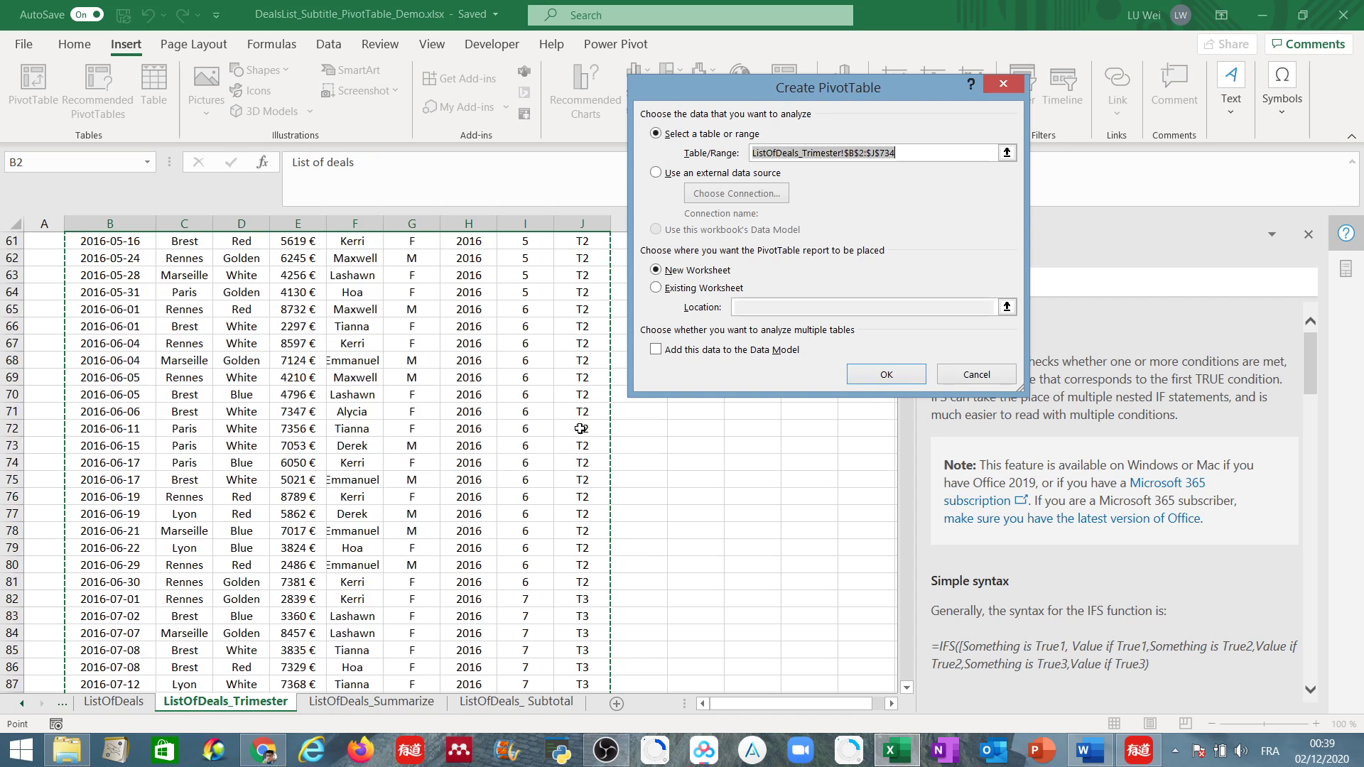
scroll(581, 428, "down", 4)
scroll(192, 344, "up", 20)
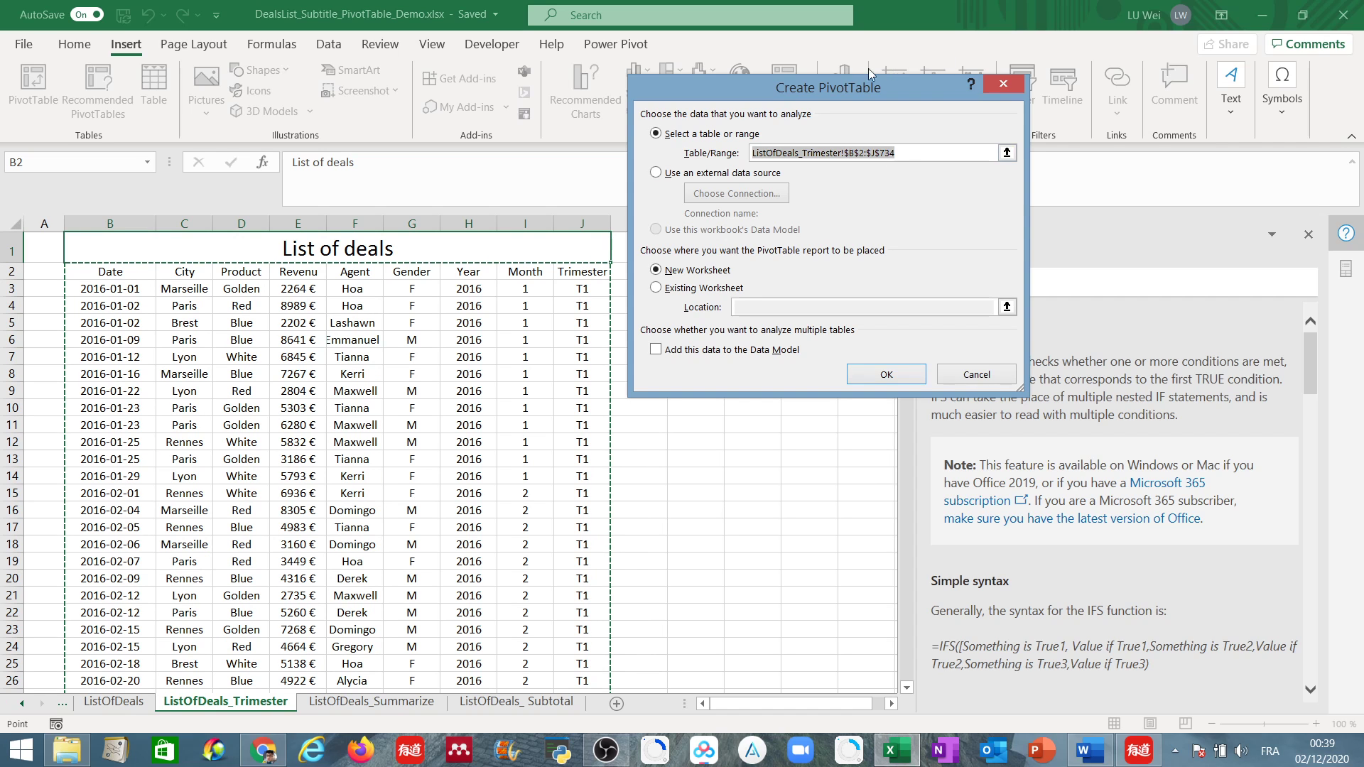
left_click_drag(846, 91, 1250, 71)
left_click_drag(908, 244, 904, 692)
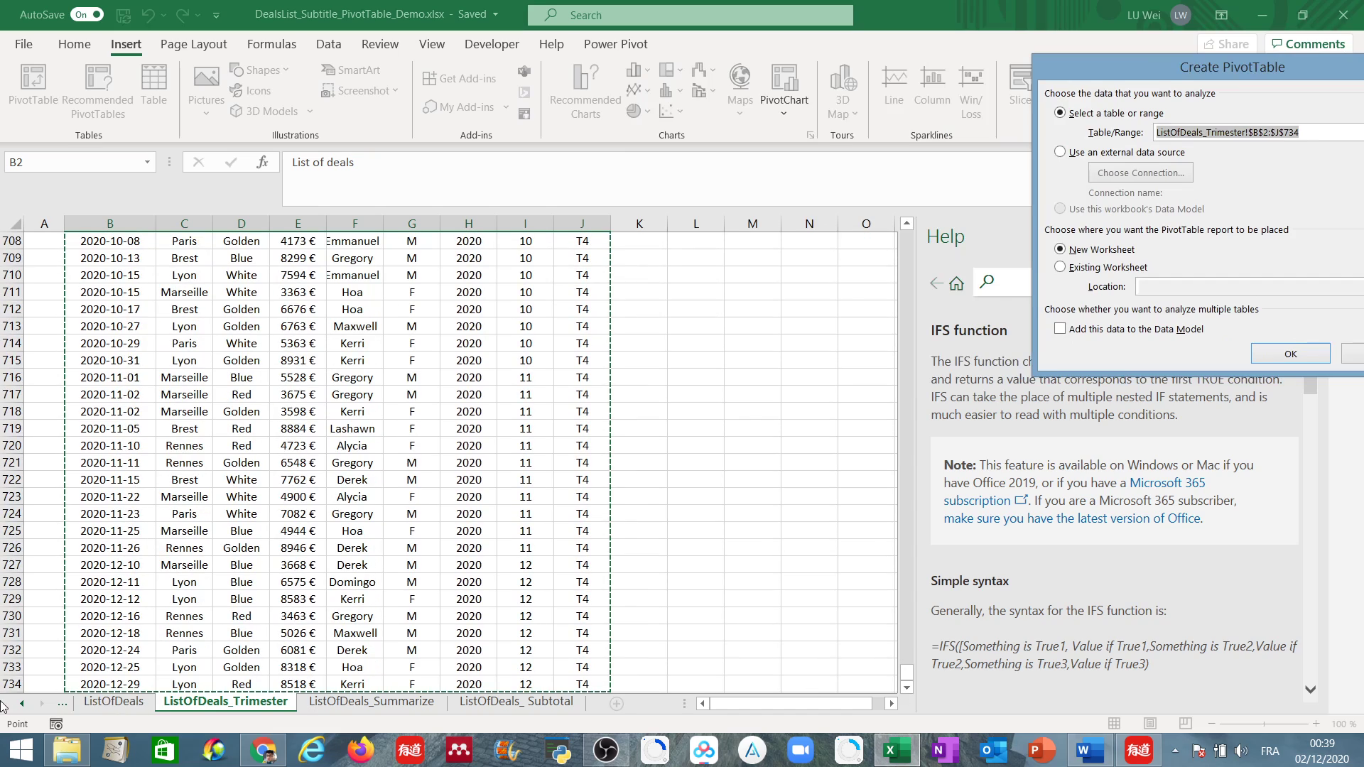
left_click_drag(906, 678, 908, 220)
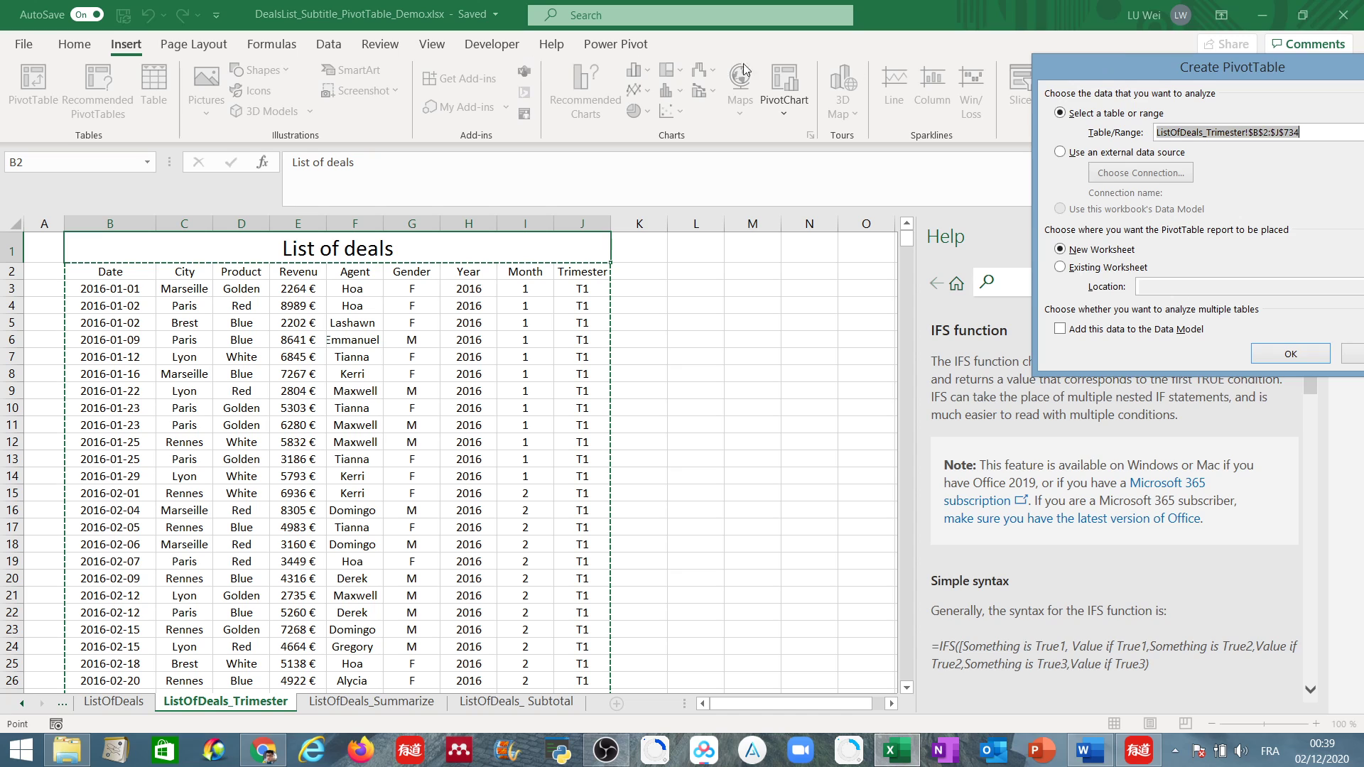
left_click_drag(1083, 69, 651, 78)
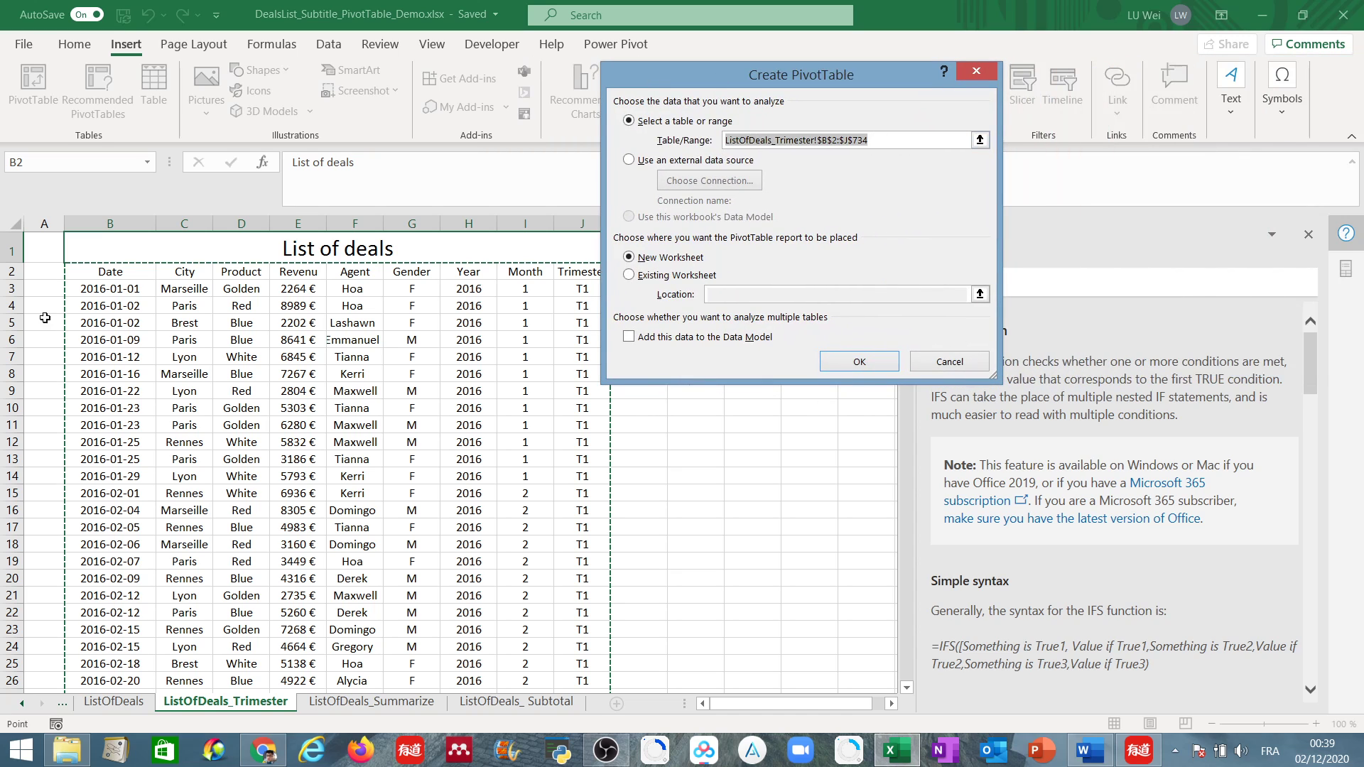
Reselect ListOfDeals_Trimester!$B$2:$J$734 as the source range and create the PivotTable on a new worksheet.
left_click(981, 140)
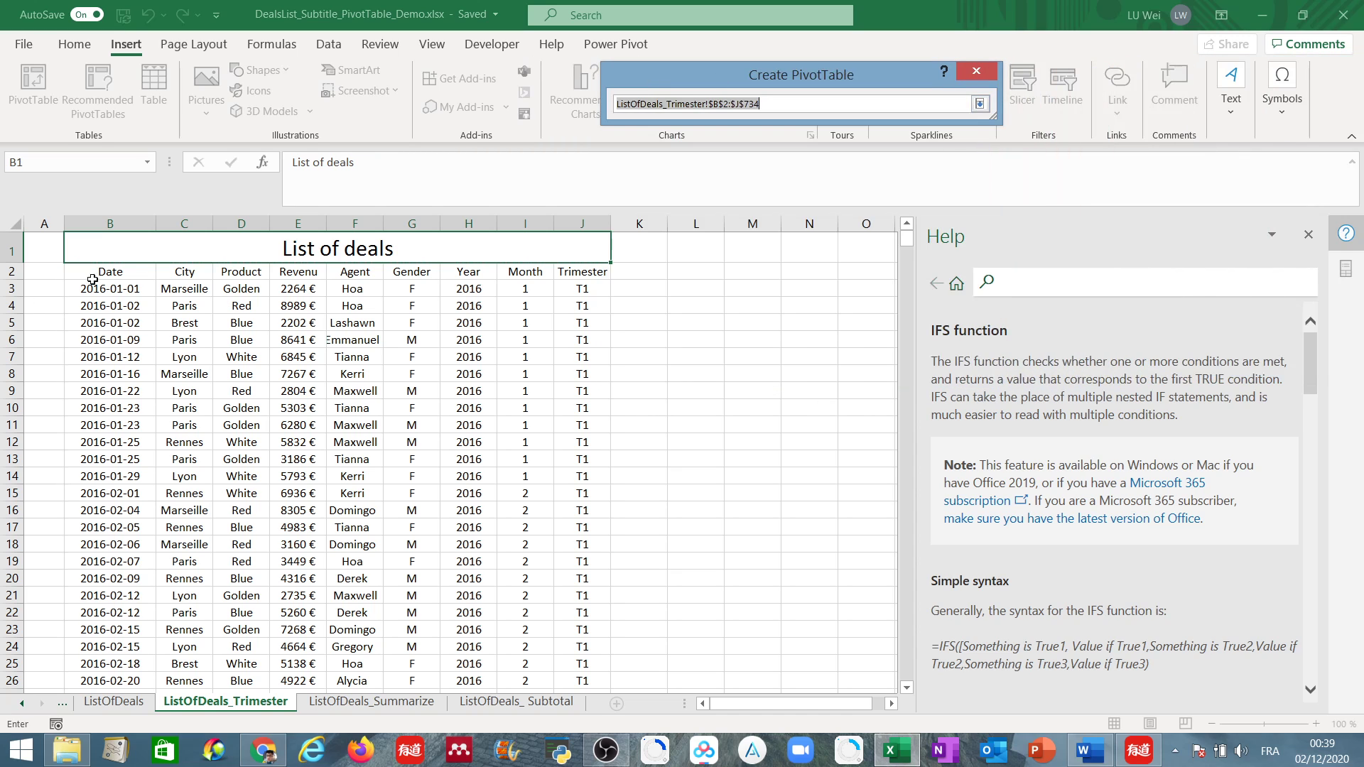
left_click_drag(78, 290, 259, 291)
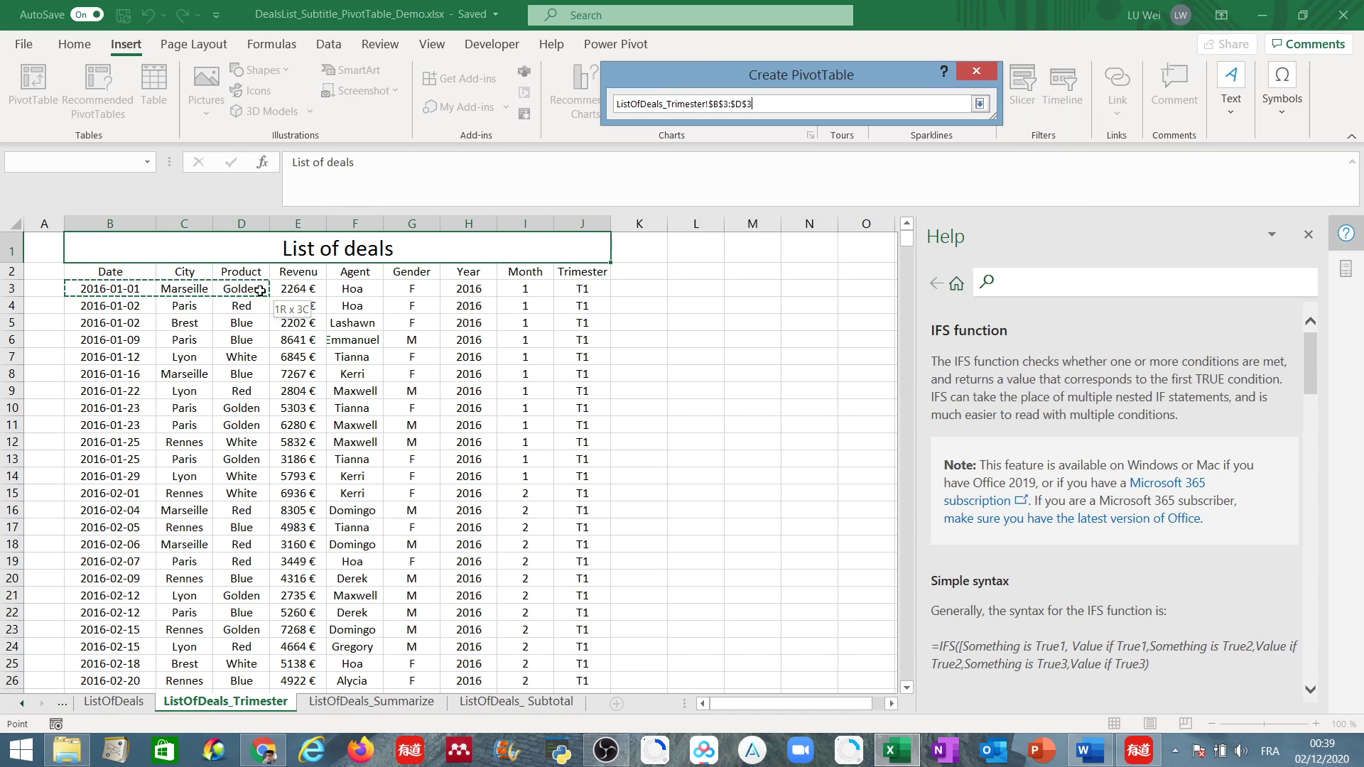
left_click_drag(86, 274, 538, 645)
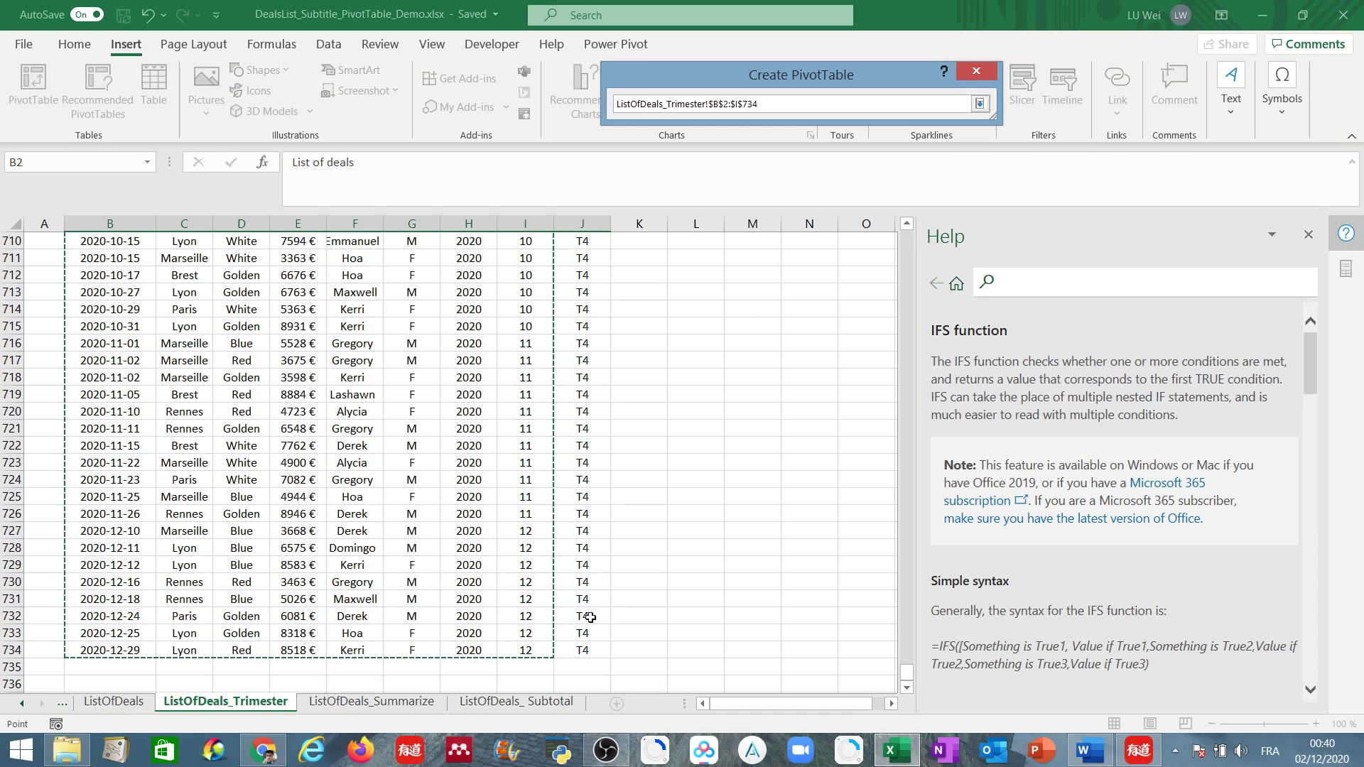
left_click(584, 651)
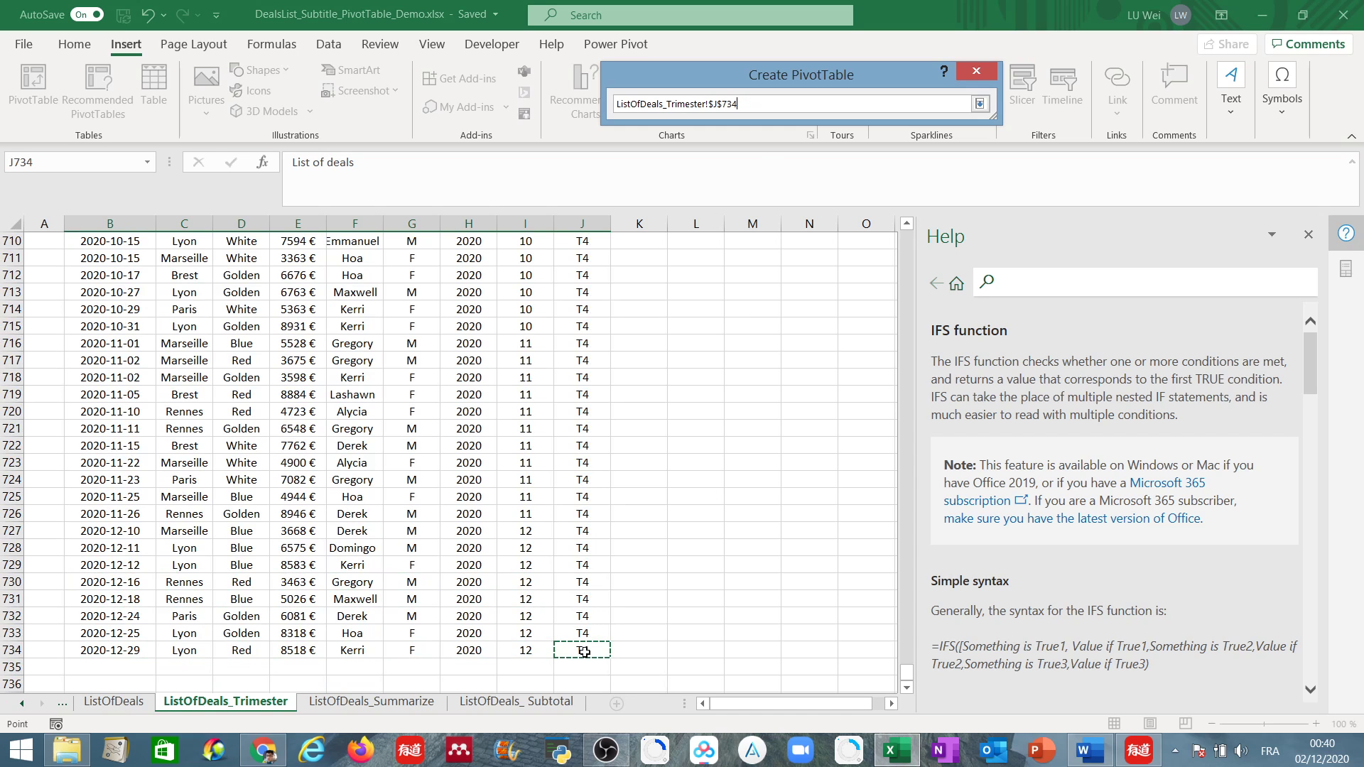
left_click_drag(584, 652, 120, 275)
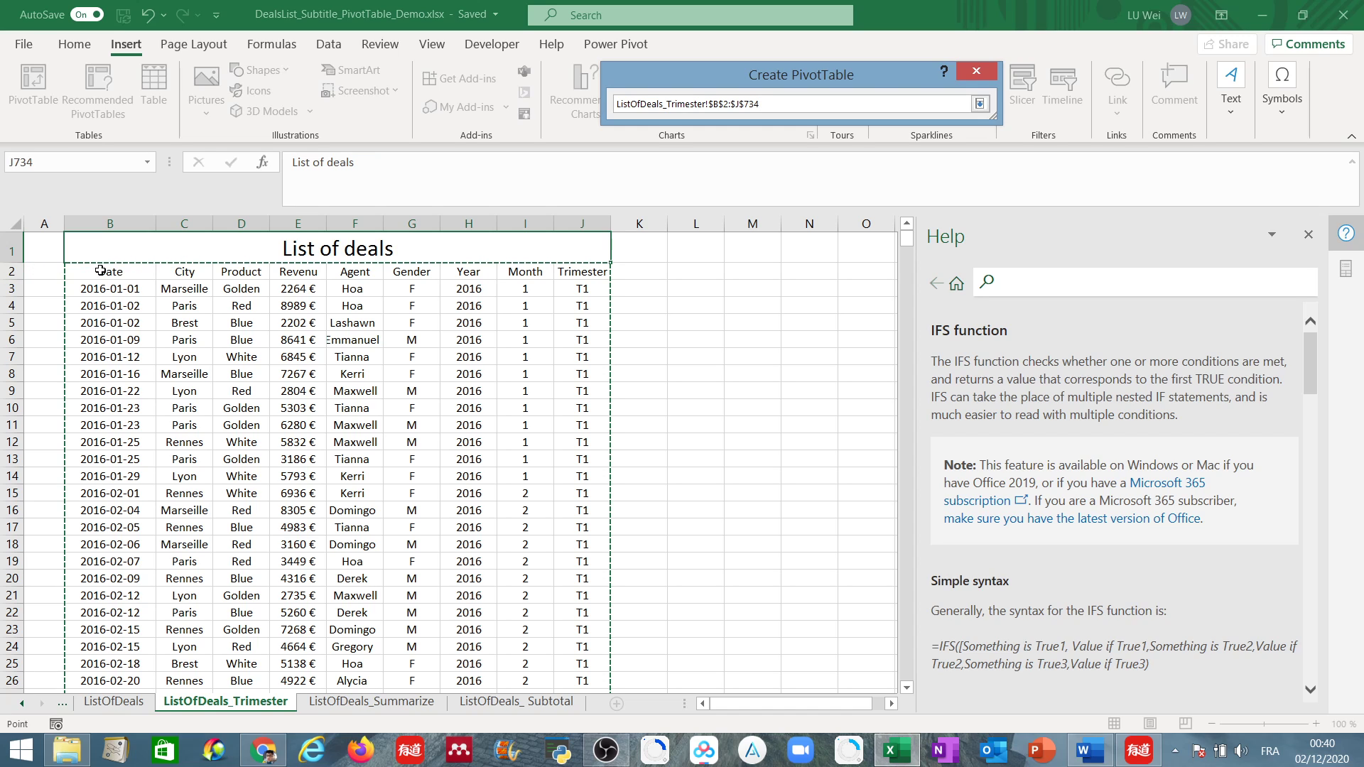
left_click(980, 104)
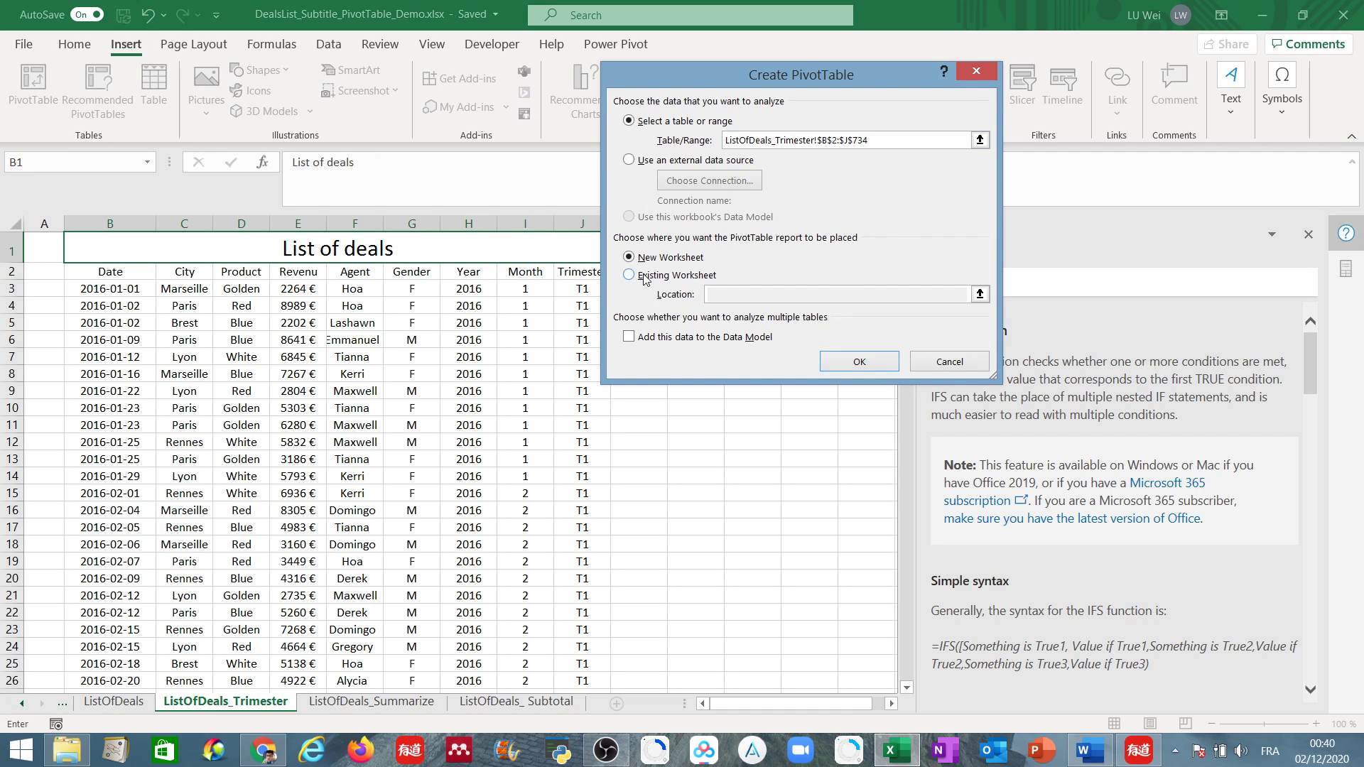
left_click(860, 362)
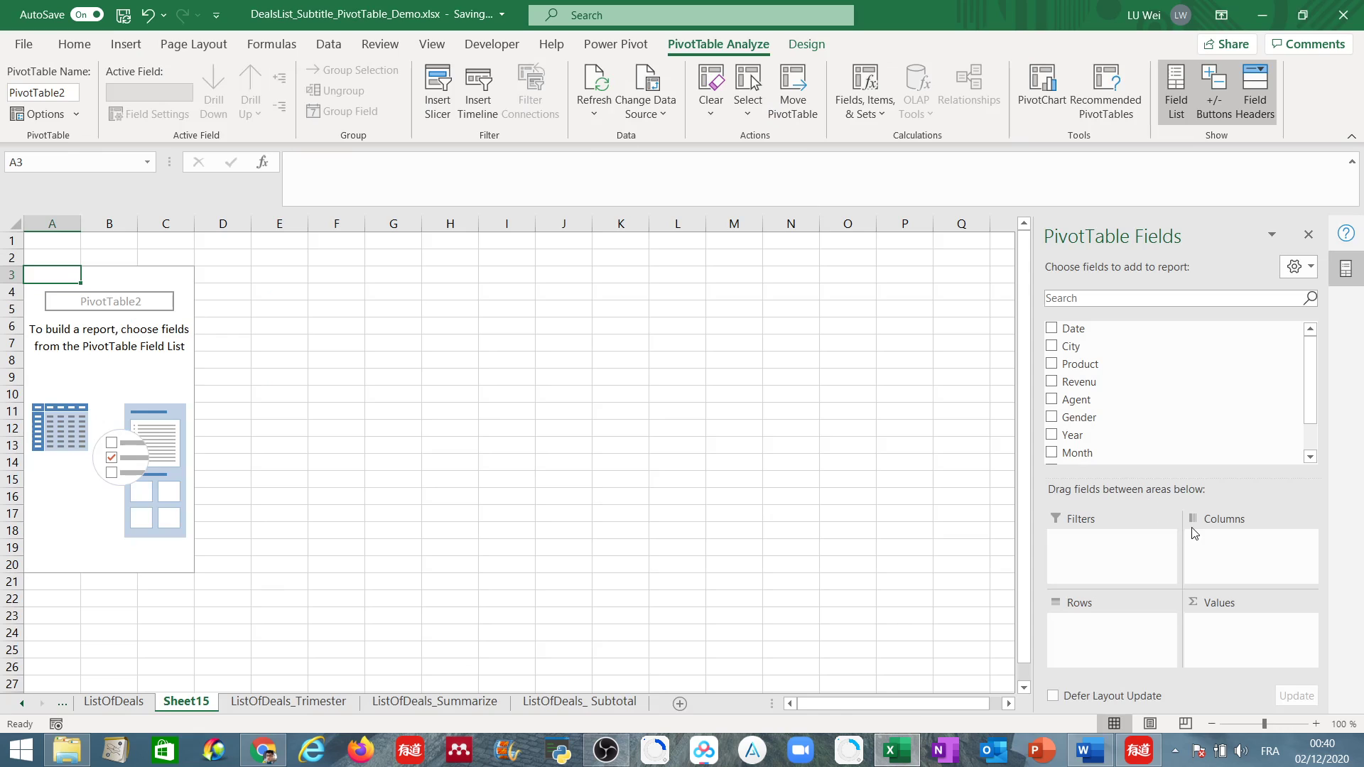
Add Year to the PivotTable's values and rows, and City to its columns.
scroll(1313, 430, "down", 2)
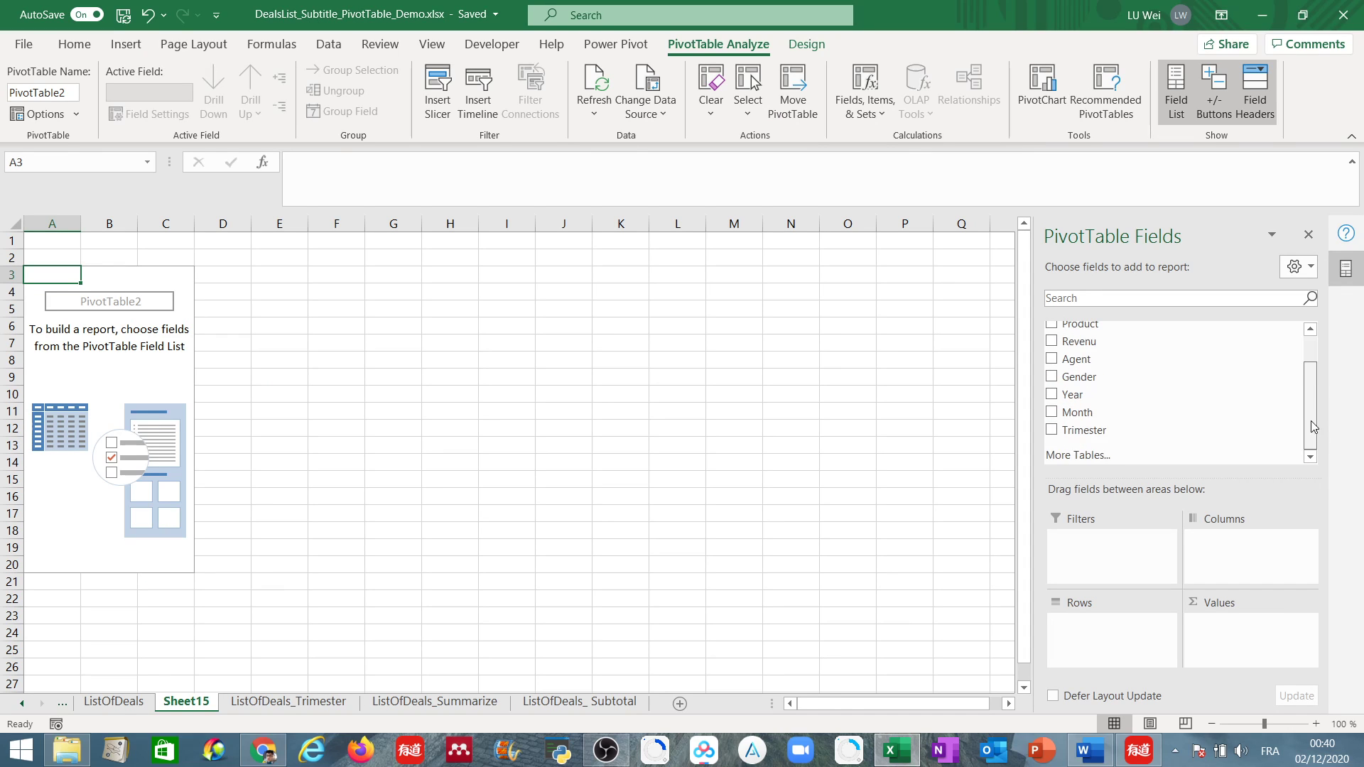
scroll(1313, 427, "up", 2)
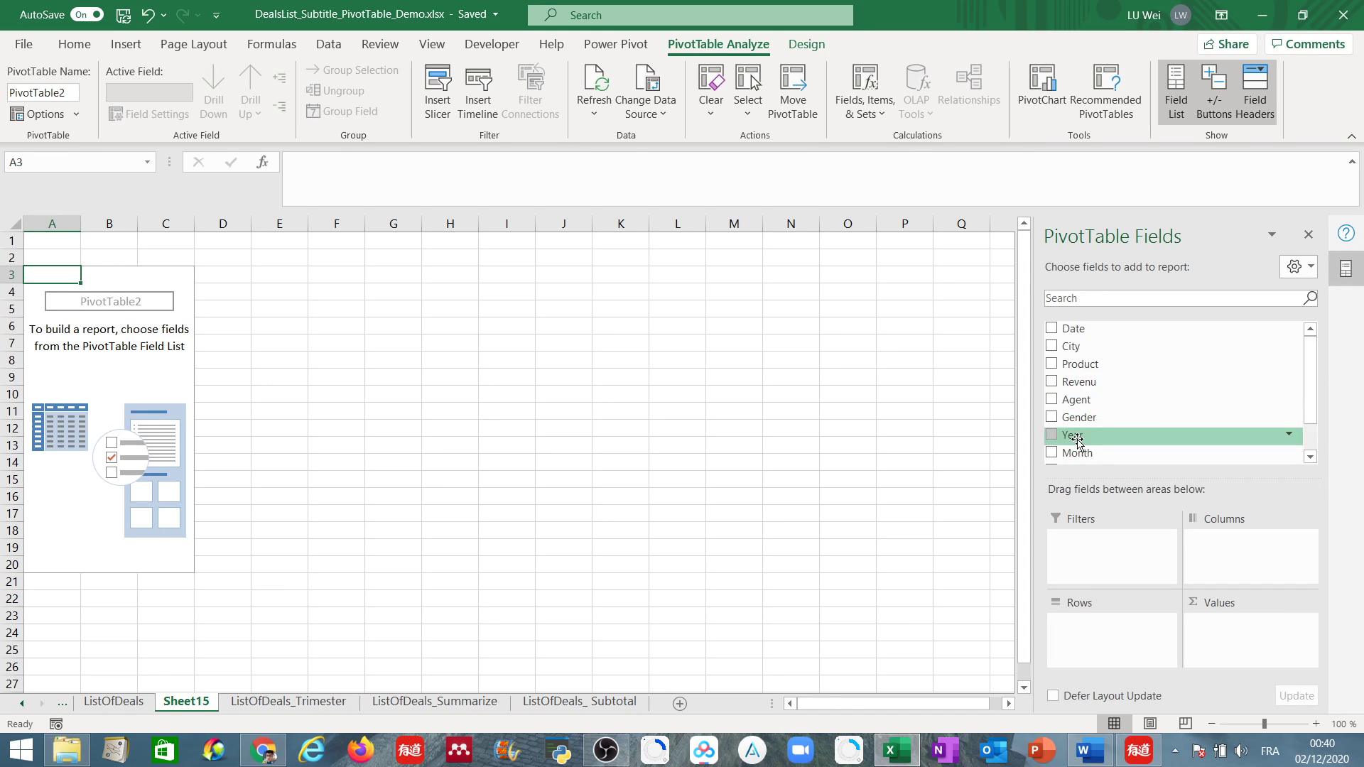
left_click(1052, 437)
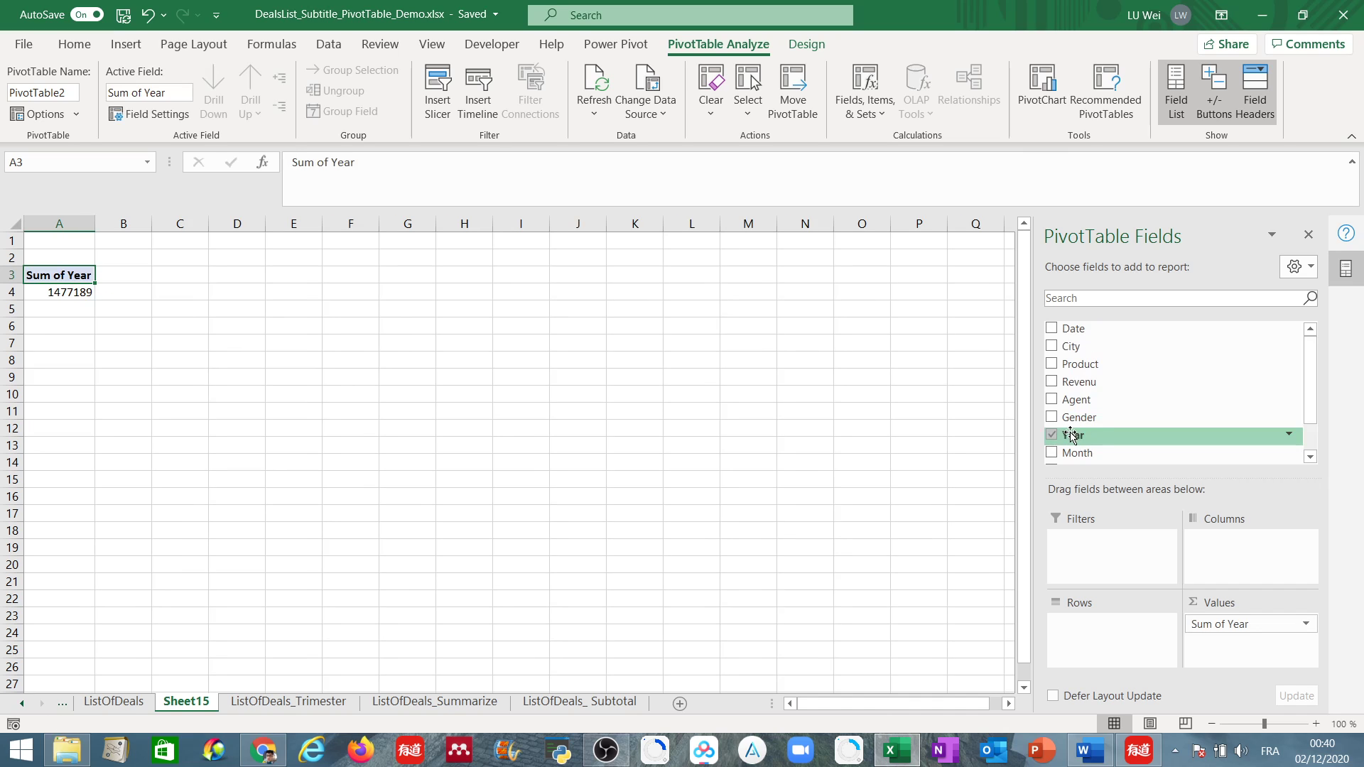
left_click_drag(1071, 436, 1112, 618)
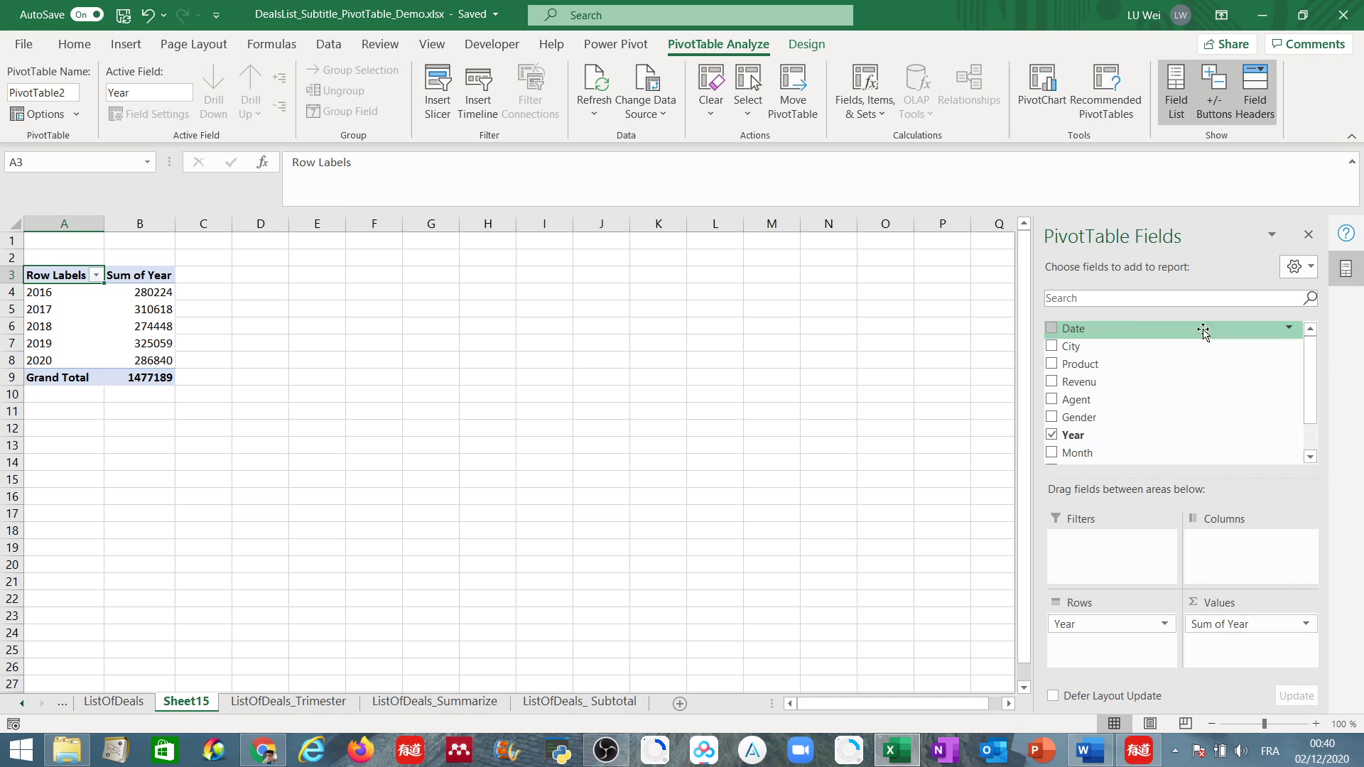
left_click_drag(1100, 346, 1265, 559)
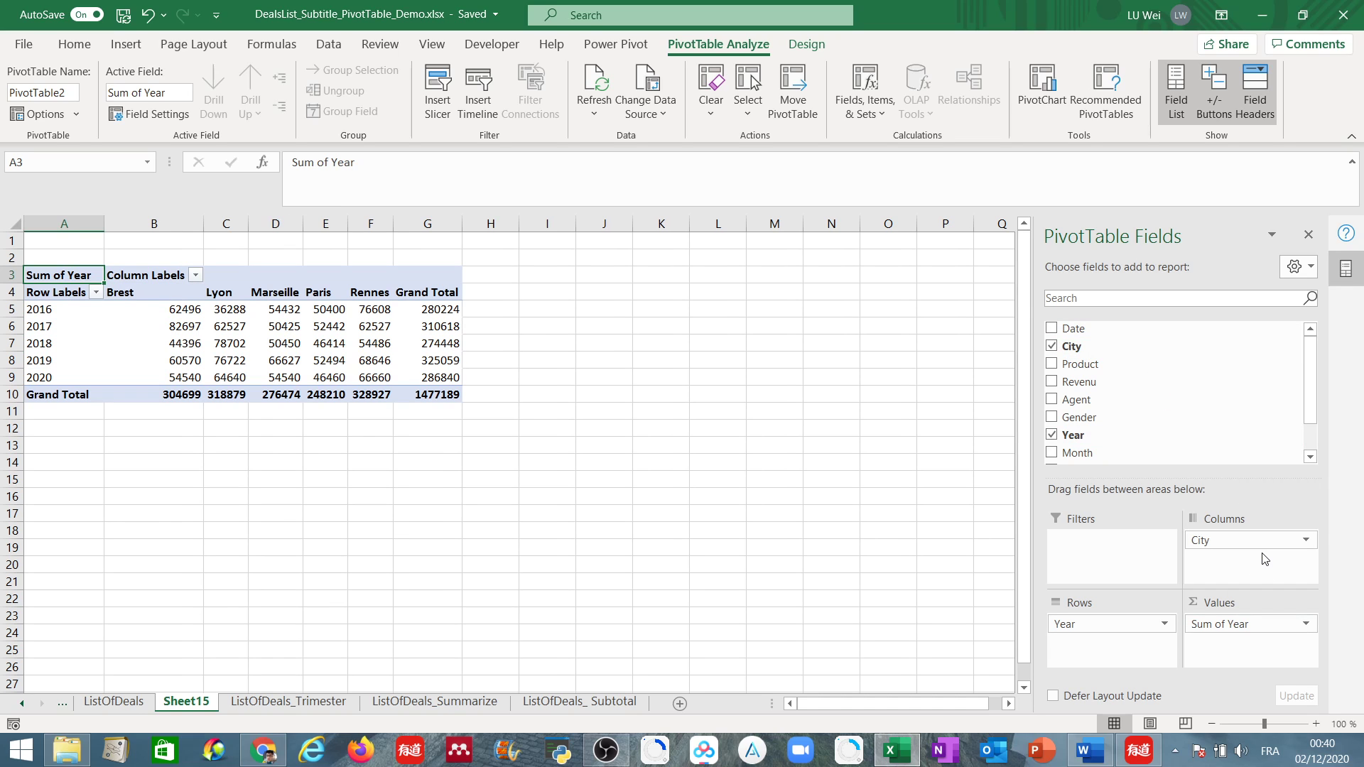
left_click(1306, 624)
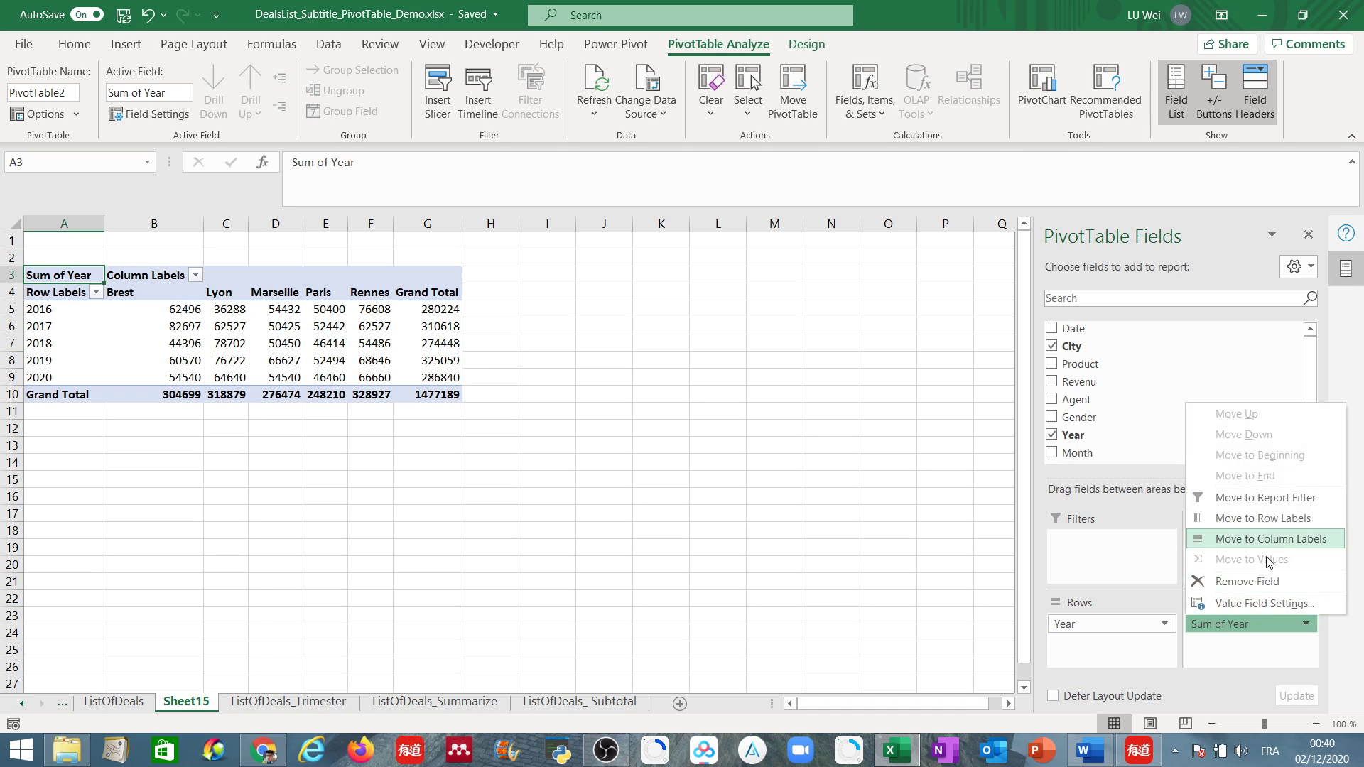
left_click(1263, 604)
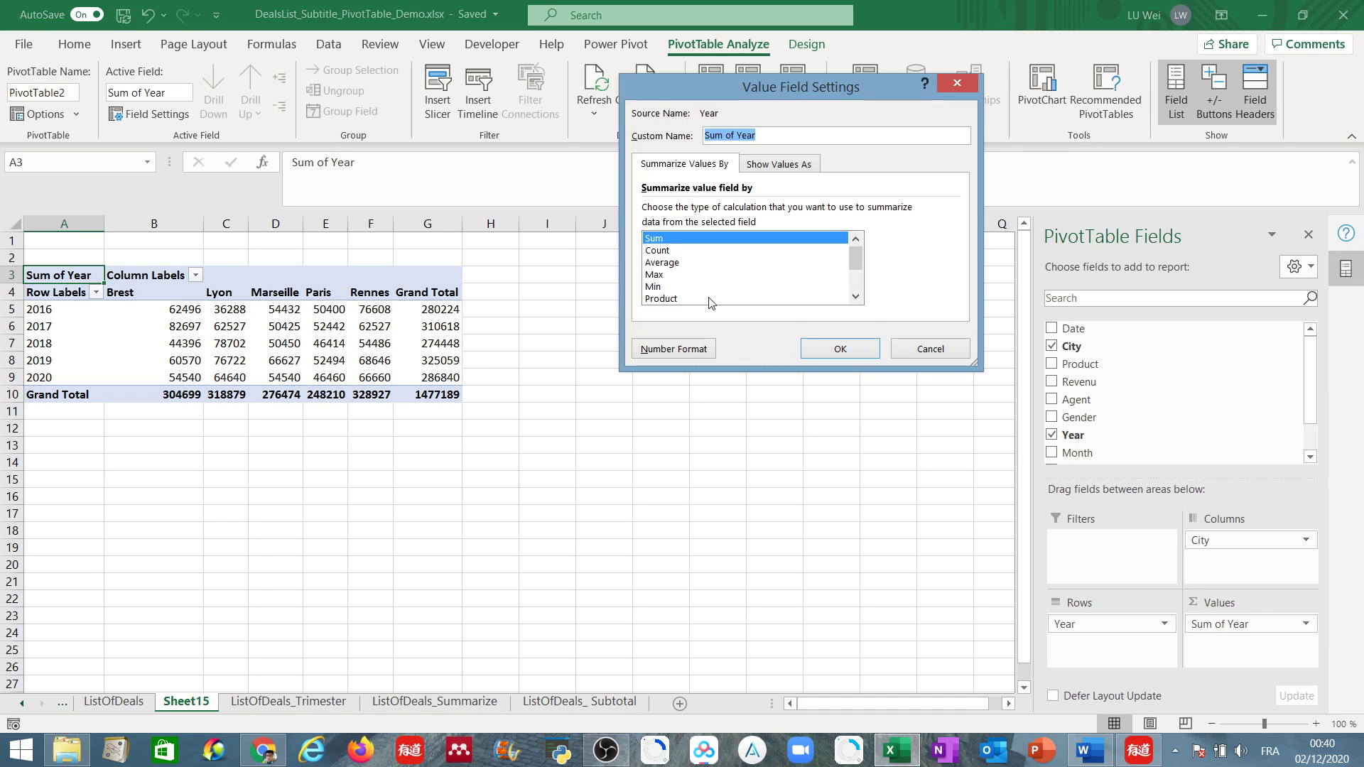
left_click(957, 83)
Replace Sum of Year with the Revenu field in the PivotTable's values.
left_click_drag(1245, 625, 1161, 421)
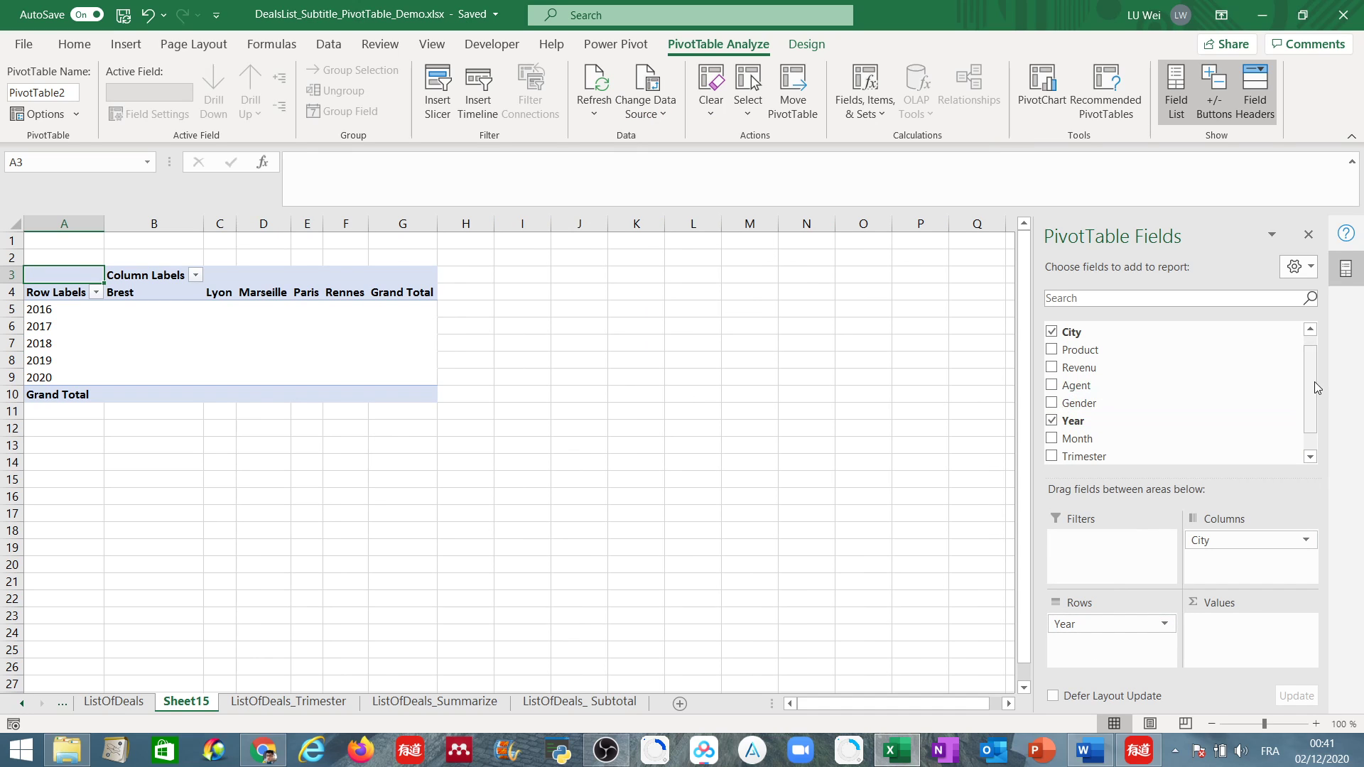
scroll(1315, 387, "up", 1)
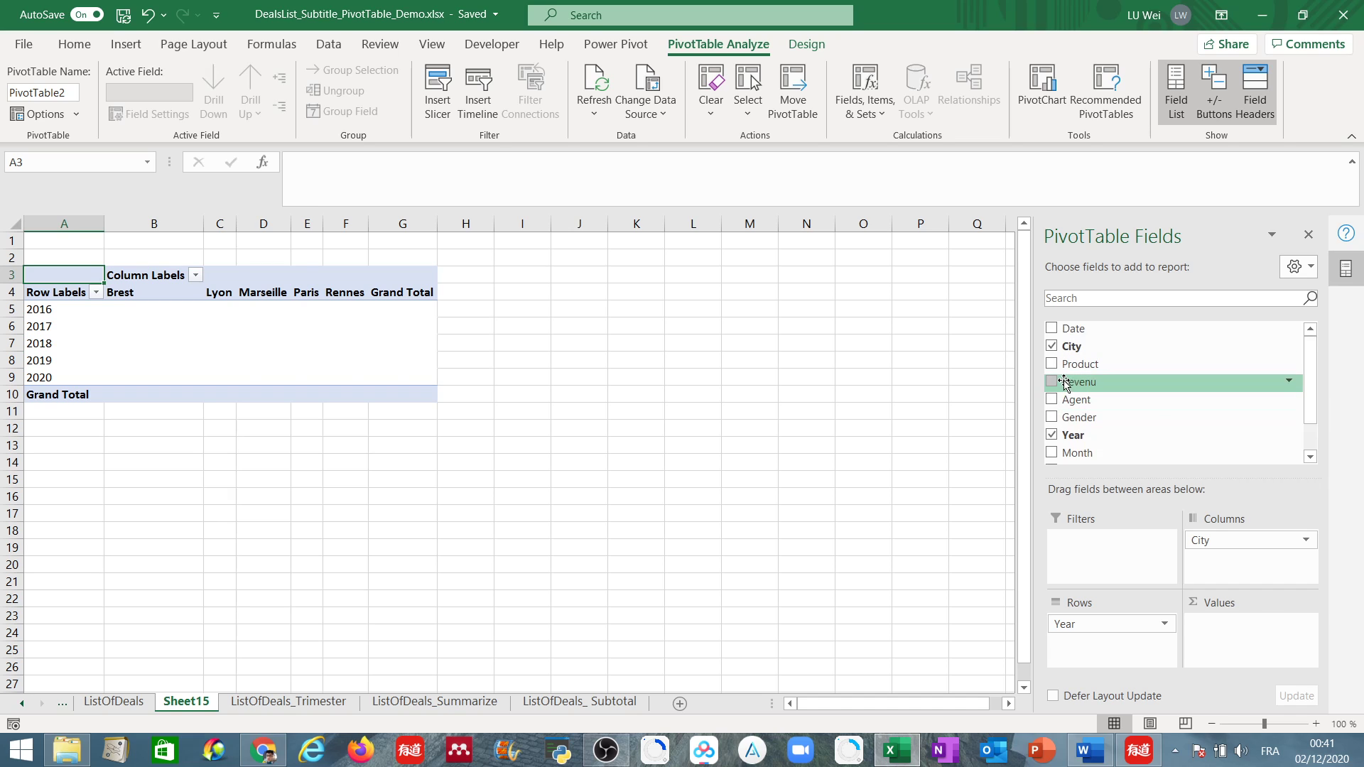
left_click_drag(1065, 383, 1265, 634)
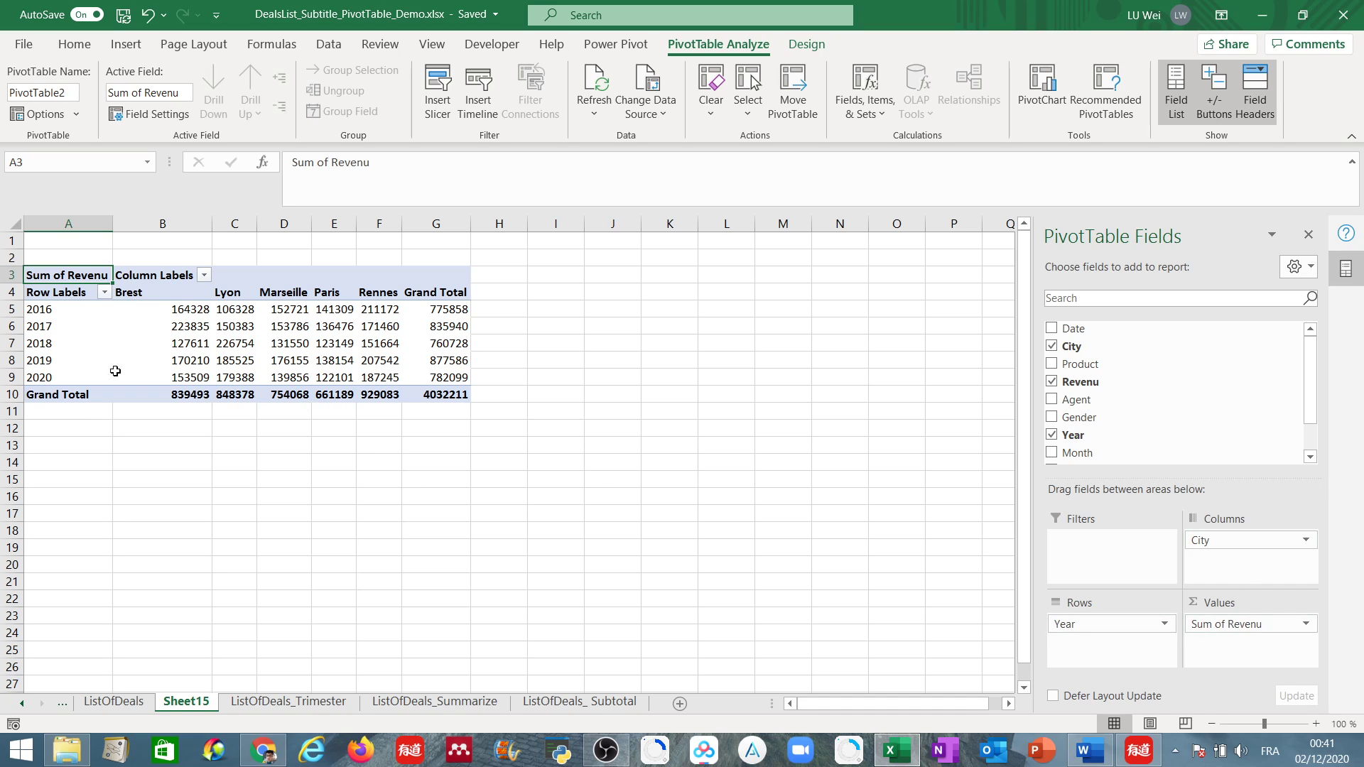
Inspect the revenue sums by year and city, including the yearly grand totals.
left_click(186, 308)
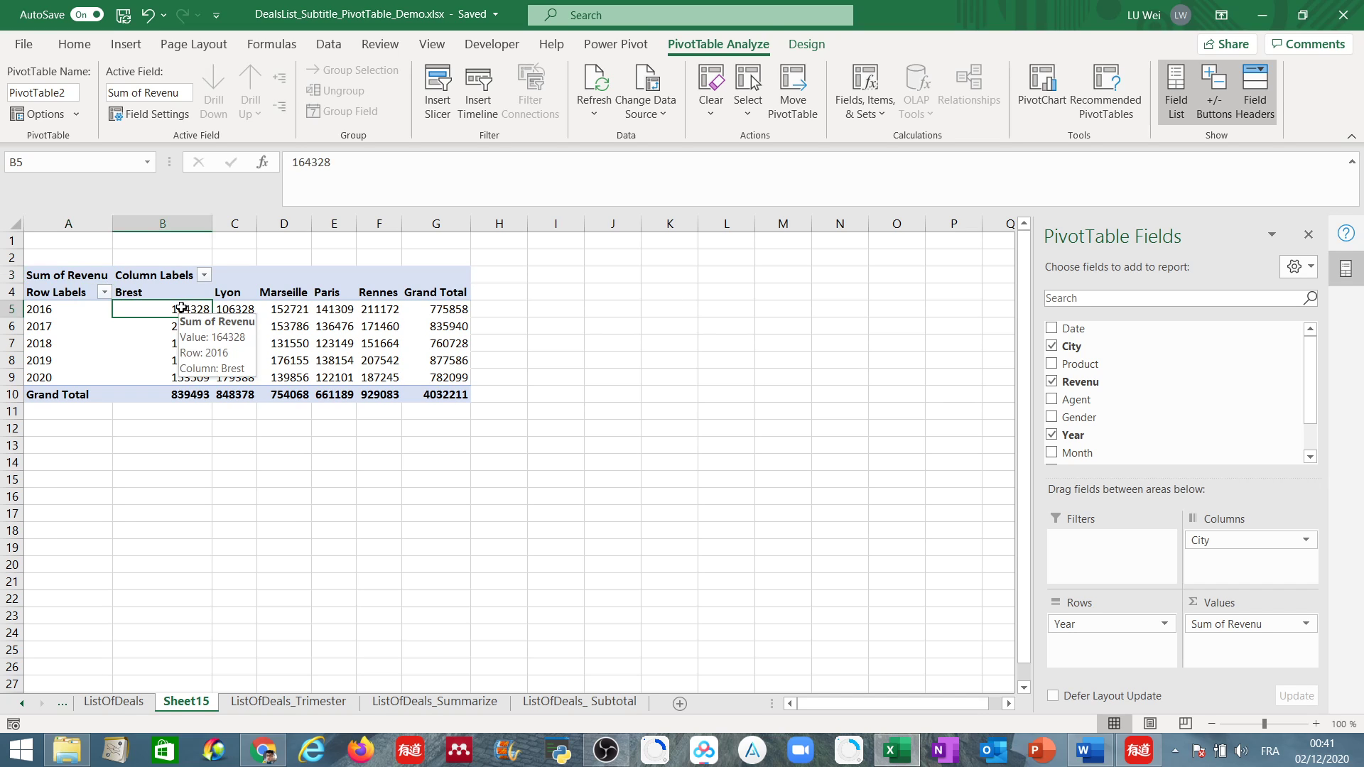
left_click_drag(182, 308, 427, 378)
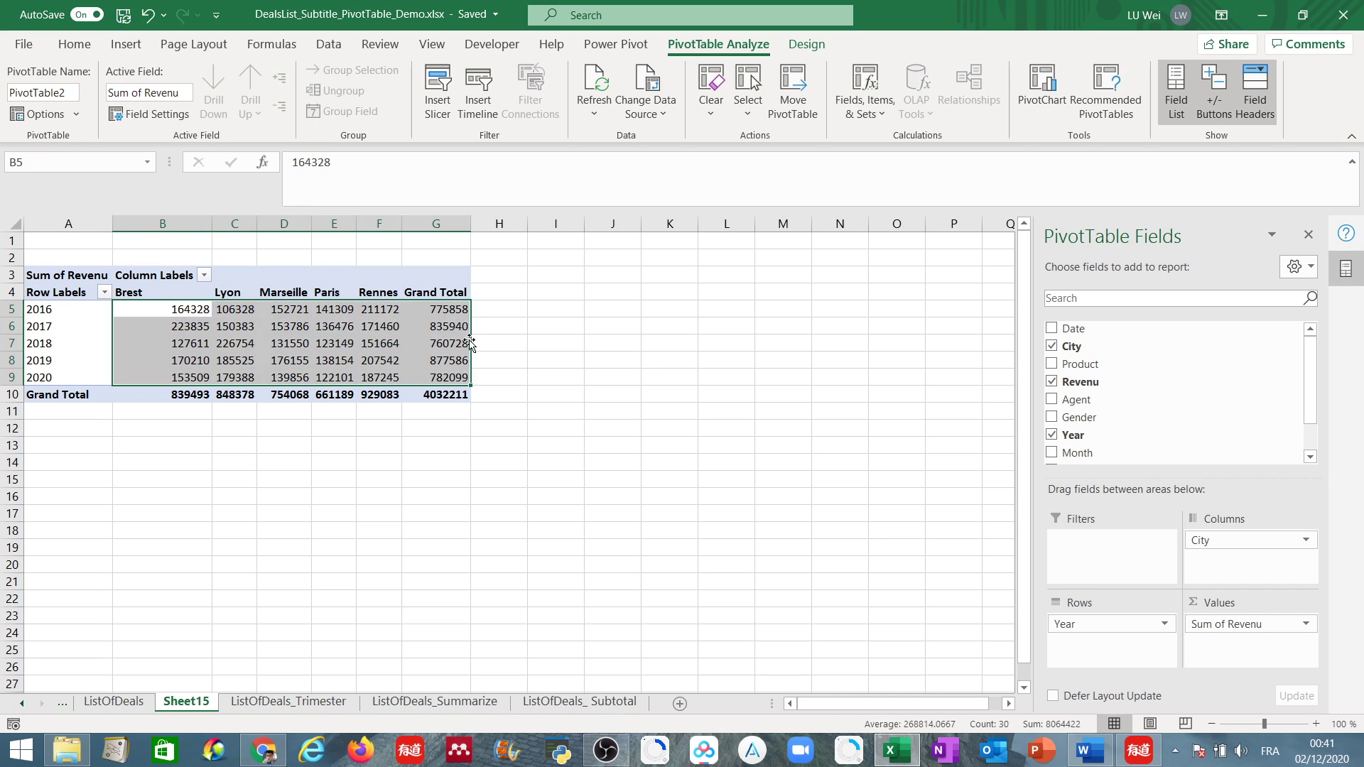
mouse_move(365, 365)
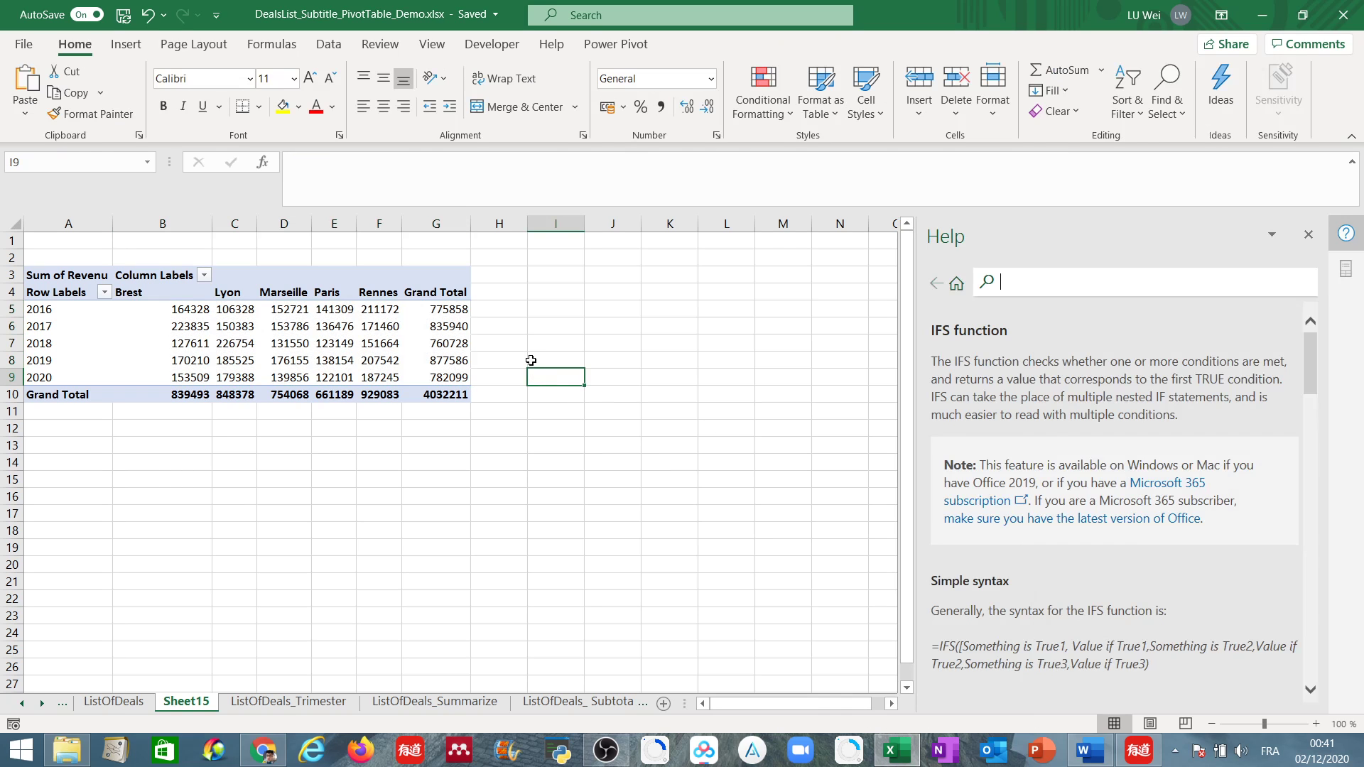
Add the Trimester field to the PivotTable's rows beneath Year.
left_click(242, 312)
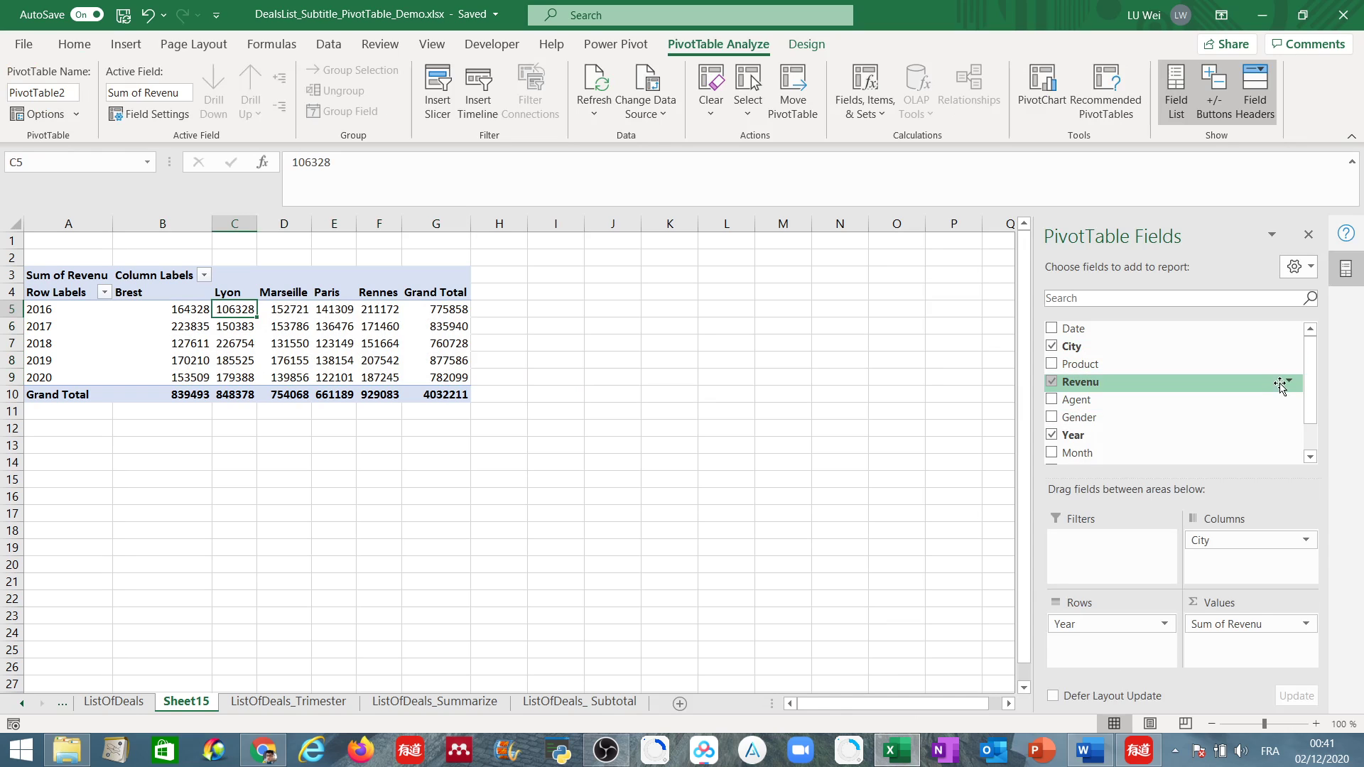
scroll(1311, 387, "down", 2)
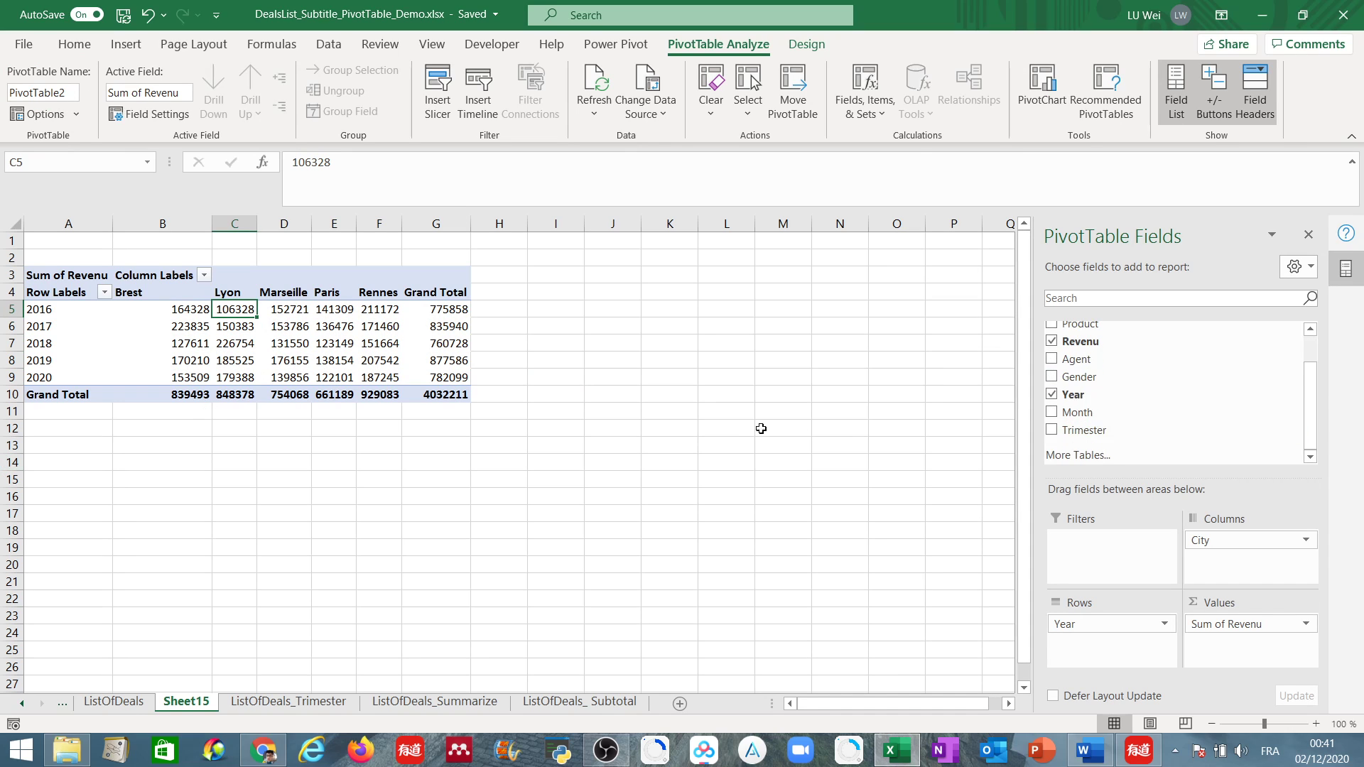
left_click_drag(1067, 431, 1059, 663)
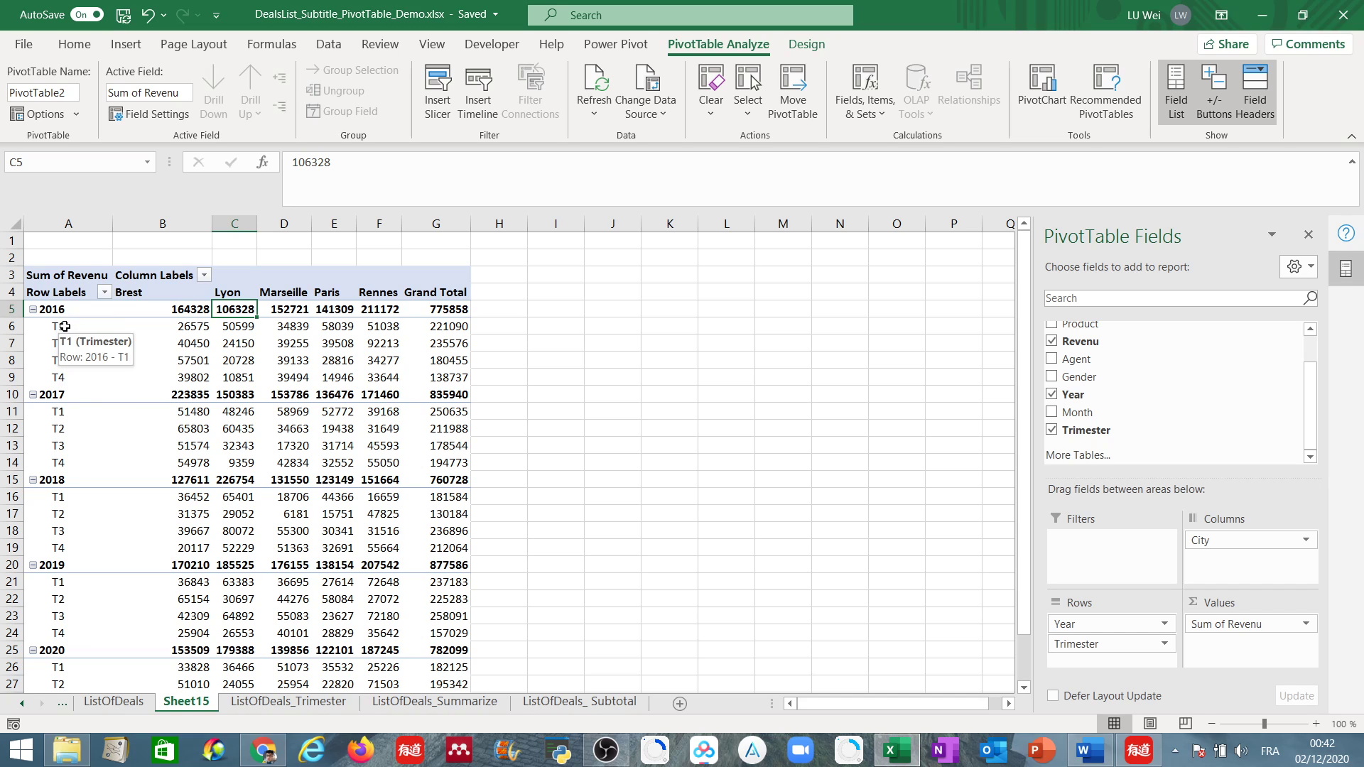
Review the revenue by trimester for each year and city, down to the grand total row.
left_click(198, 327)
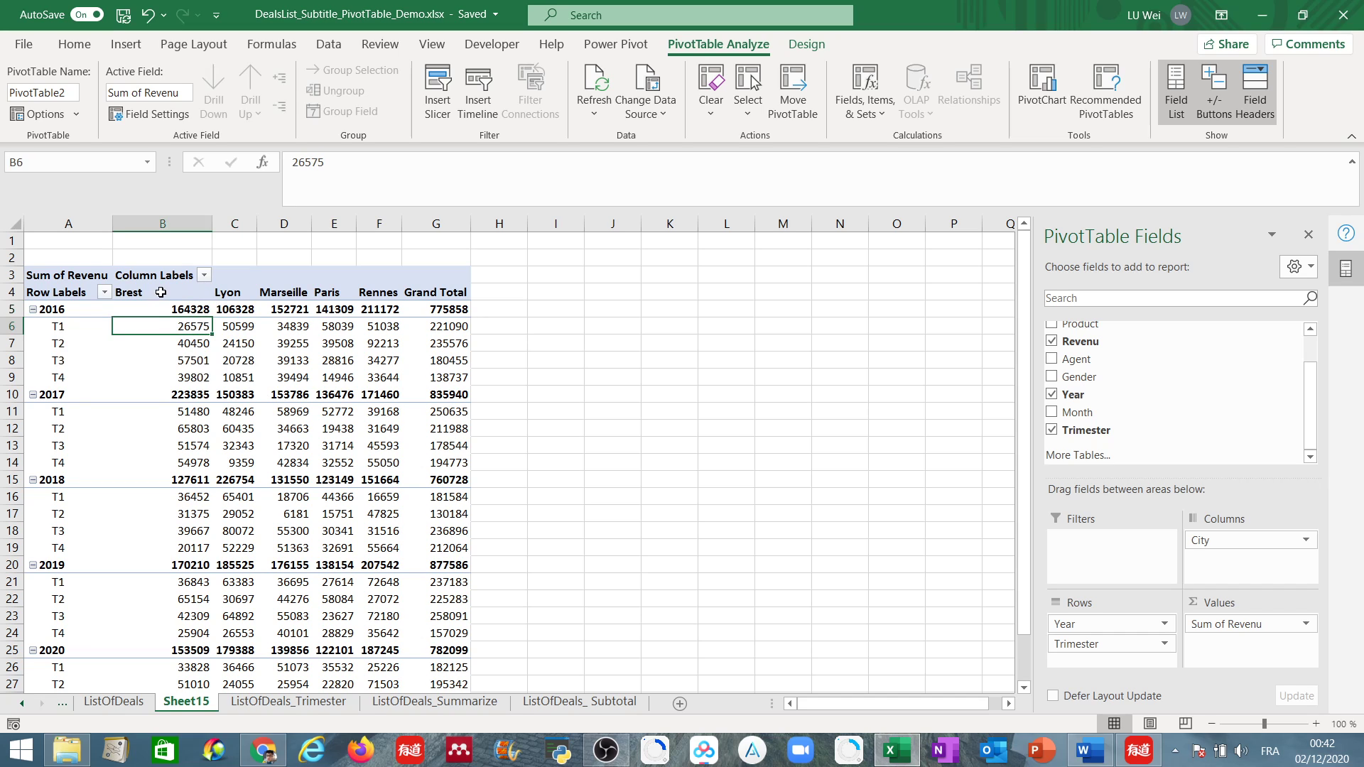
mouse_move(191, 329)
scroll(325, 532, "down", 2)
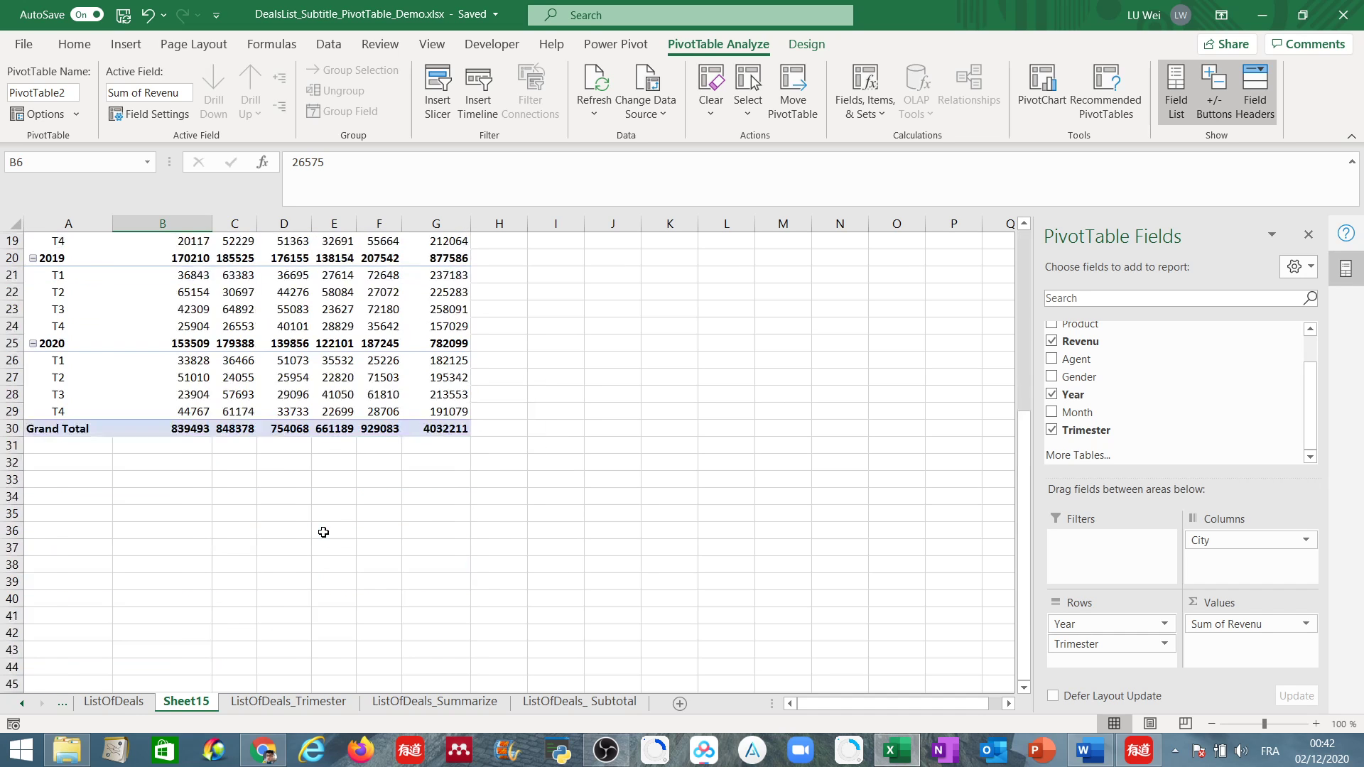
scroll(325, 533, "up", 6)
scroll(324, 533, "down", 2)
scroll(341, 534, "up", 2)
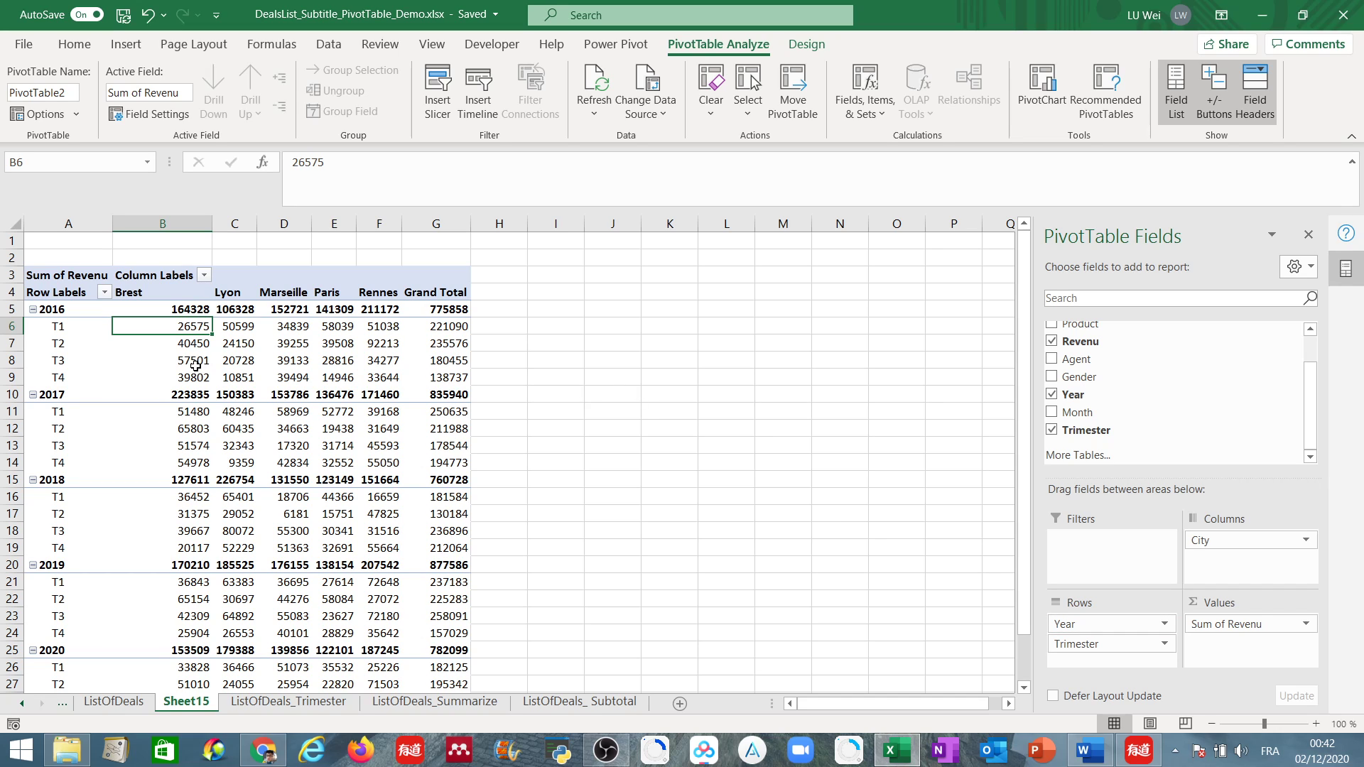
mouse_move(130, 329)
mouse_move(407, 359)
left_click(328, 45)
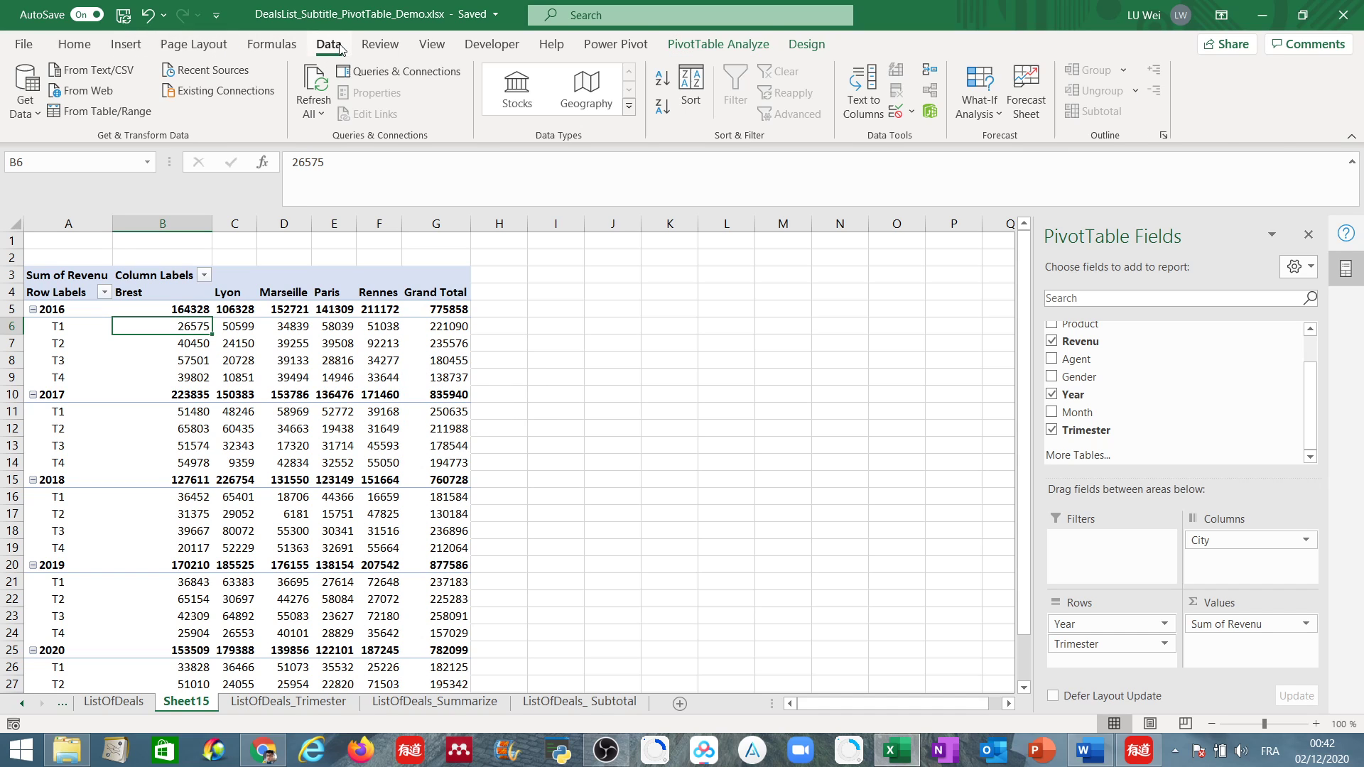
left_click(270, 46)
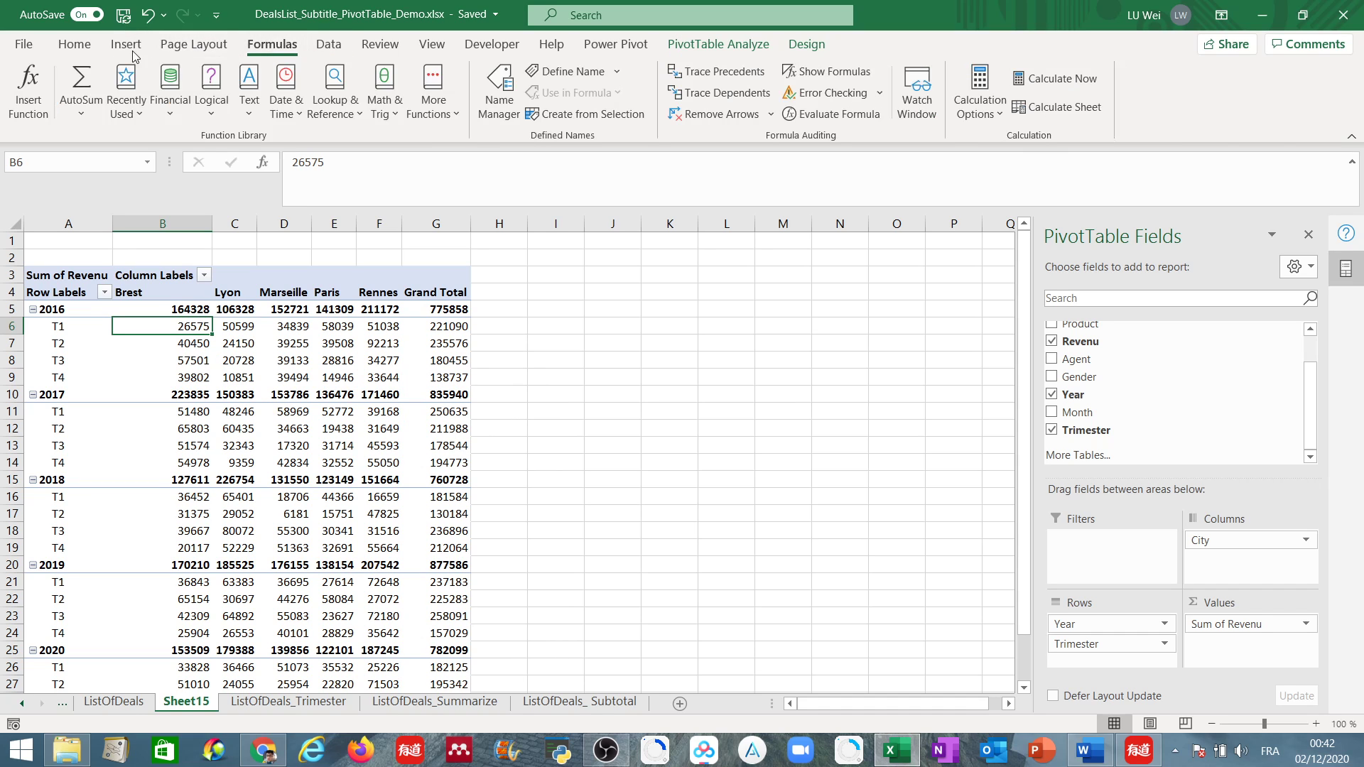
left_click(71, 51)
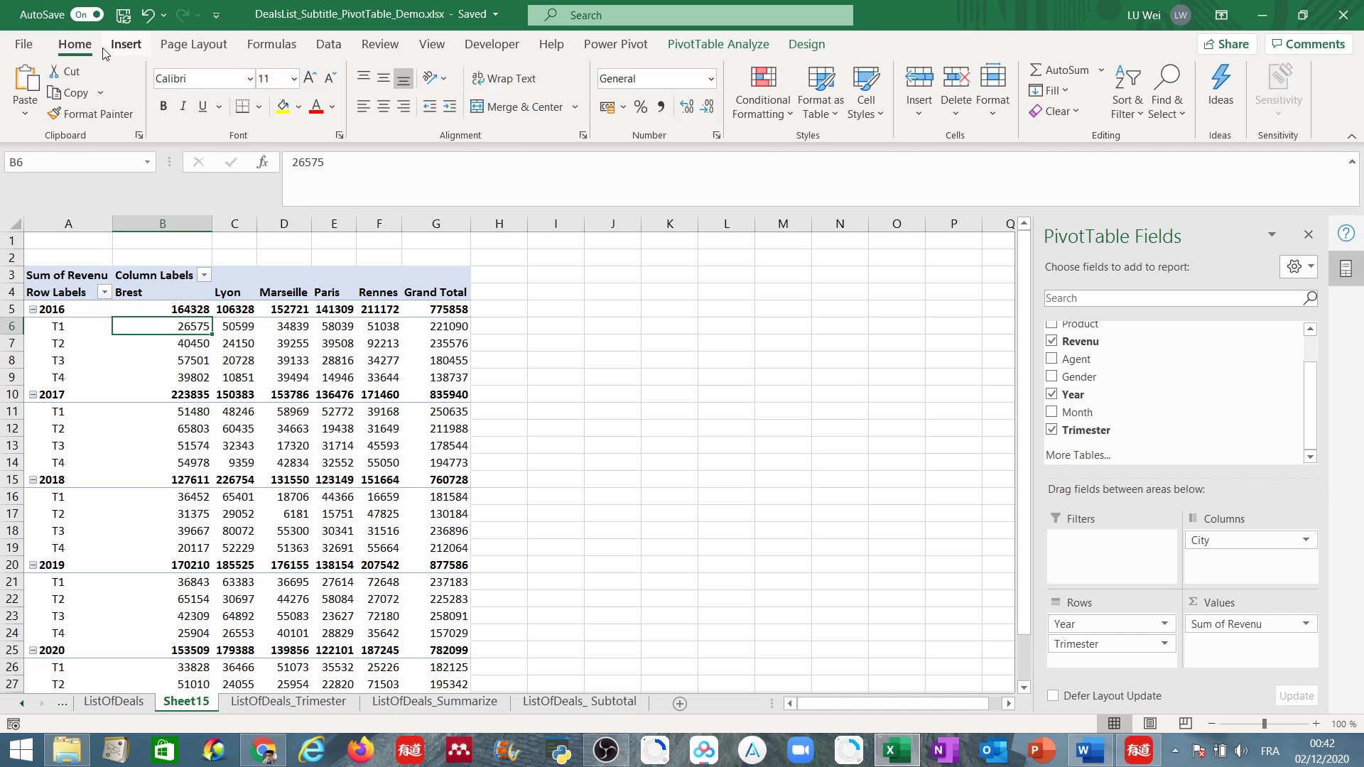
left_click(125, 54)
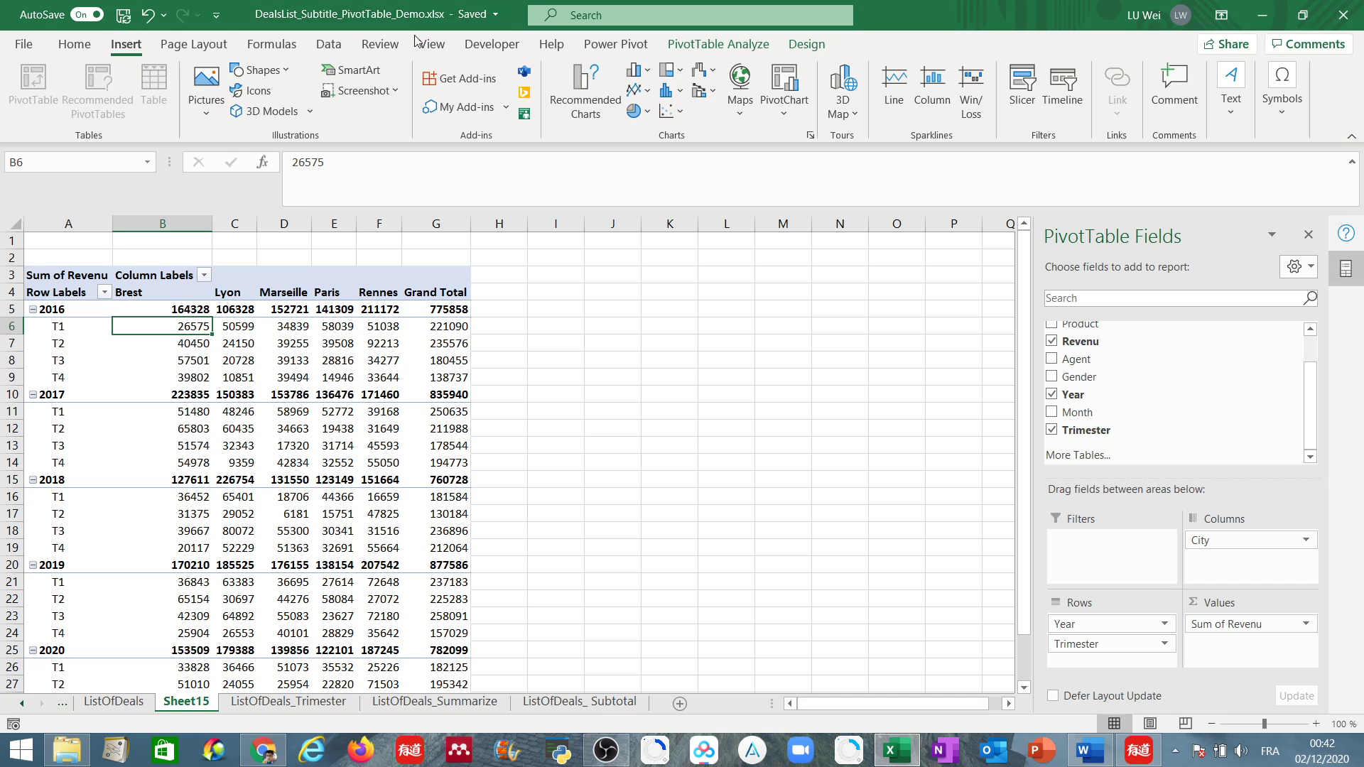
left_click(335, 53)
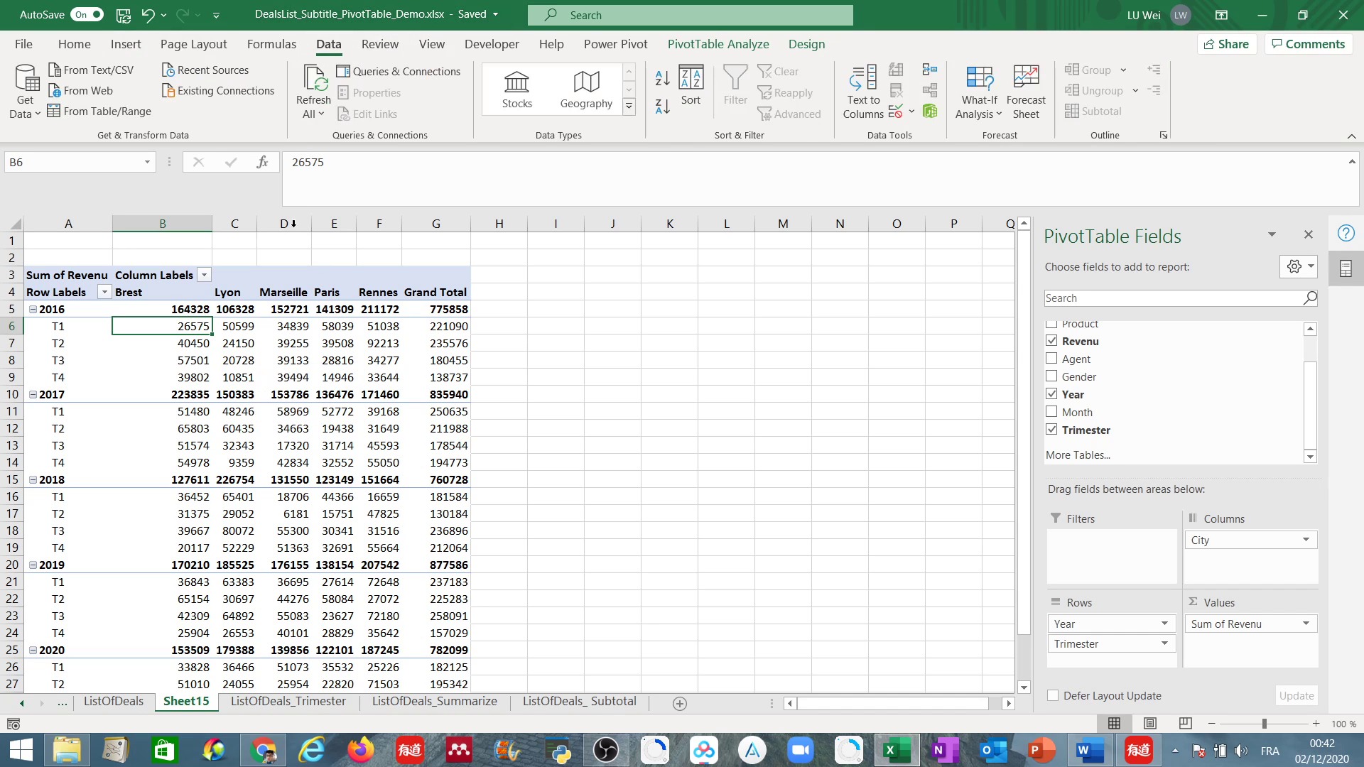
left_click(271, 47)
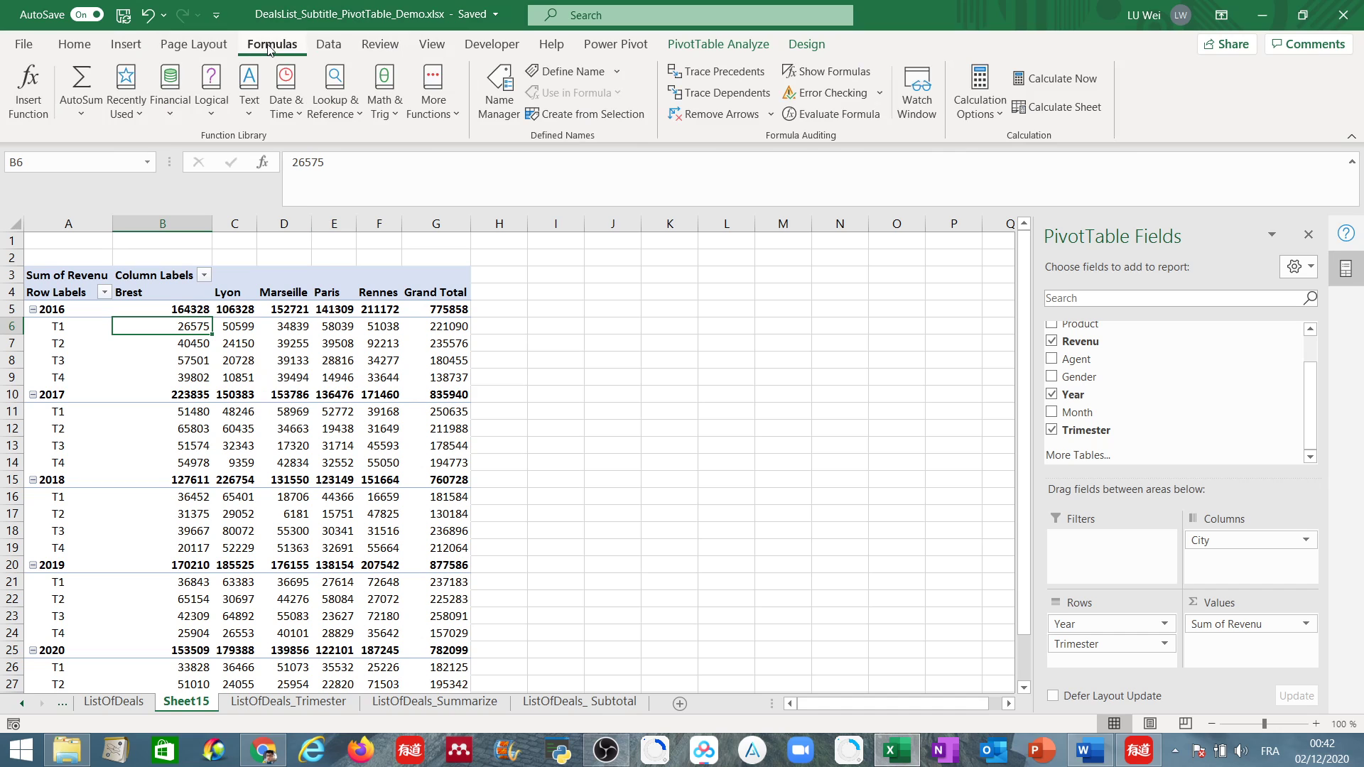
left_click(204, 49)
Insert a slicer for the Agent field of the PivotTable.
left_click(130, 51)
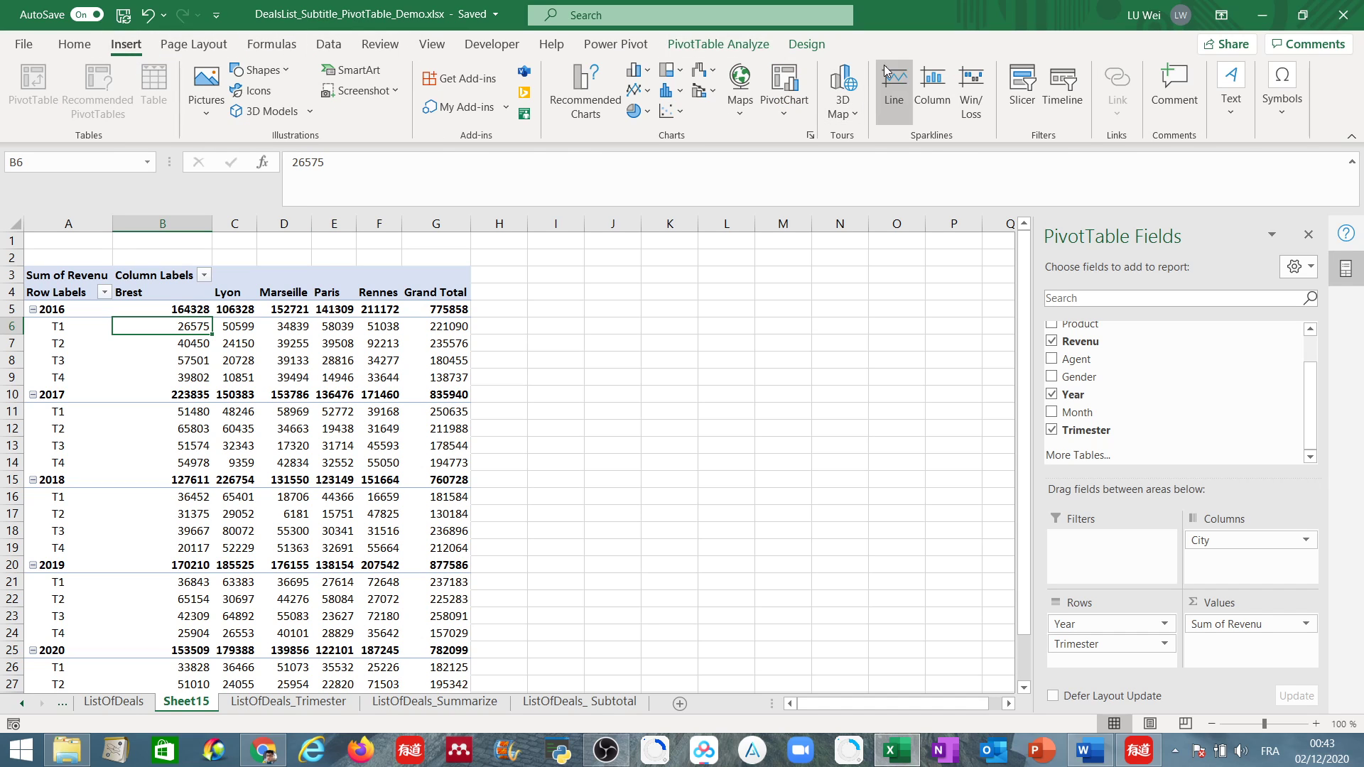
left_click(1026, 92)
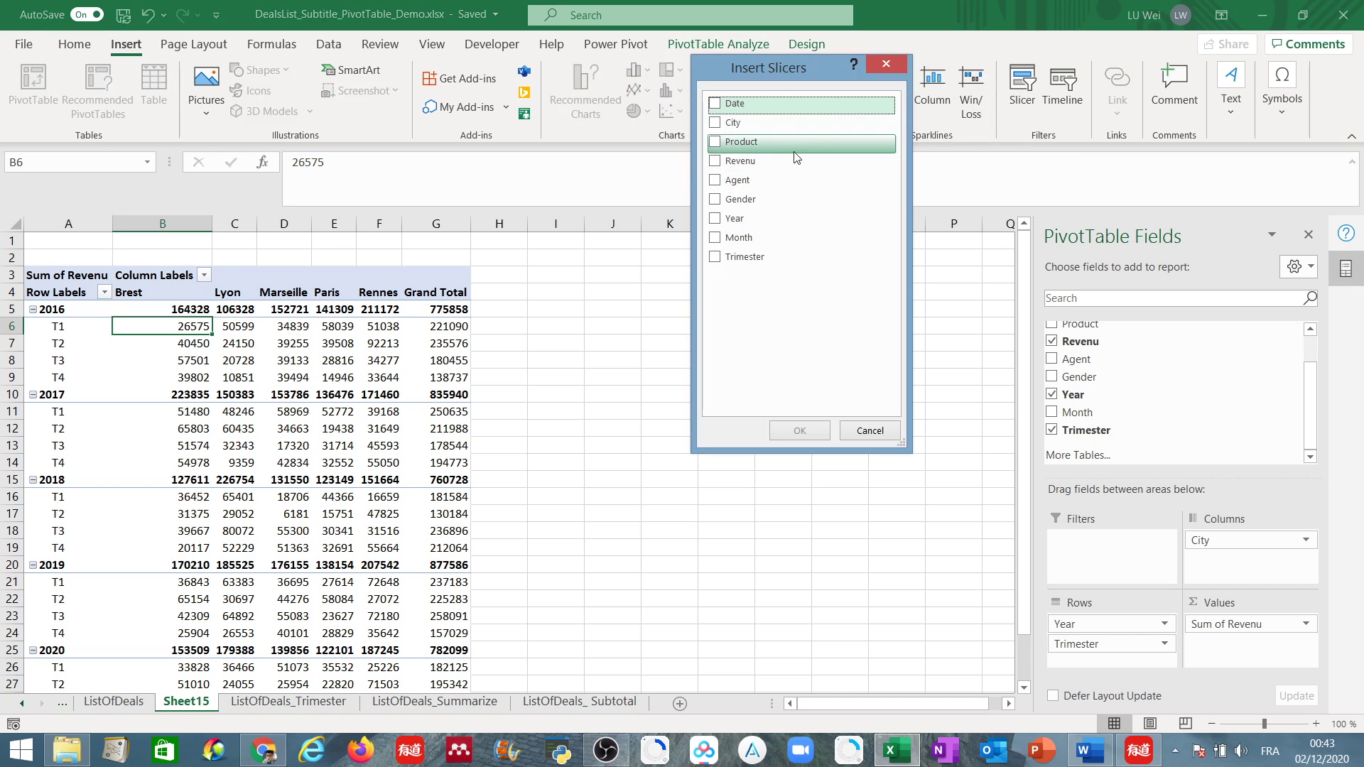
left_click(716, 183)
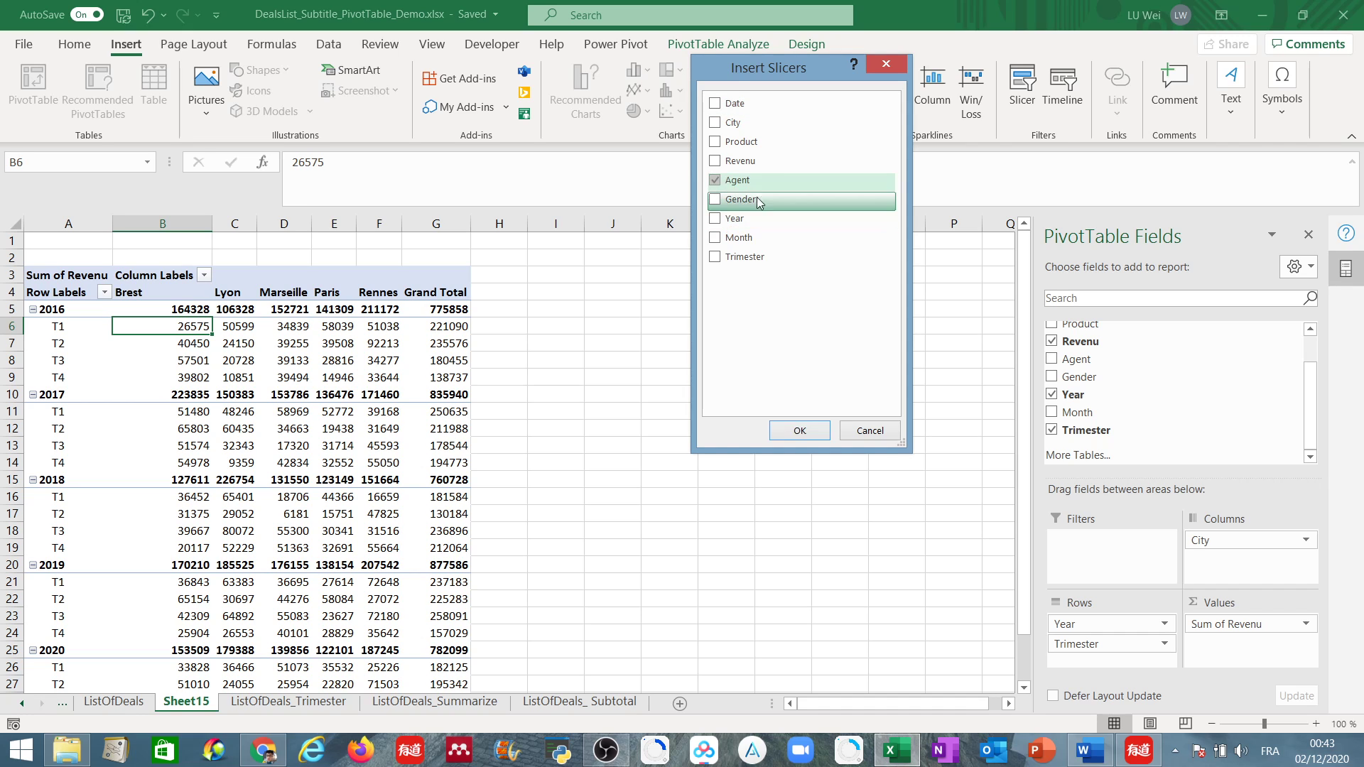
left_click(801, 435)
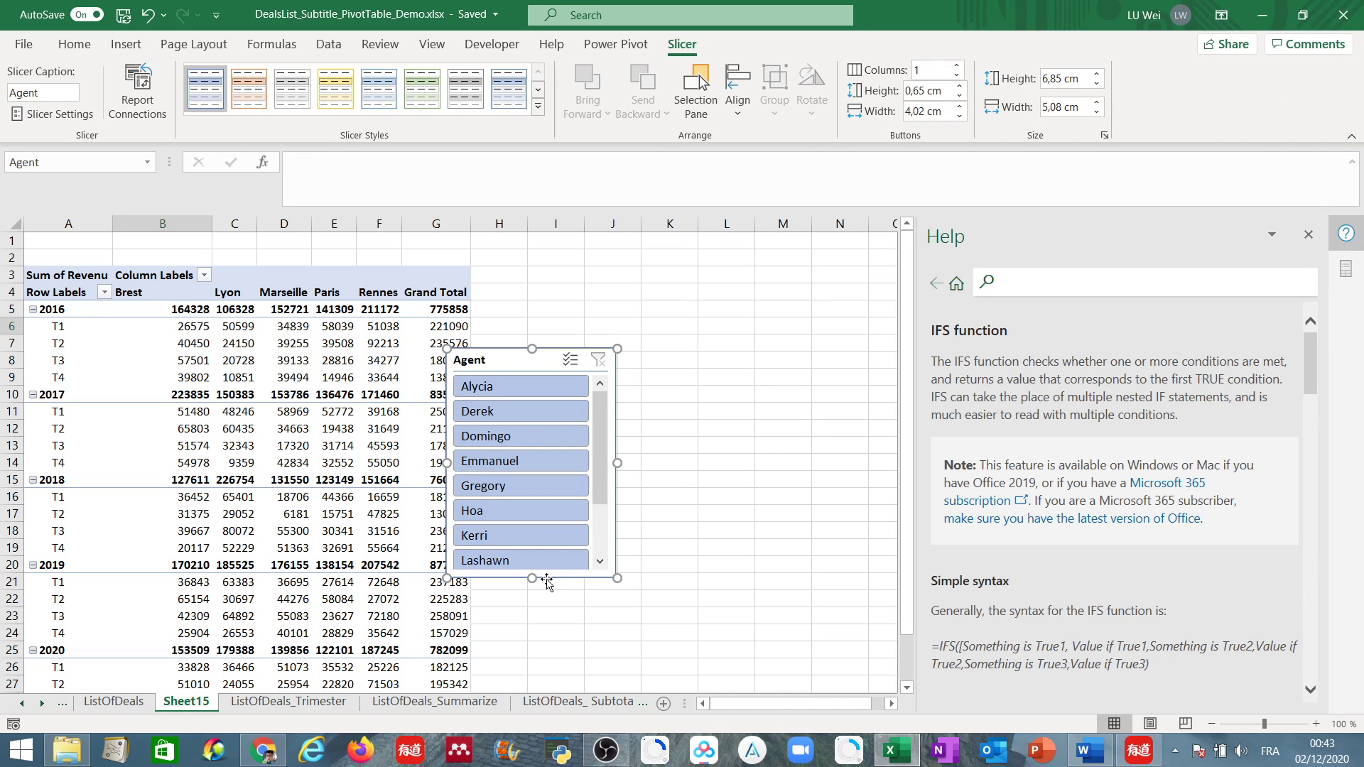
Heighten the Agent slicer to about 9.21 cm so all agents fit, and move it clear of the PivotTable over columns J to M.
scroll(604, 480, "down", 2)
scroll(604, 480, "up", 2)
left_click_drag(540, 579, 537, 658)
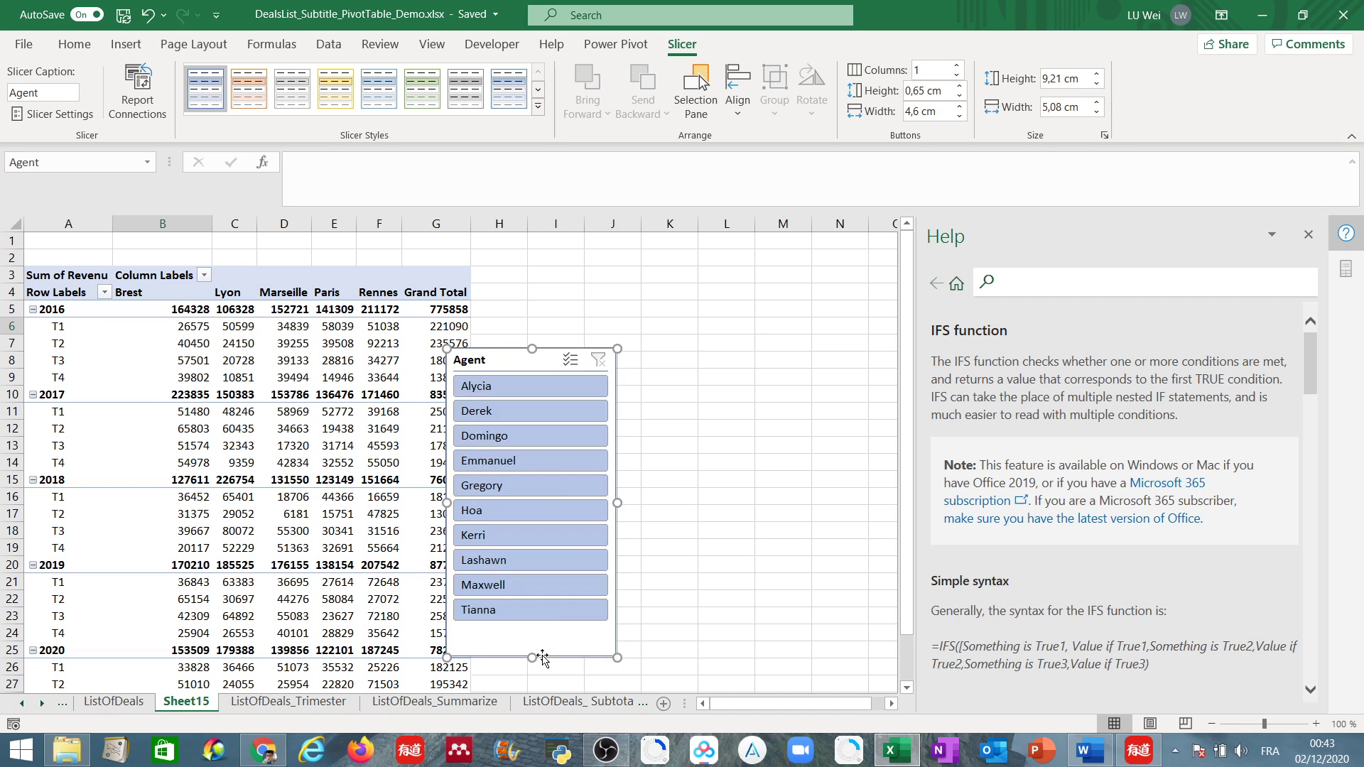
left_click_drag(526, 360, 693, 275)
Filter the PivotTable with the slicer by the first, second and fifth agents in turn.
left_click(678, 313)
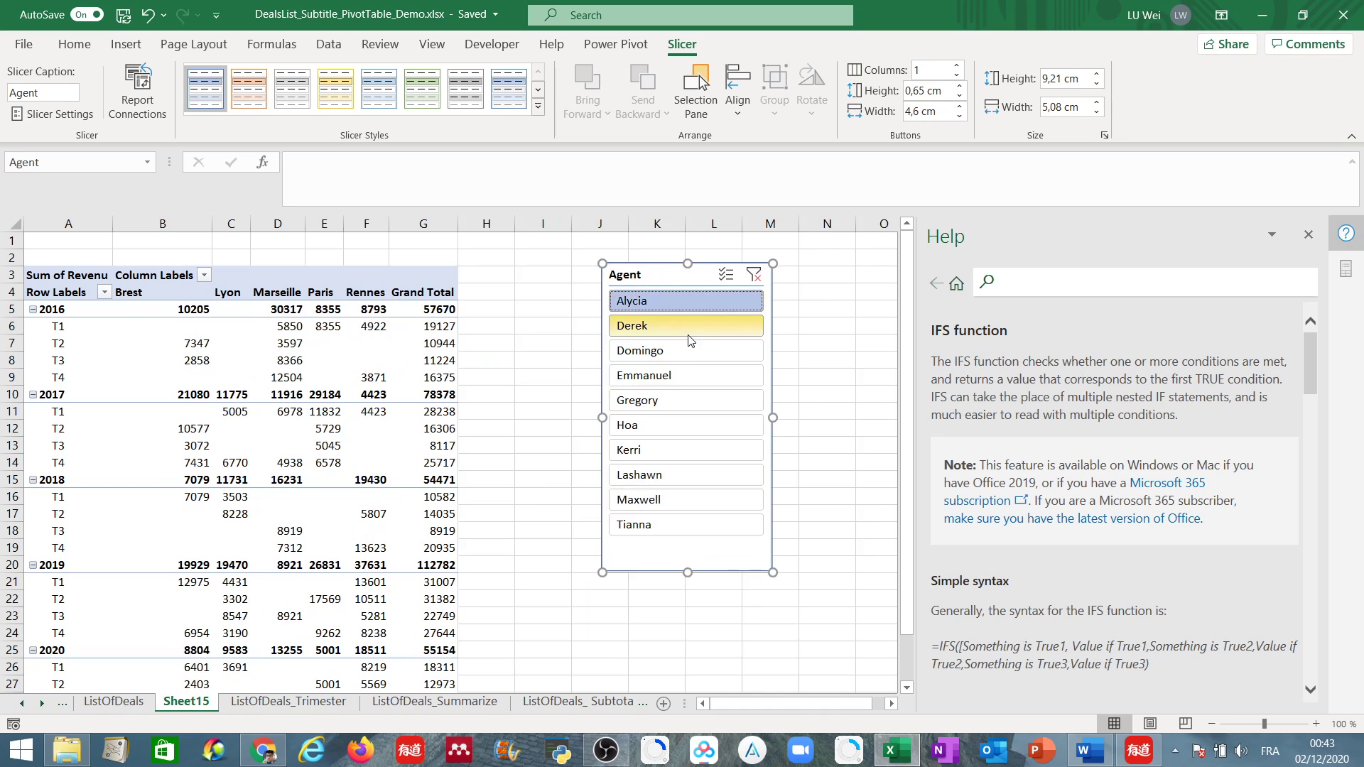
left_click(687, 326)
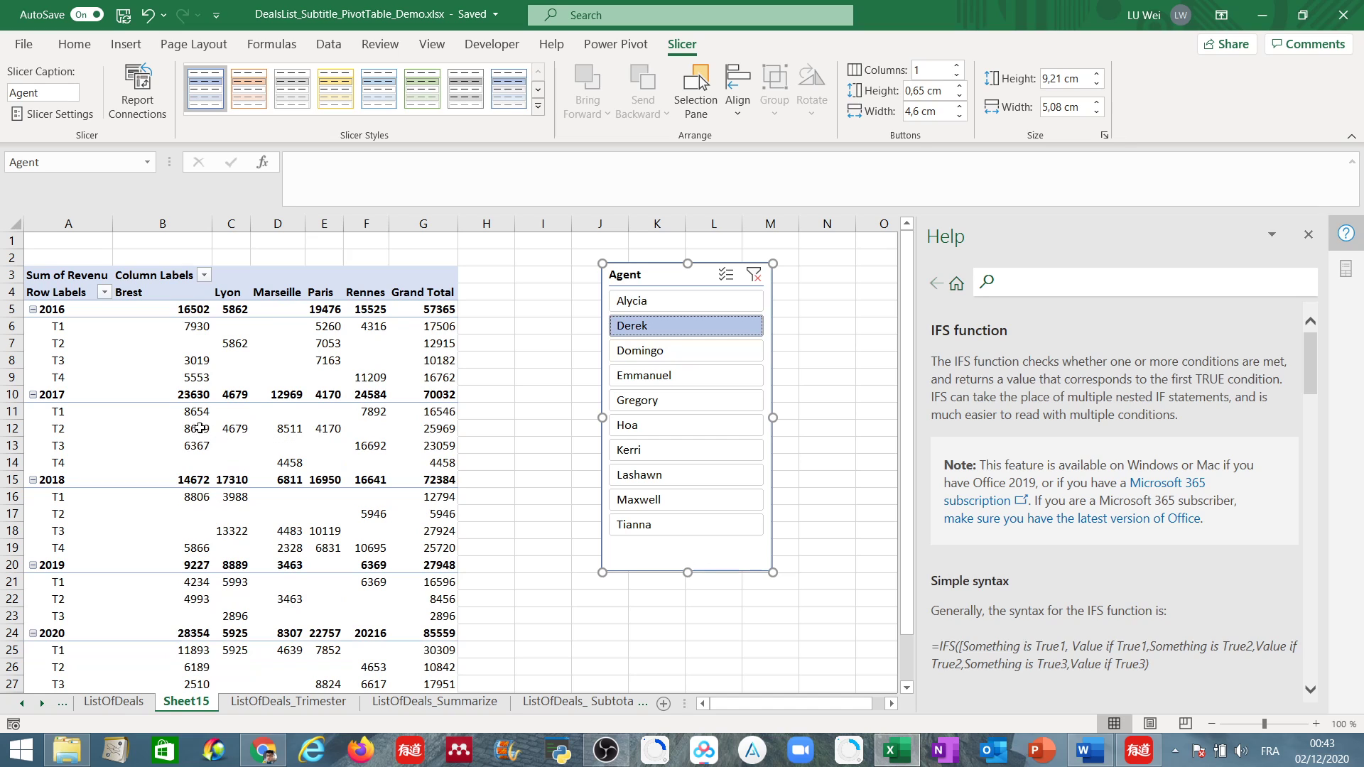
mouse_move(201, 422)
mouse_move(65, 415)
left_click(672, 413)
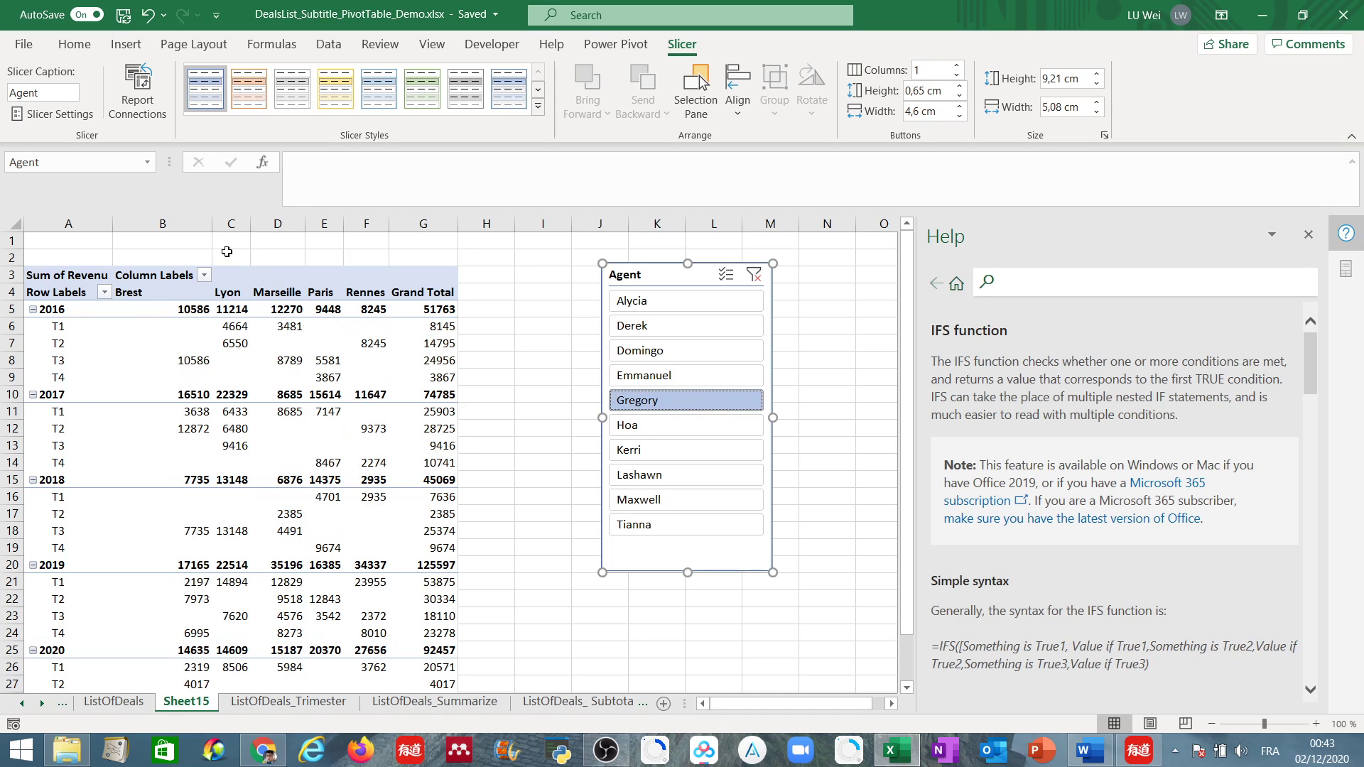
Widen columns B to G equally and move the Agent slicer back beside the PivotTable's Grand Total column.
left_click_drag(206, 224, 473, 223)
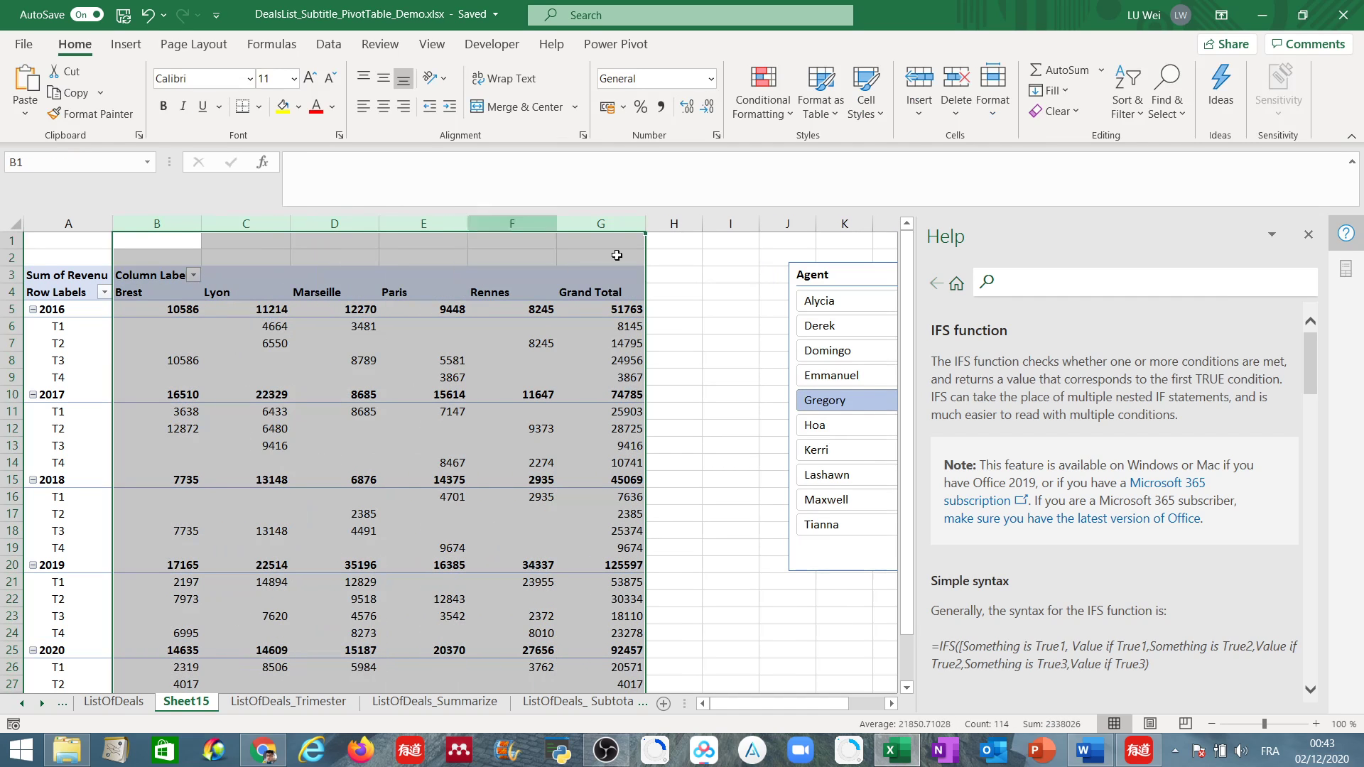
left_click(847, 276)
left_click_drag(847, 277, 730, 287)
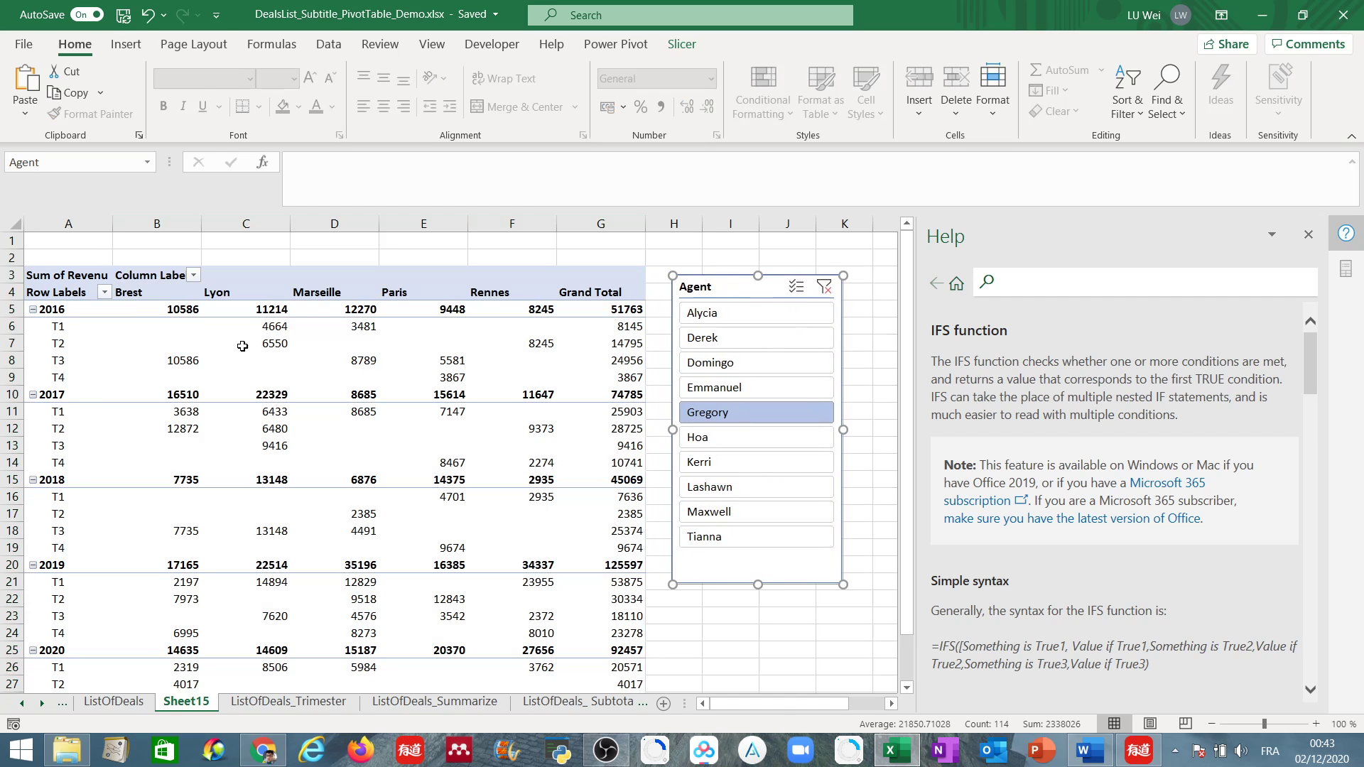
Test whether equal widths on columns B to G hold when switching the slicer to the fourth and sixth agents, moving the slicer aside.
left_click(729, 382)
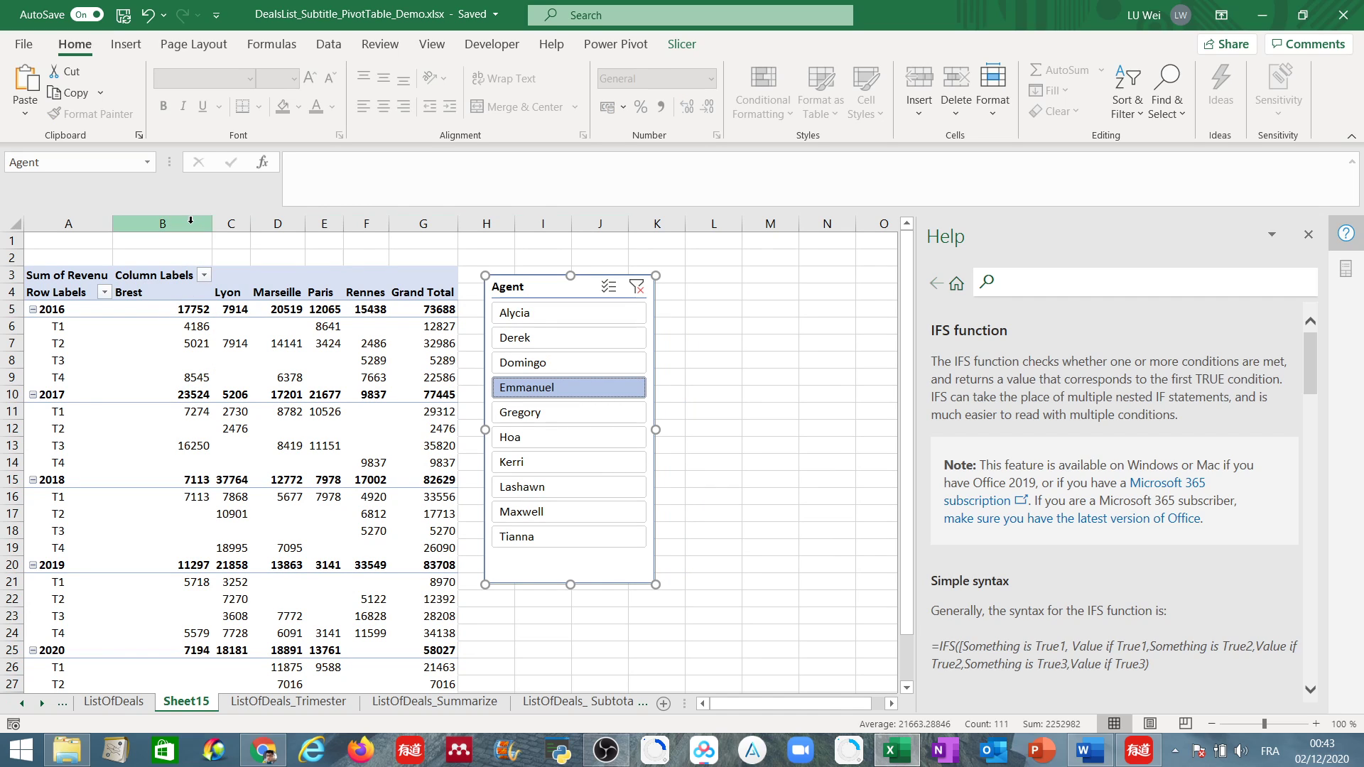
left_click_drag(191, 221, 503, 223)
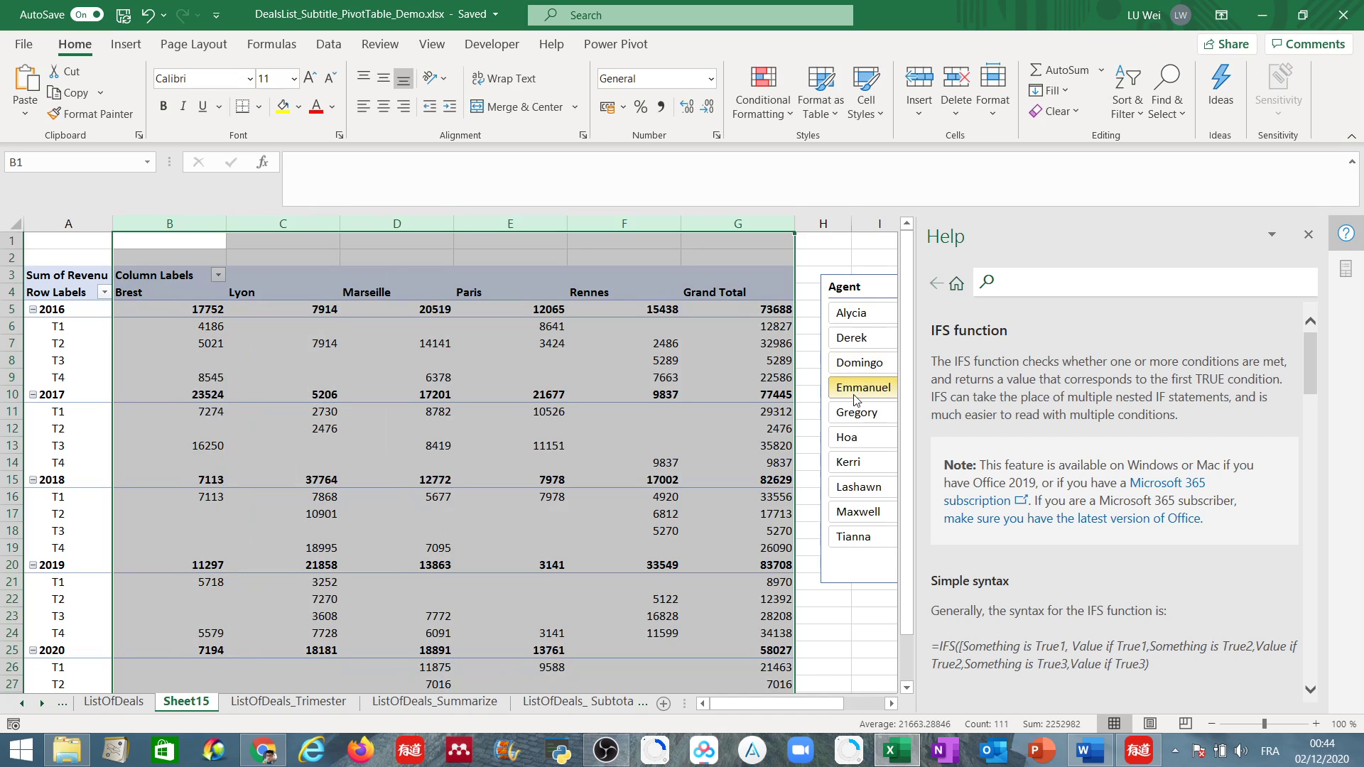
left_click(854, 435)
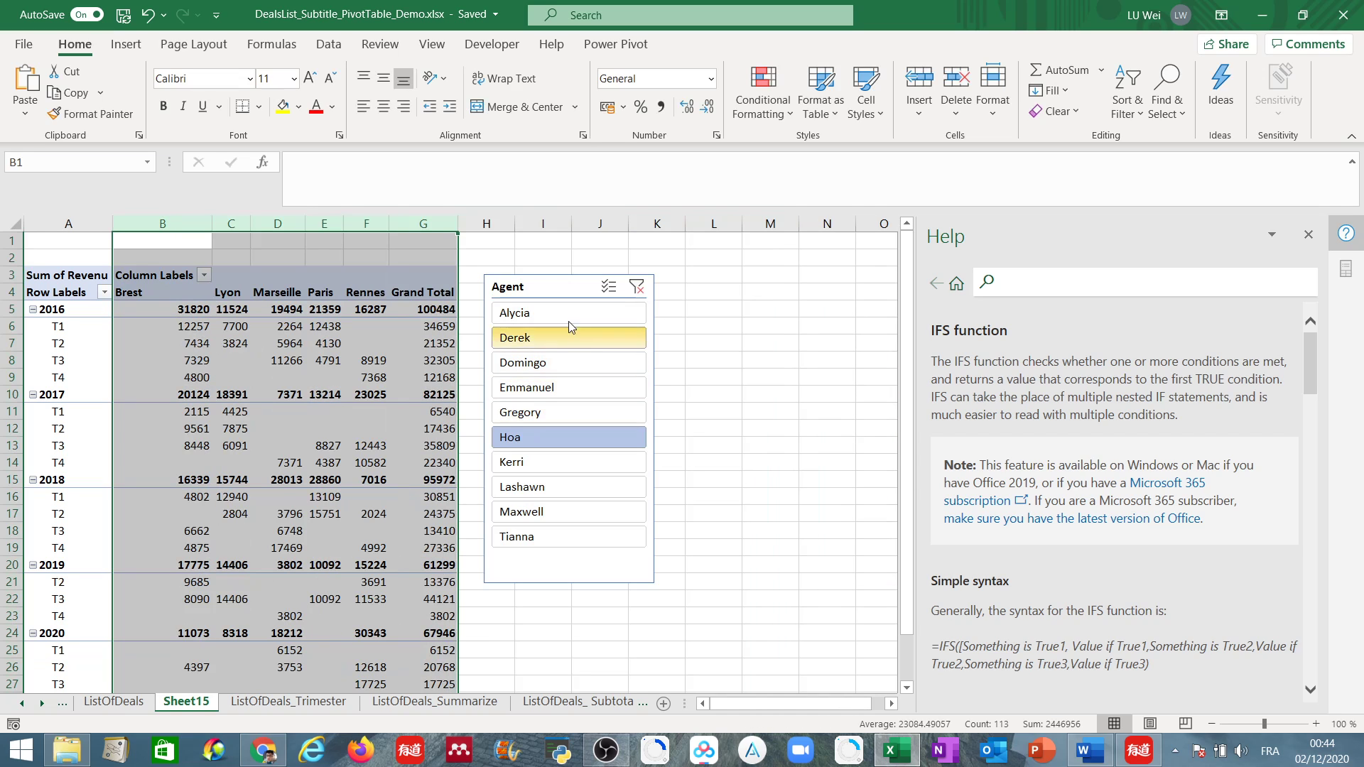
left_click_drag(544, 288, 662, 290)
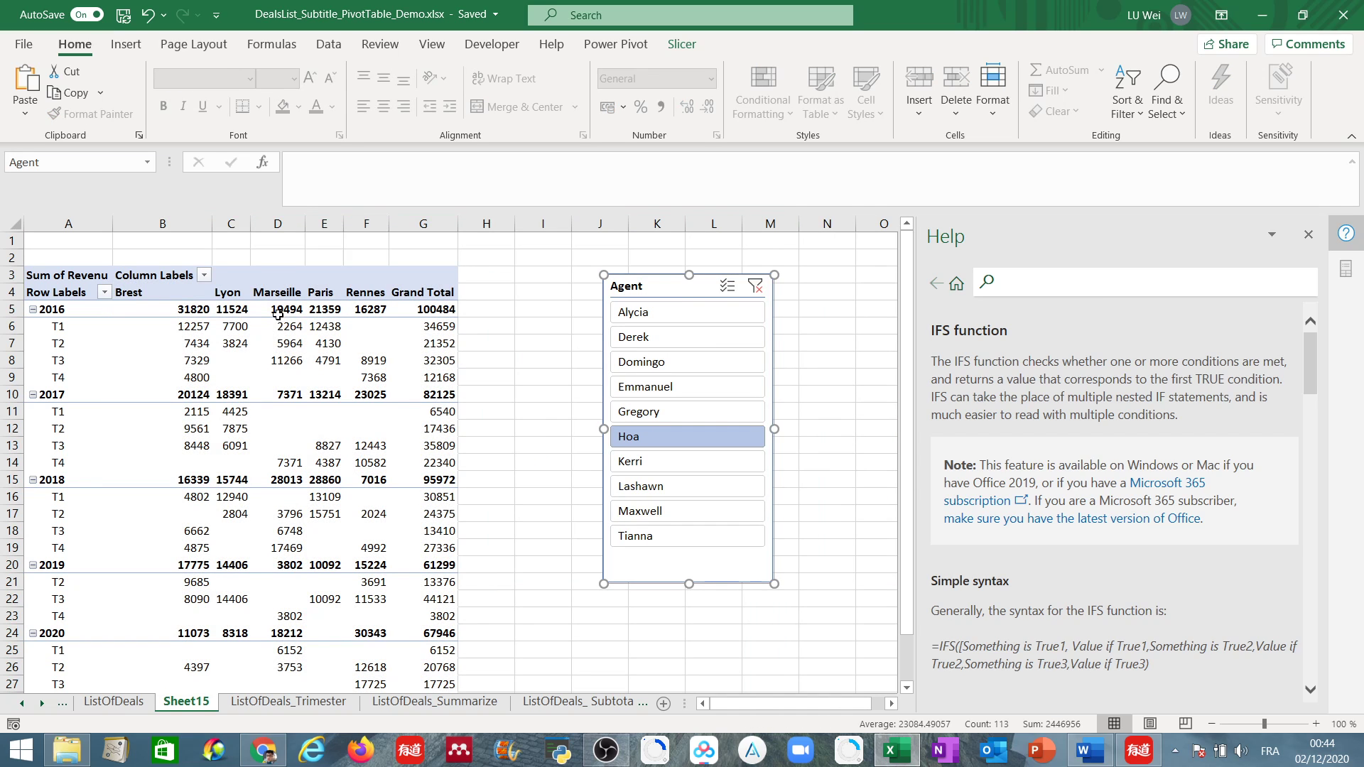
Turn off autofitting of column widths on update in the PivotTable's options.
left_click(146, 355)
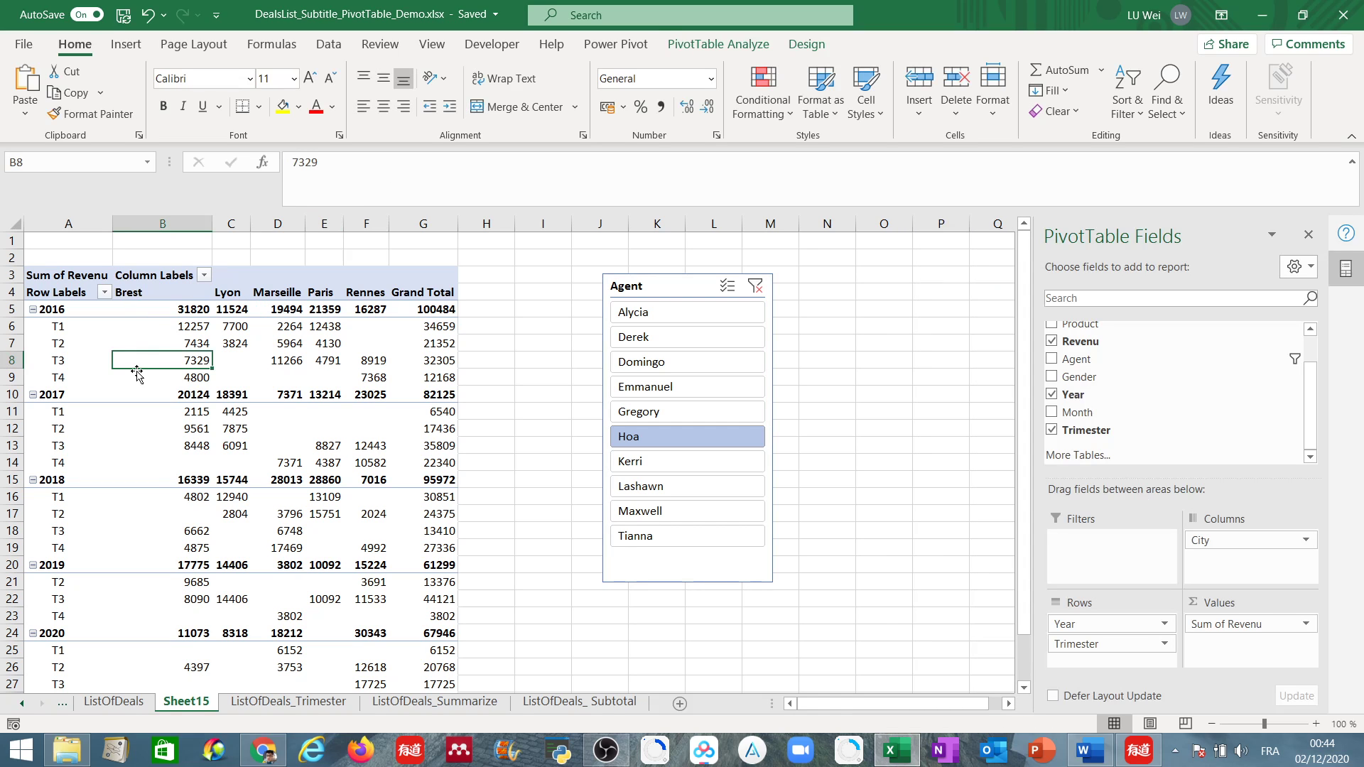
left_click(744, 46)
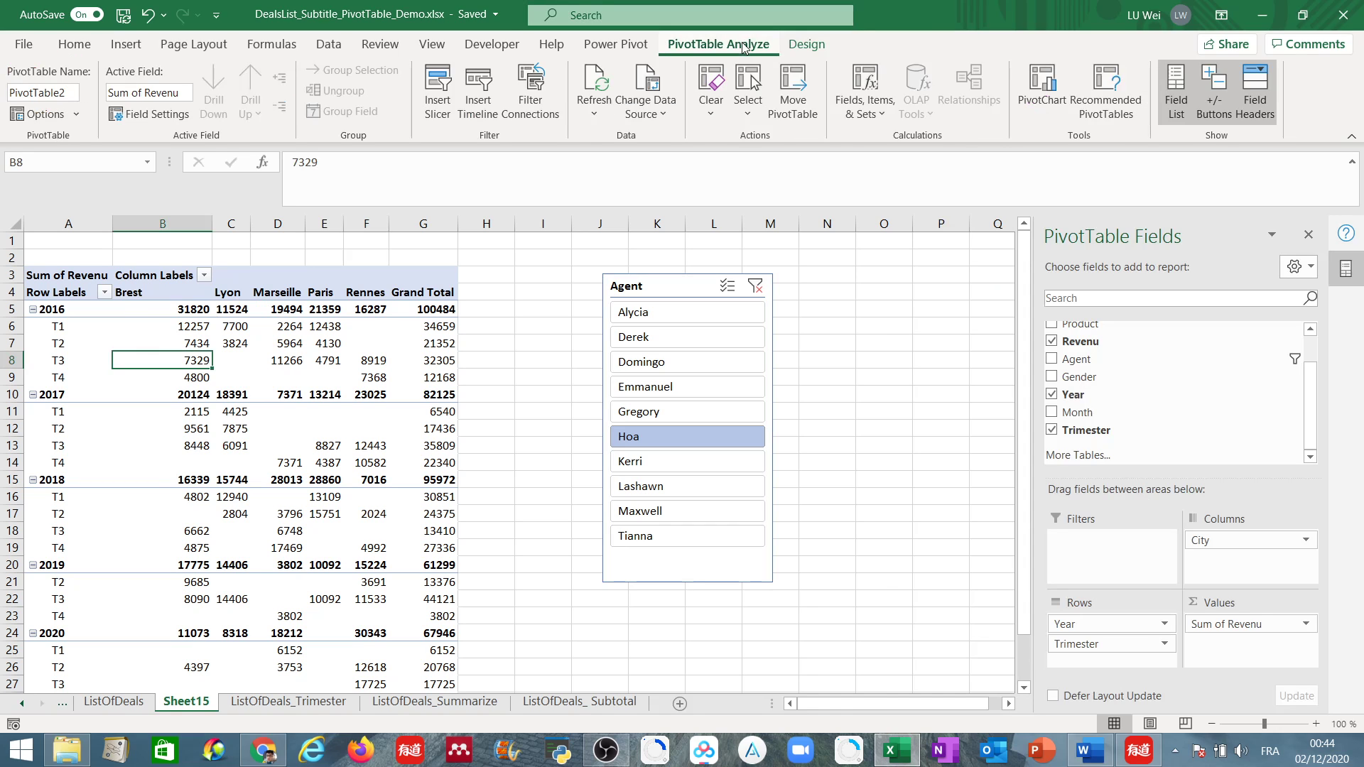
left_click(70, 123)
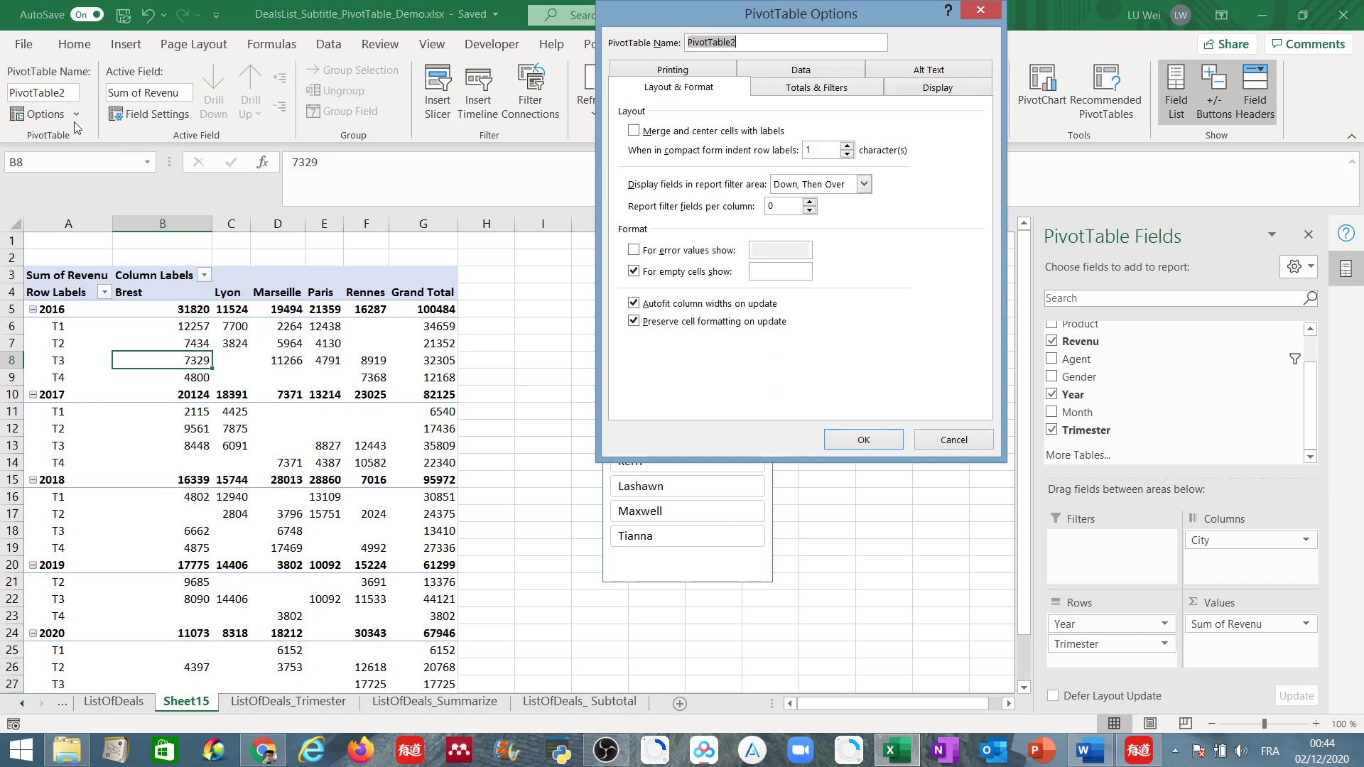
left_click(633, 305)
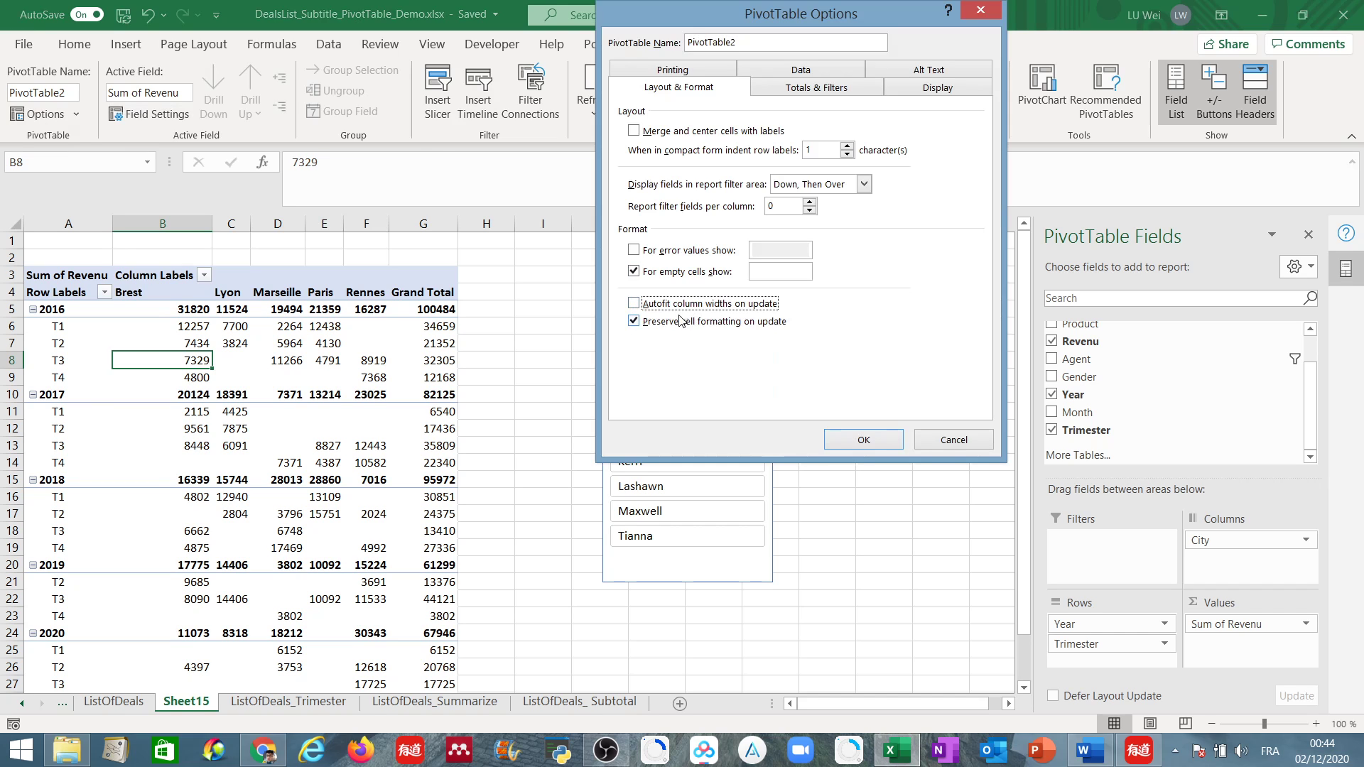
left_click(850, 434)
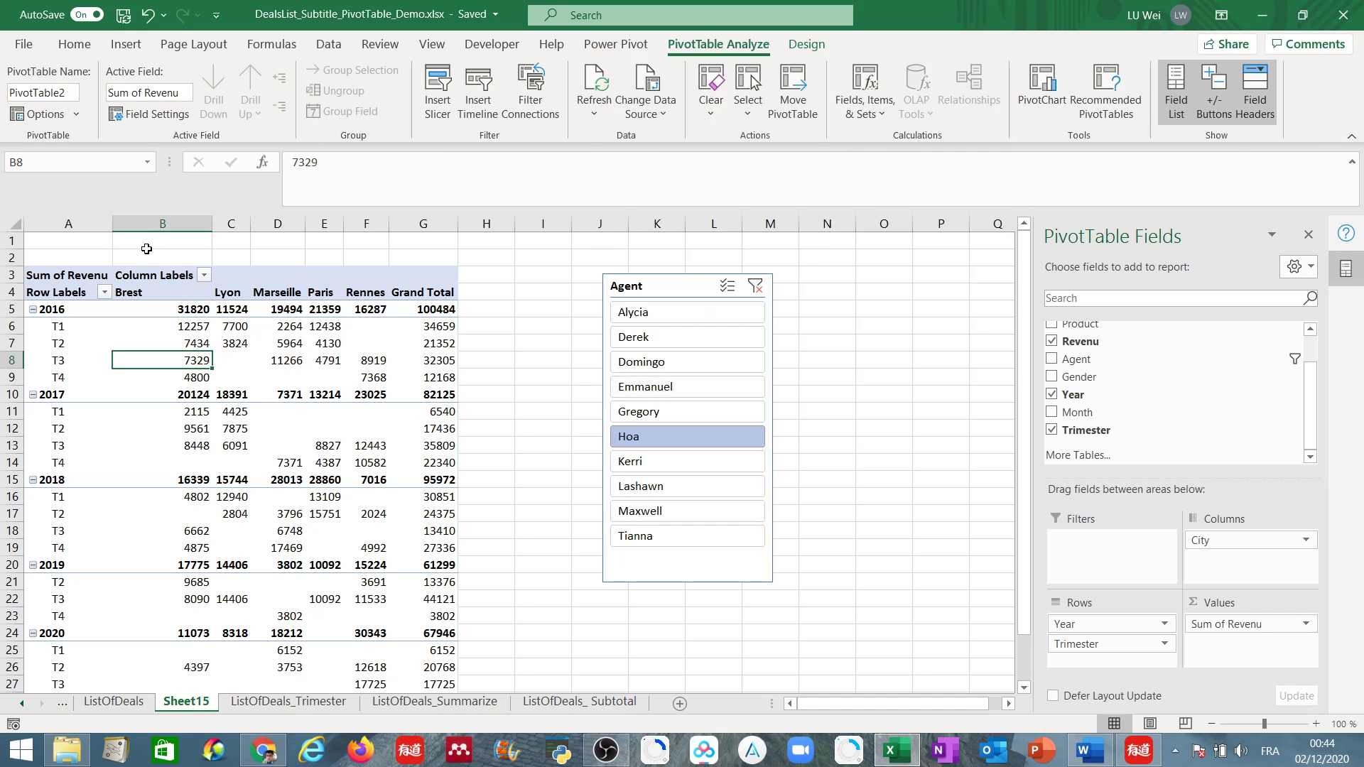
Set a wider, equal width for columns B to G again and place the Agent slicer over columns I to K.
left_click(155, 223)
left_click_drag(154, 223, 477, 223)
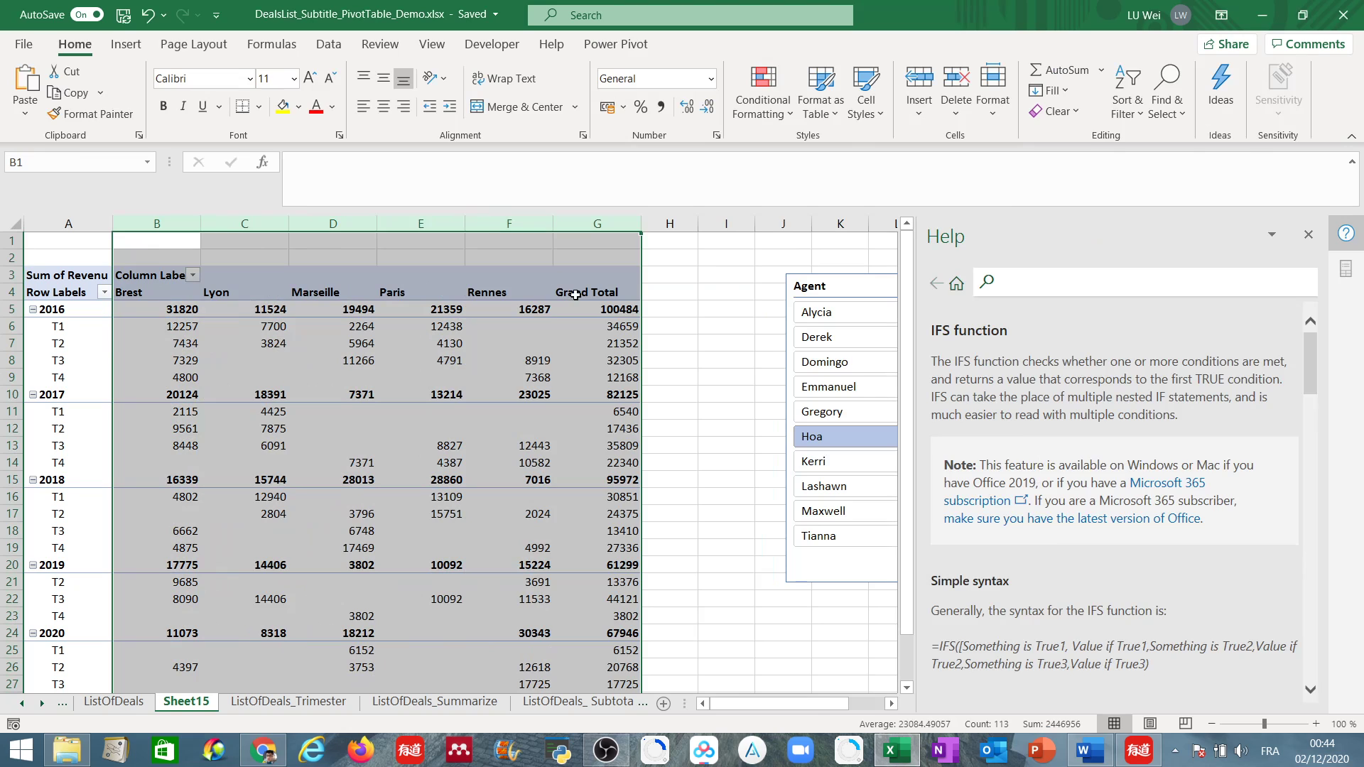
left_click_drag(783, 293, 751, 279)
Filter the PivotTable through several agents in the slicer one after another, ending with the fifth agent.
left_click(752, 355)
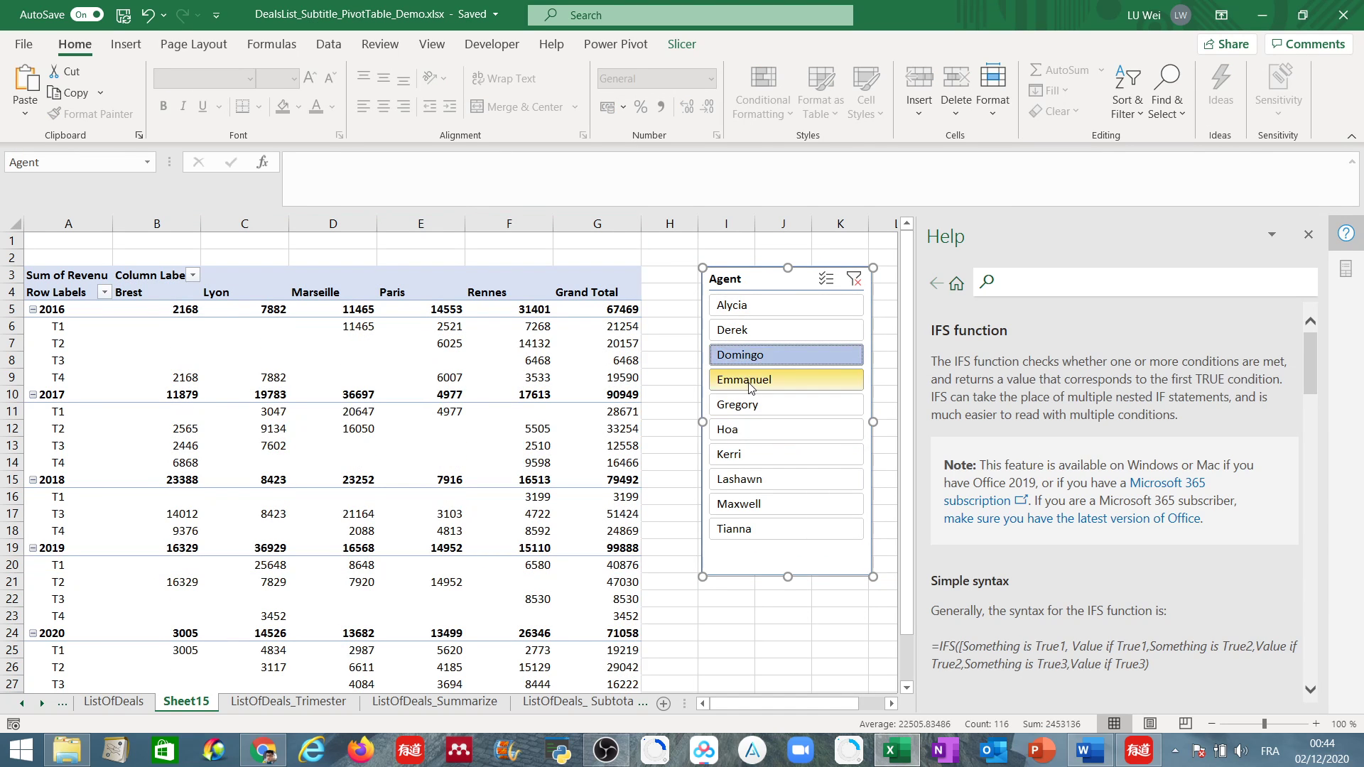
left_click(749, 380)
left_click(746, 489)
left_click(746, 506)
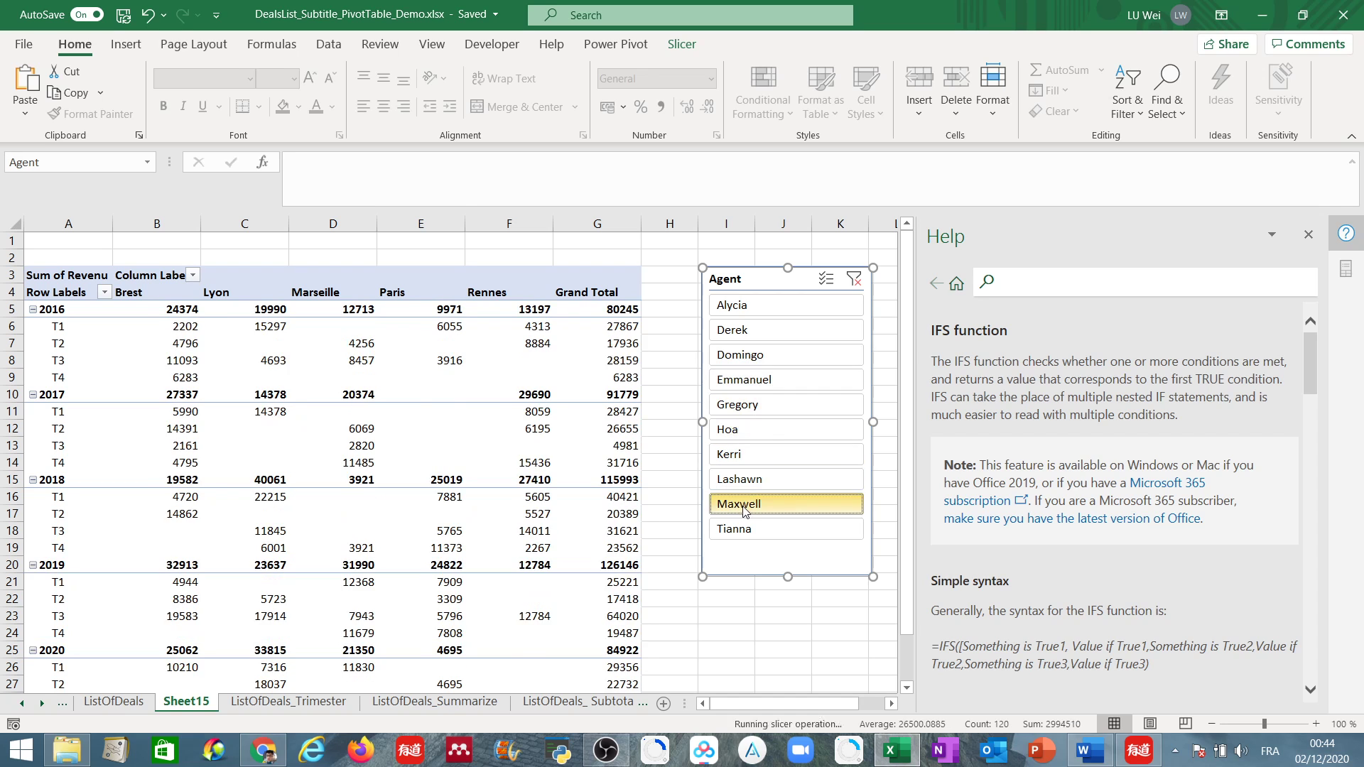
left_click(741, 531)
left_click(742, 480)
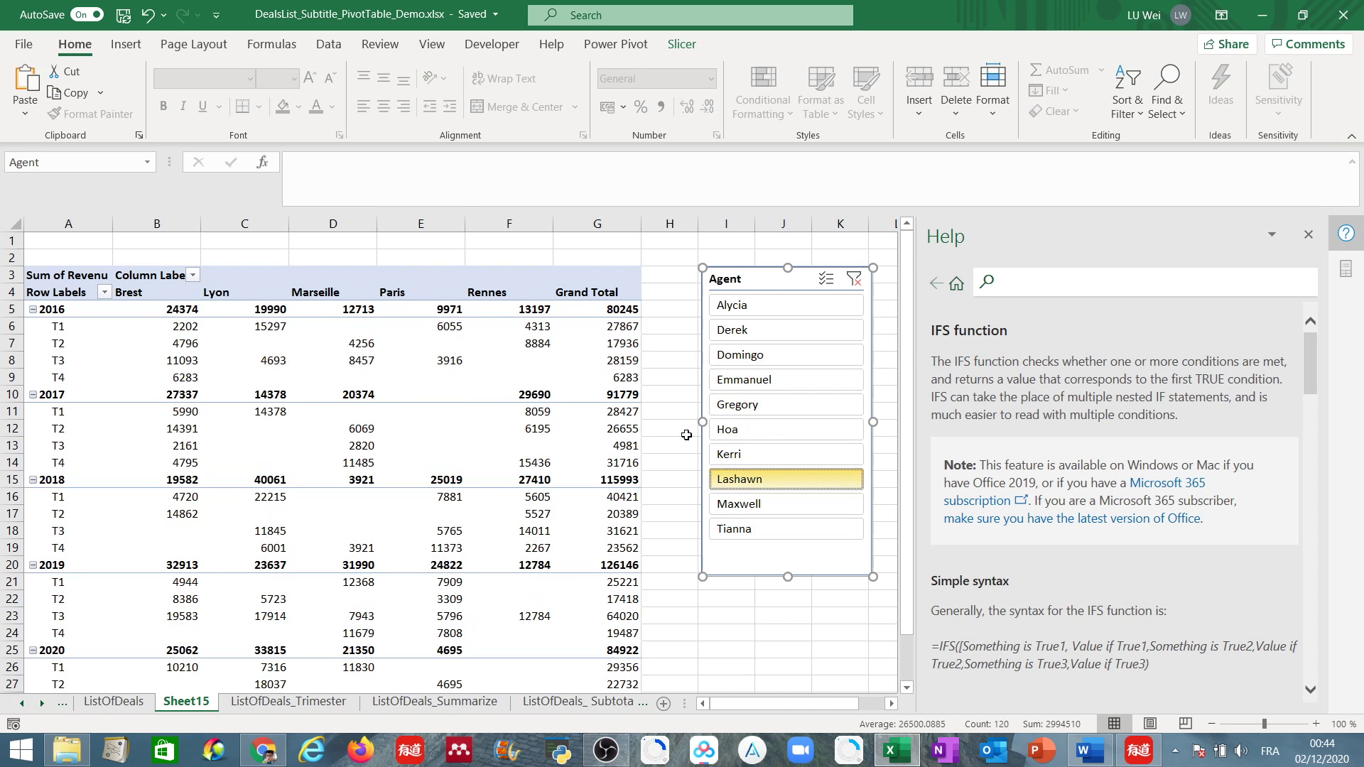
left_click(752, 453)
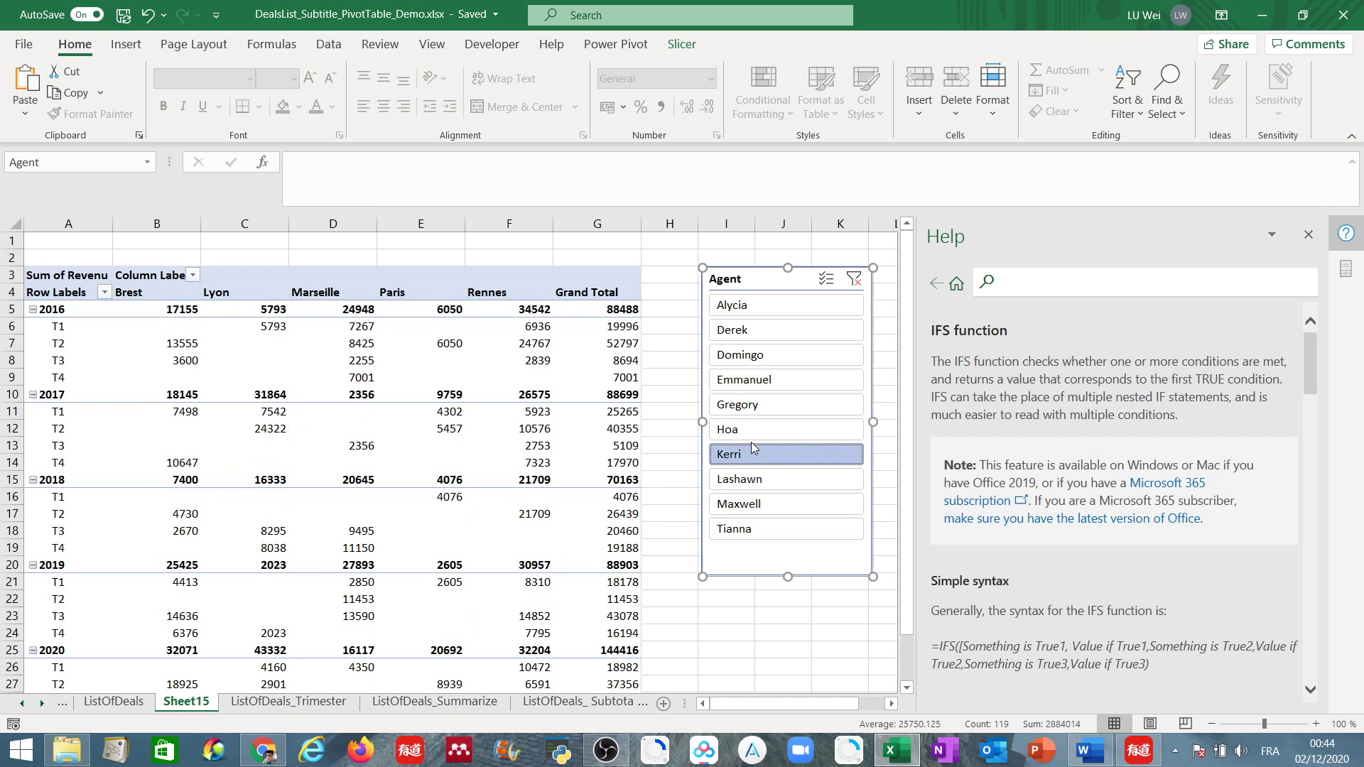
left_click(753, 435)
left_click(753, 409)
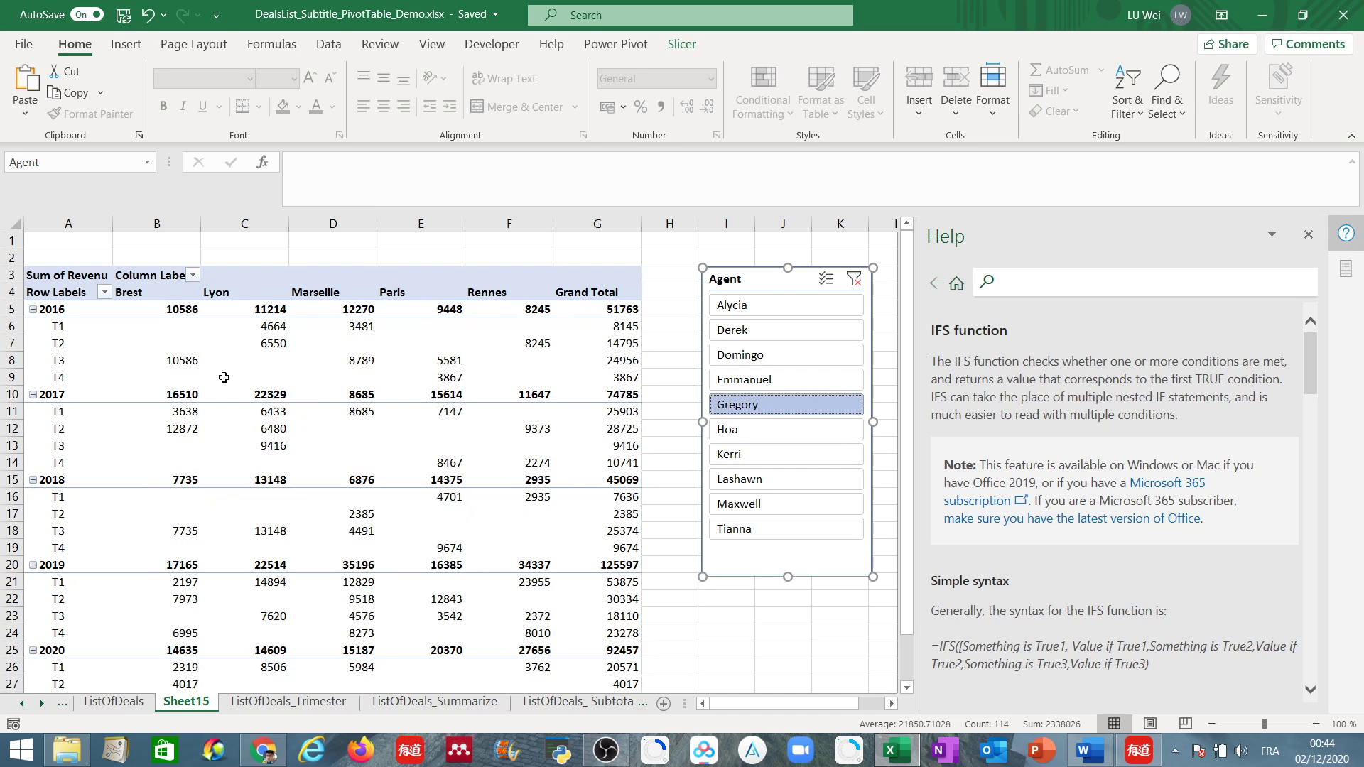
Close the Help pane and set the PivotTable's Revenu value field to be summarized by Count.
left_click(1308, 234)
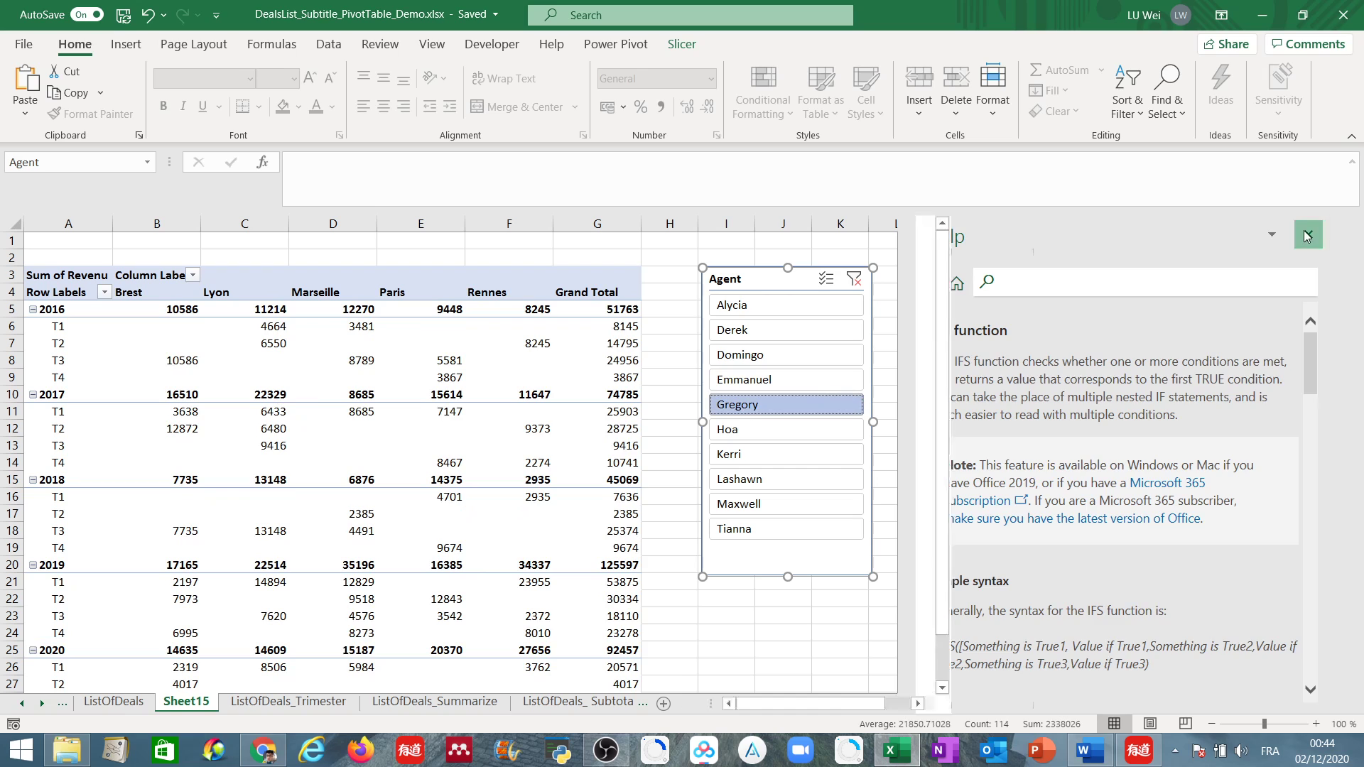
left_click(353, 362)
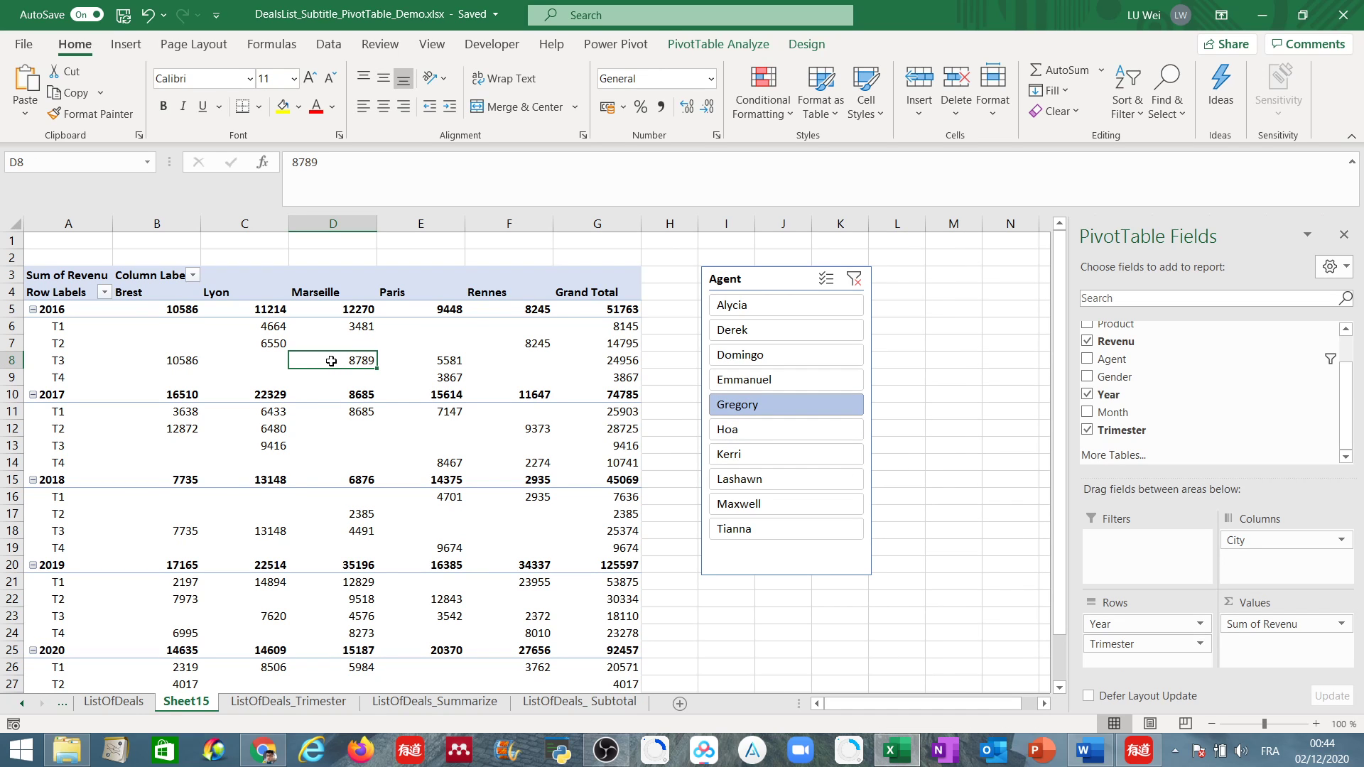
mouse_move(332, 361)
left_click(1341, 624)
left_click(1292, 606)
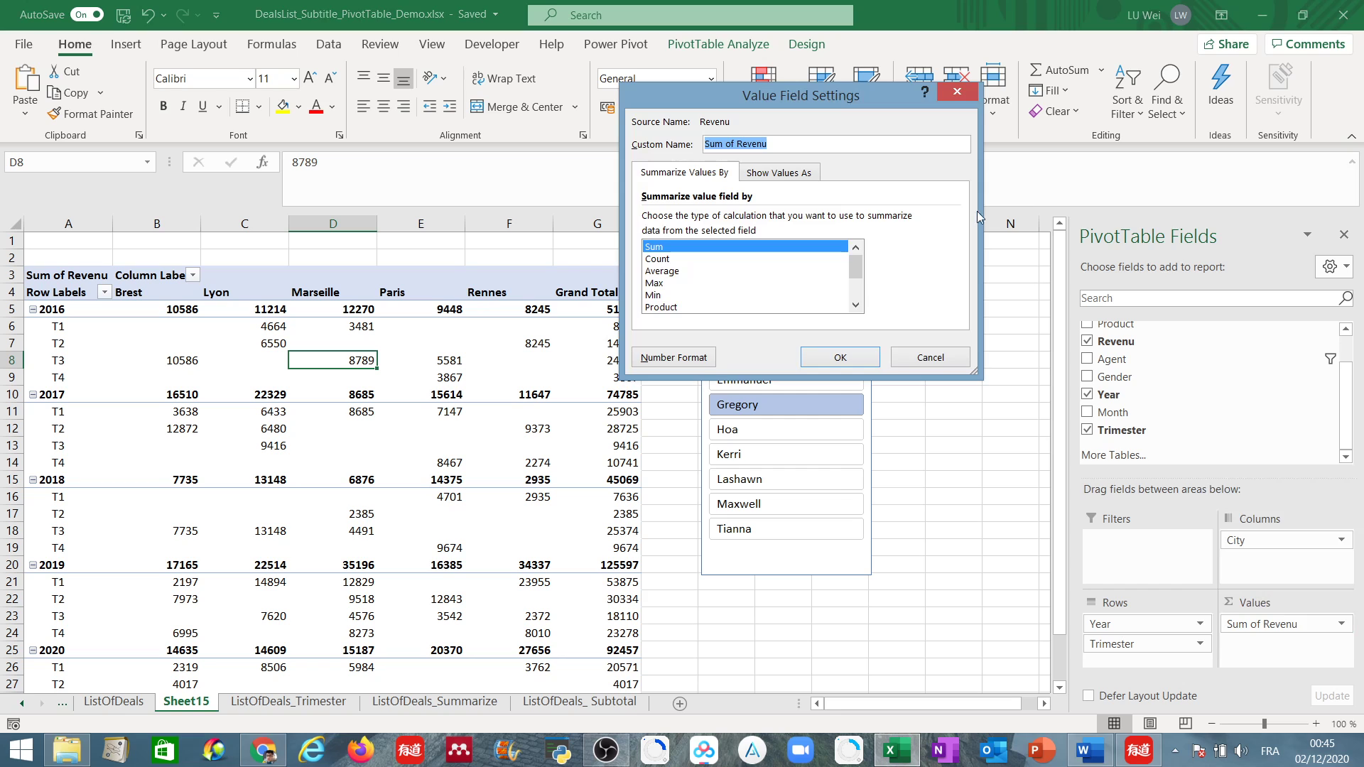
left_click(946, 100)
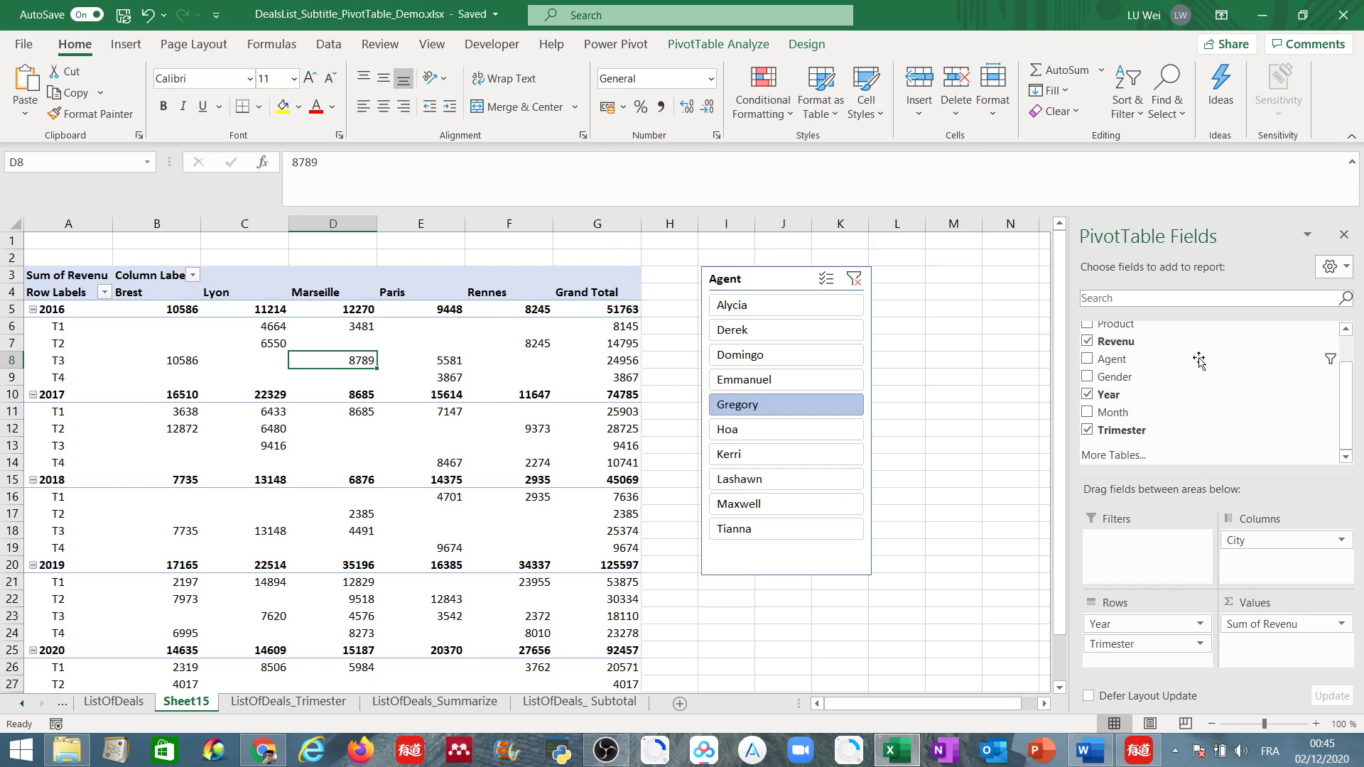
left_click(1343, 624)
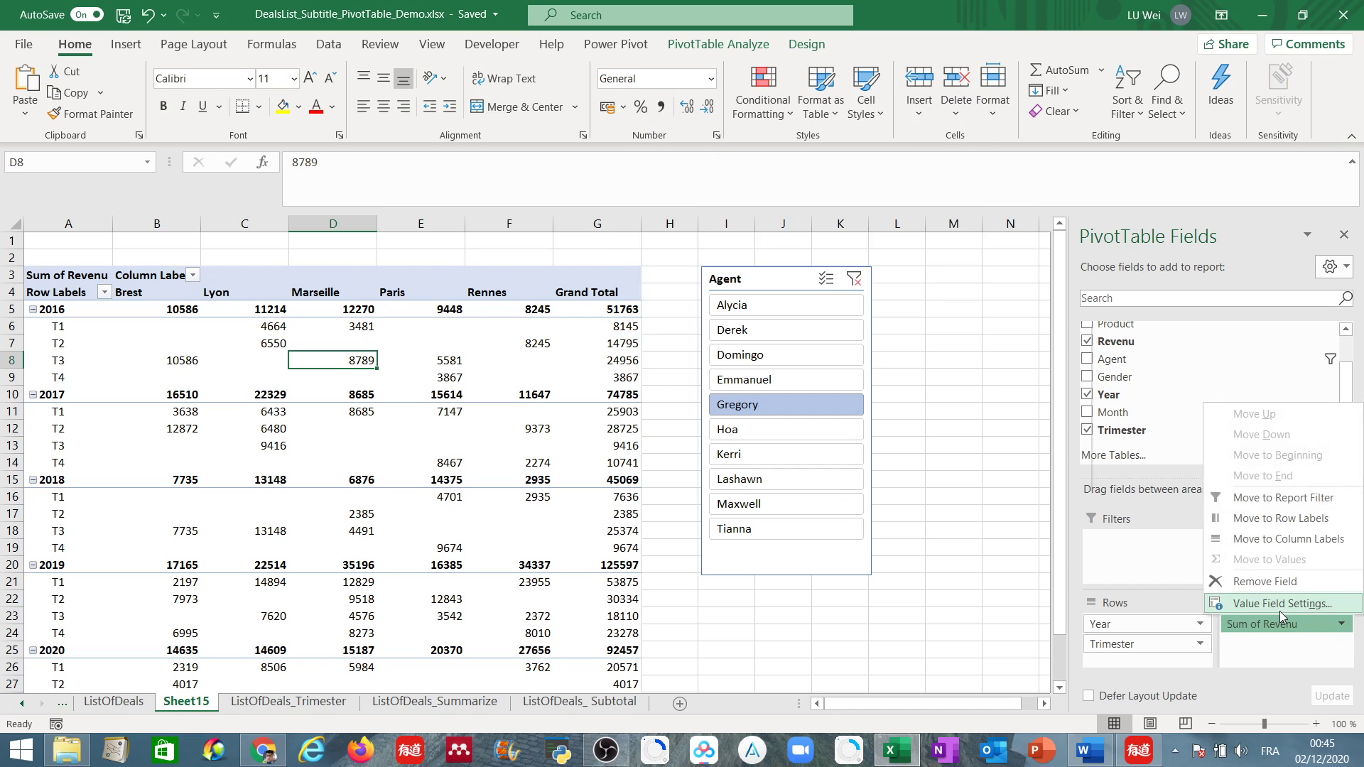
left_click(1281, 604)
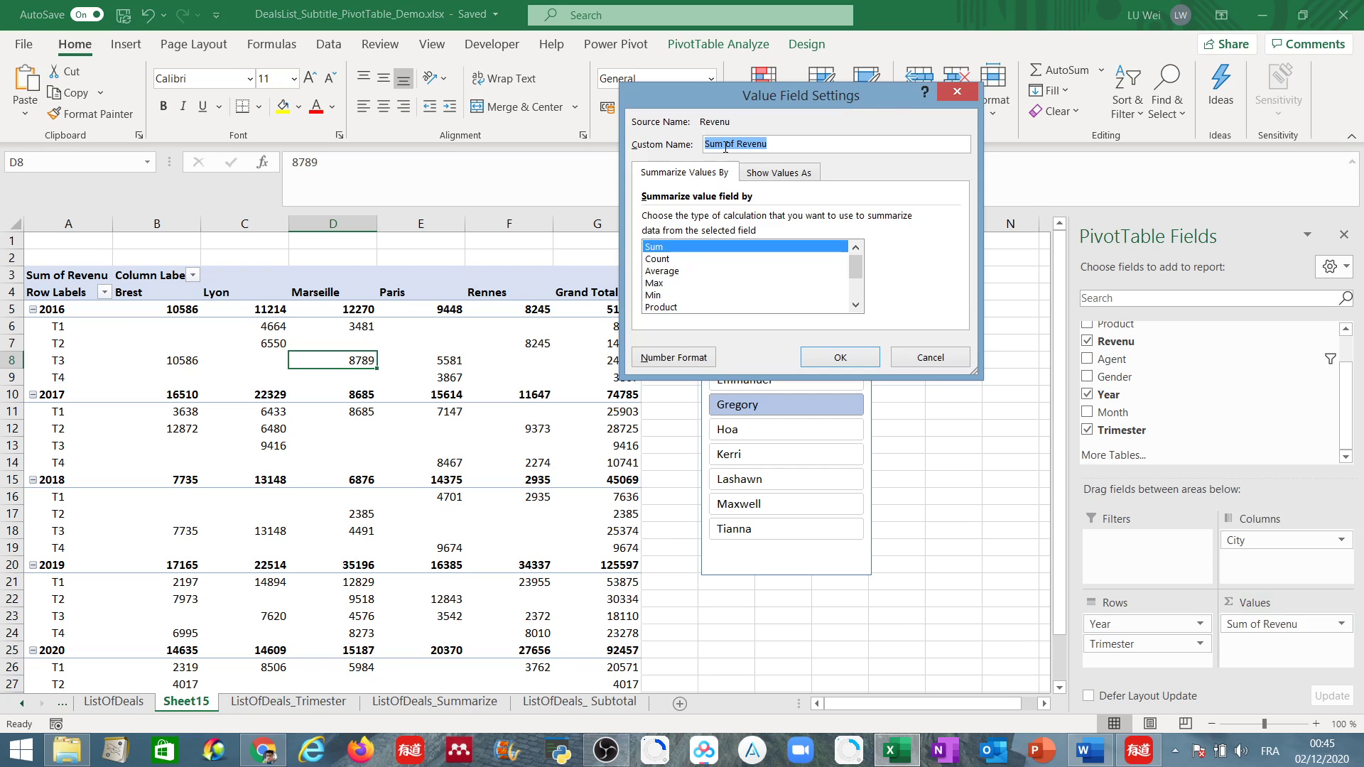
left_click(684, 257)
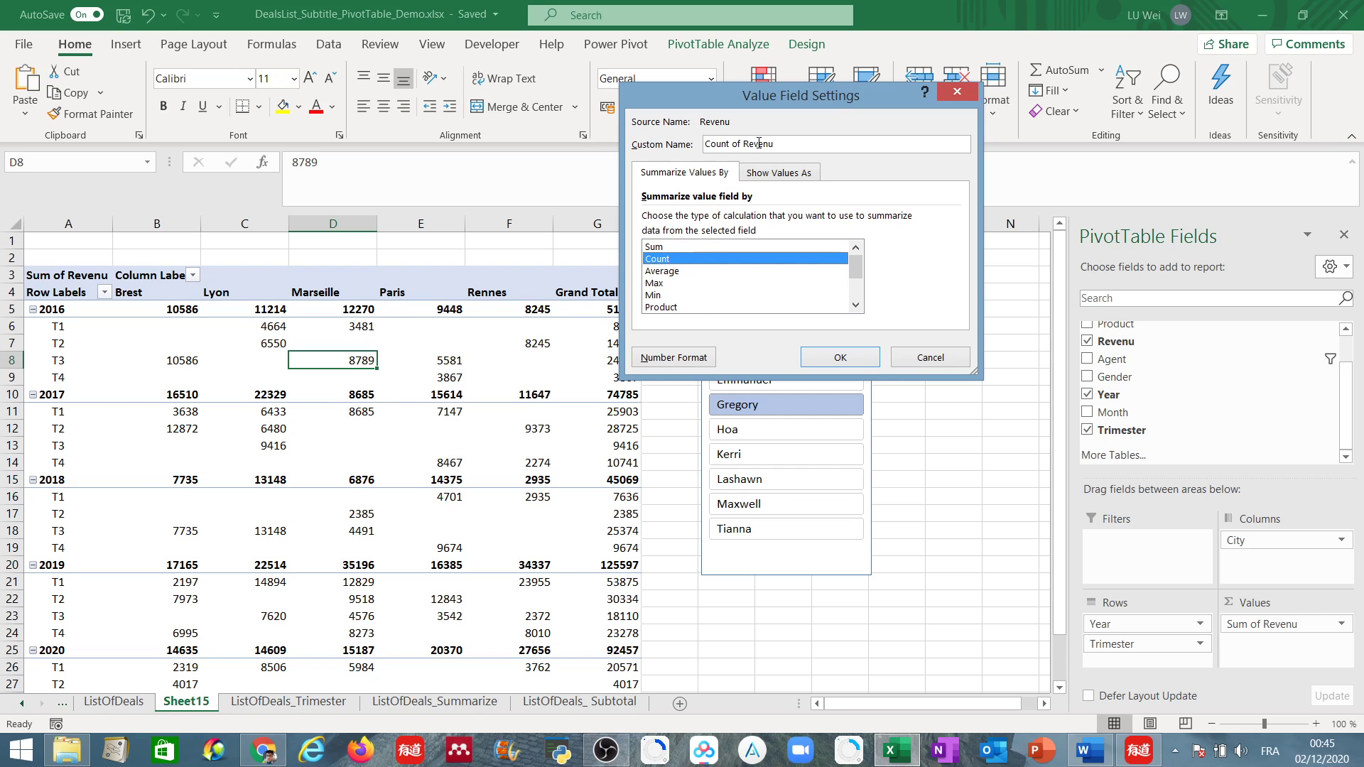
left_click(838, 357)
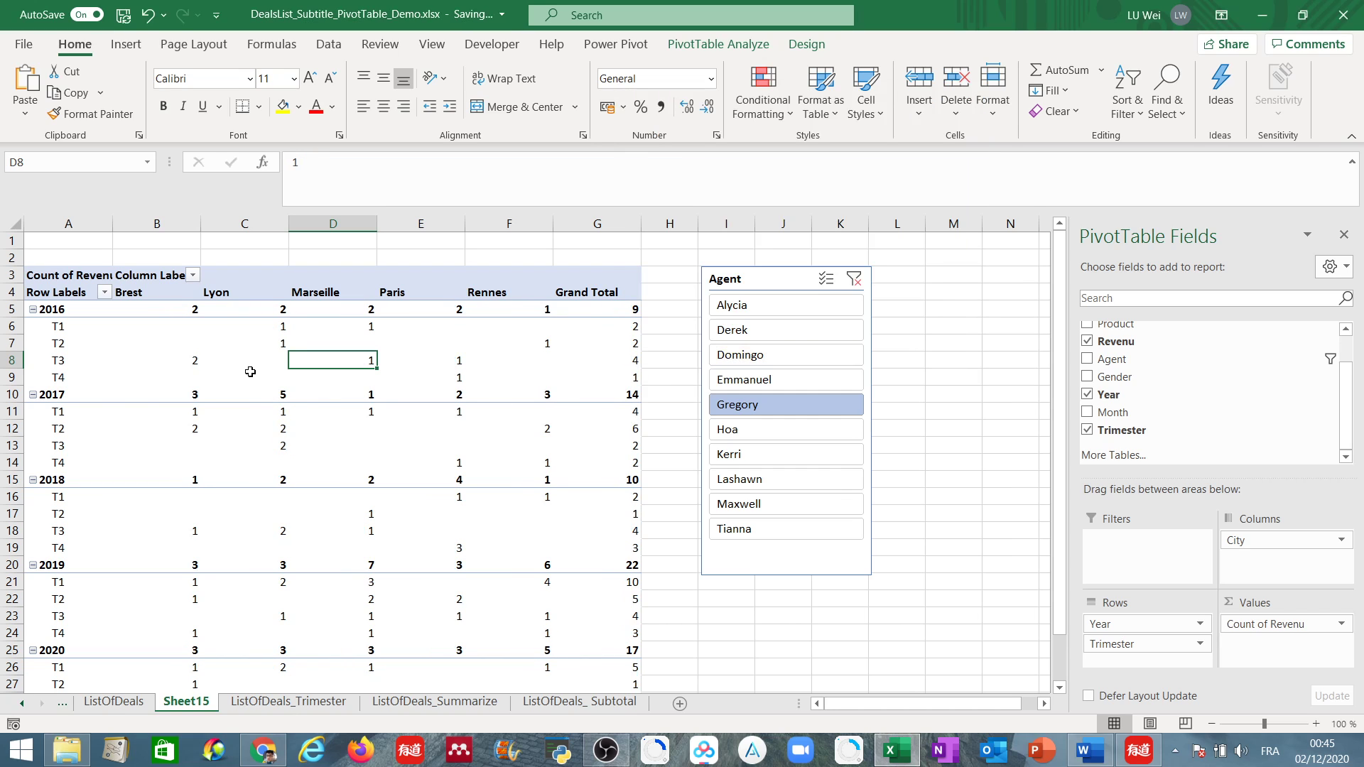
Examine the deal counts per city and trimester for 2016, including the Grand Total column, and look over the remaining years.
left_click(278, 327)
left_click(366, 329)
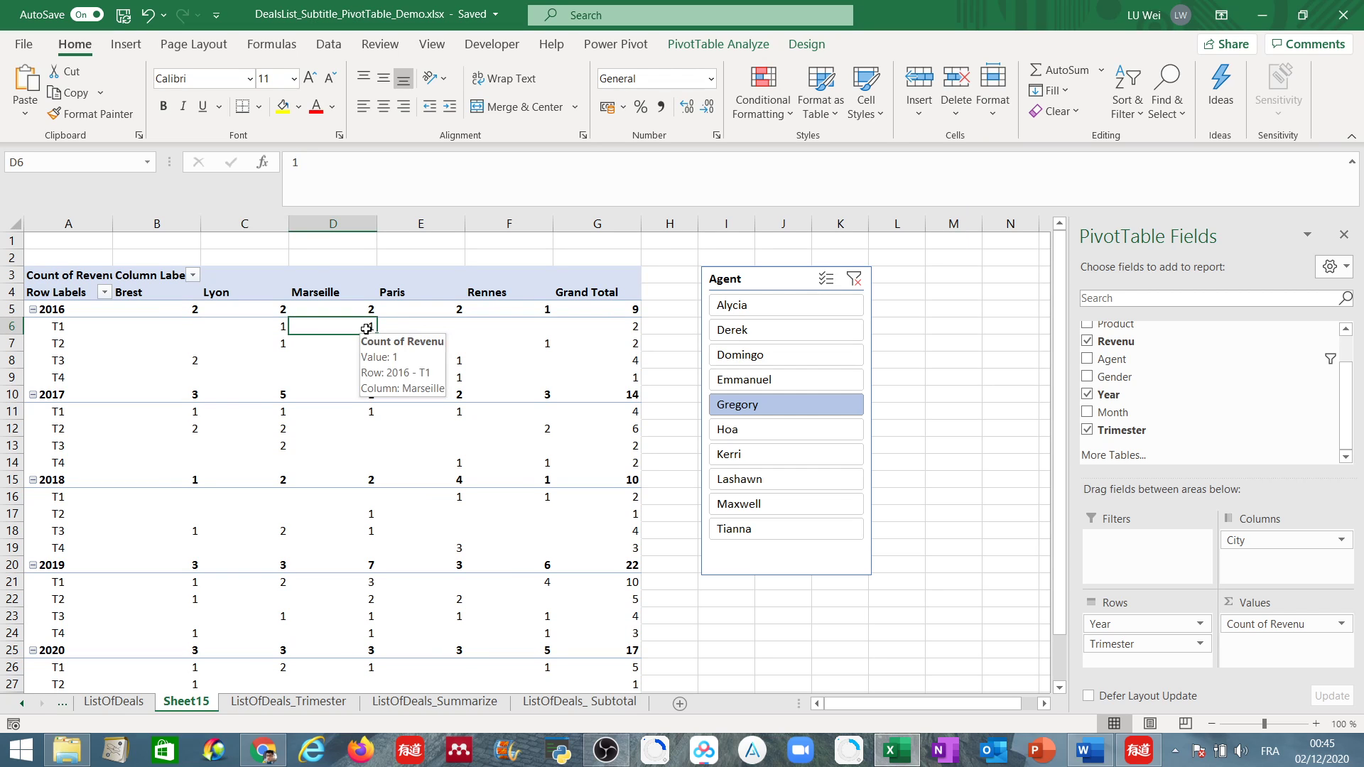
left_click(457, 360)
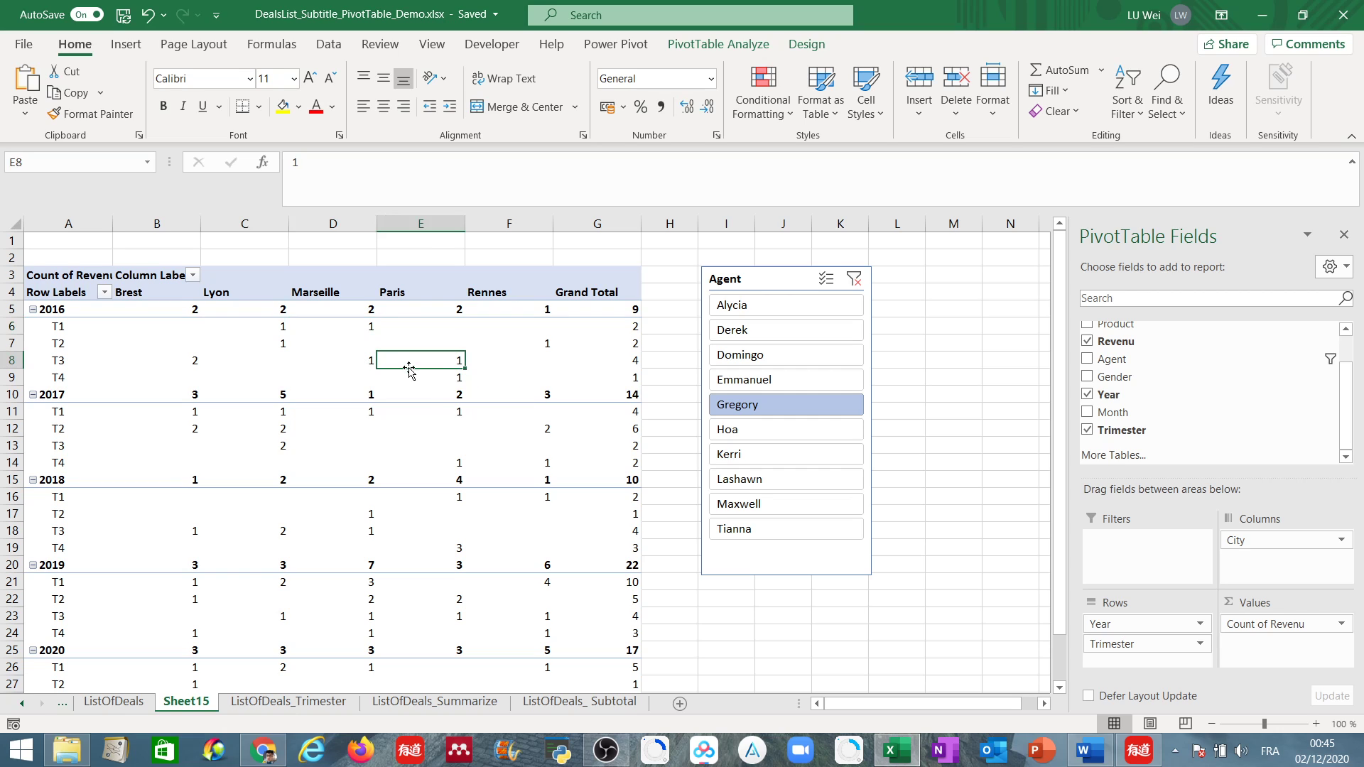
left_click(631, 329)
left_click(630, 346)
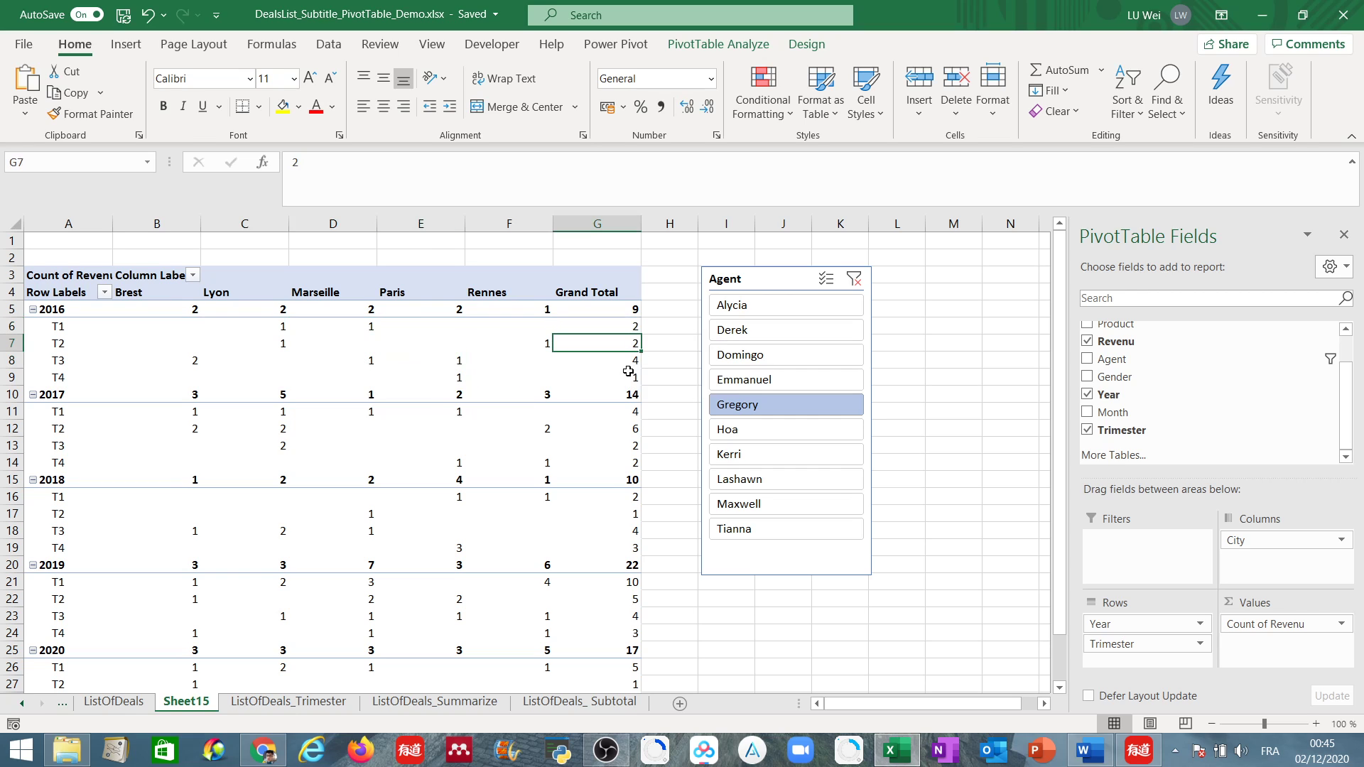
left_click(624, 359)
left_click(624, 376)
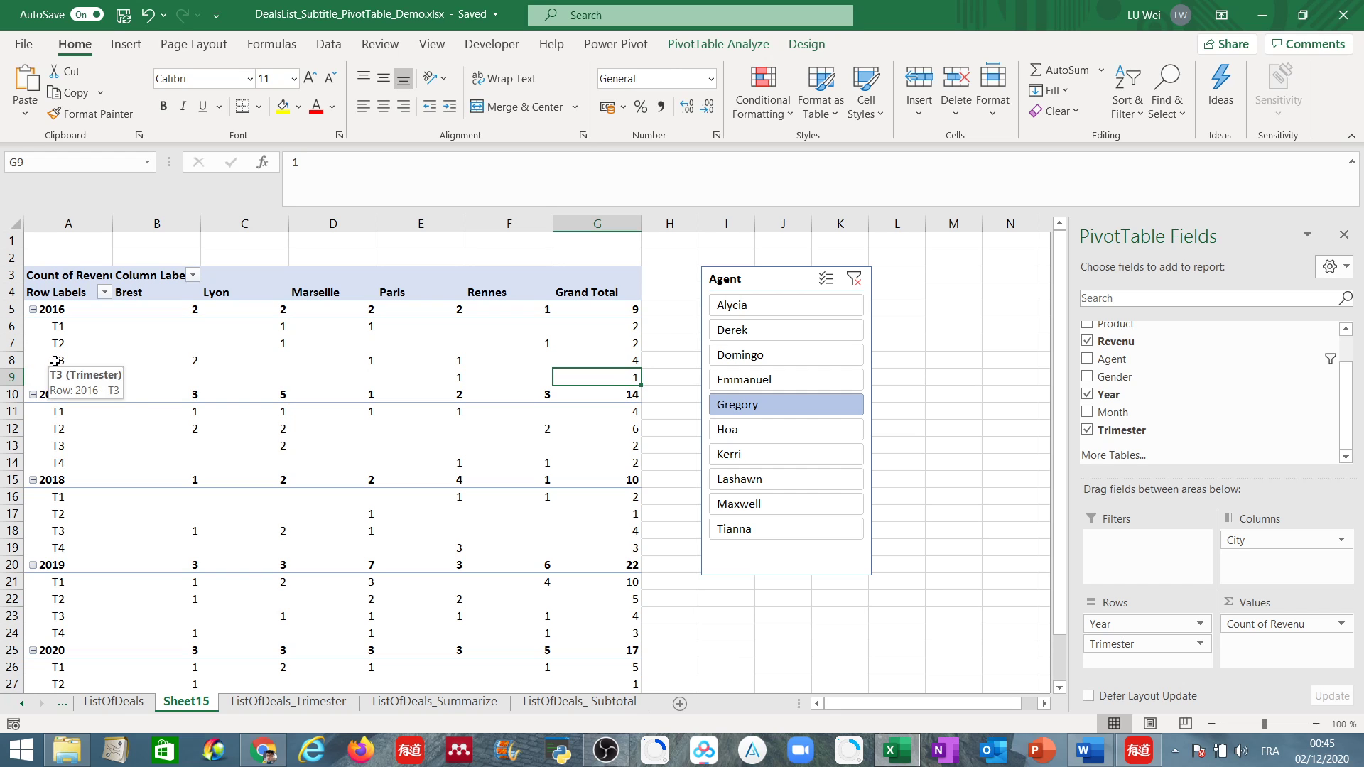
scroll(245, 480, "down", 4)
scroll(249, 483, "up", 4)
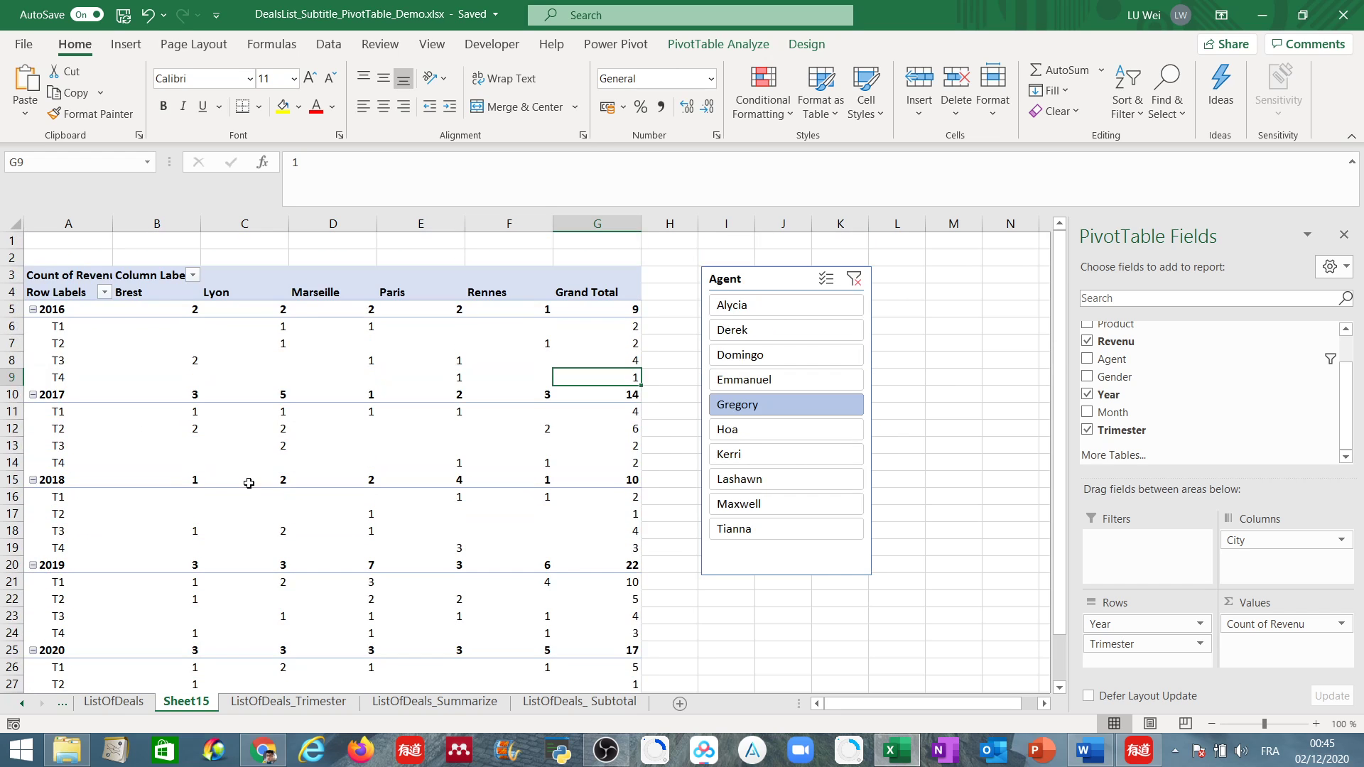
scroll(249, 483, "down", 4)
scroll(248, 483, "up", 4)
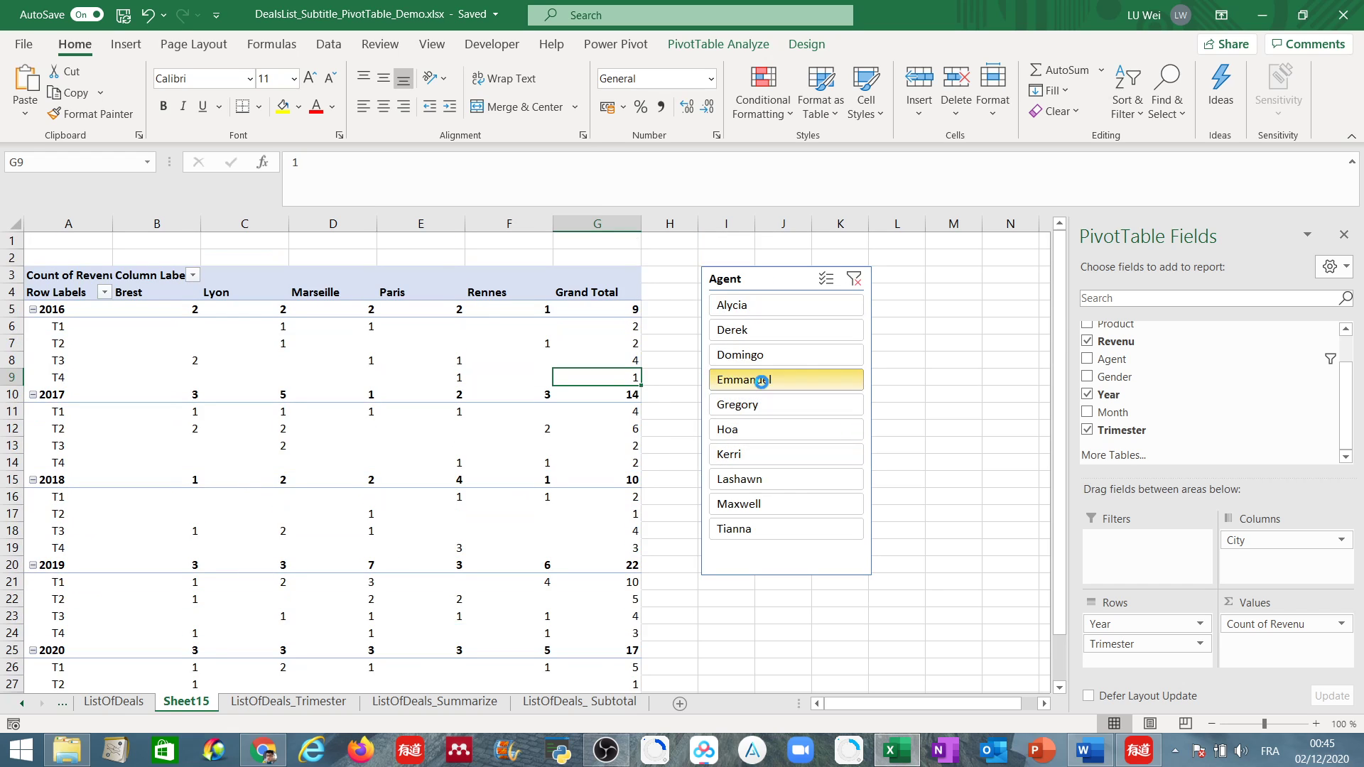
Filter the deal counts by the fourth, third, second and first agents in the slicer, ending with the ninth agent.
left_click(761, 381)
left_click(759, 356)
left_click(758, 335)
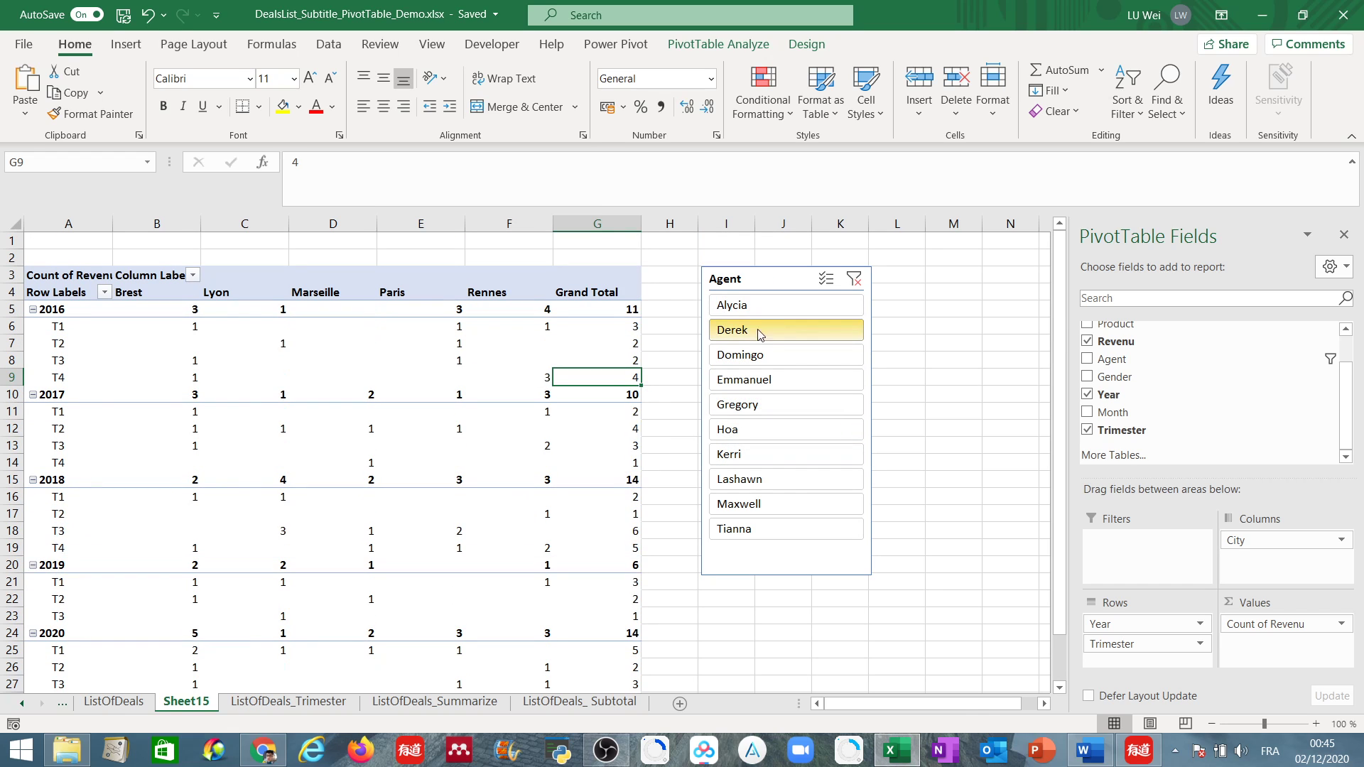
left_click(753, 305)
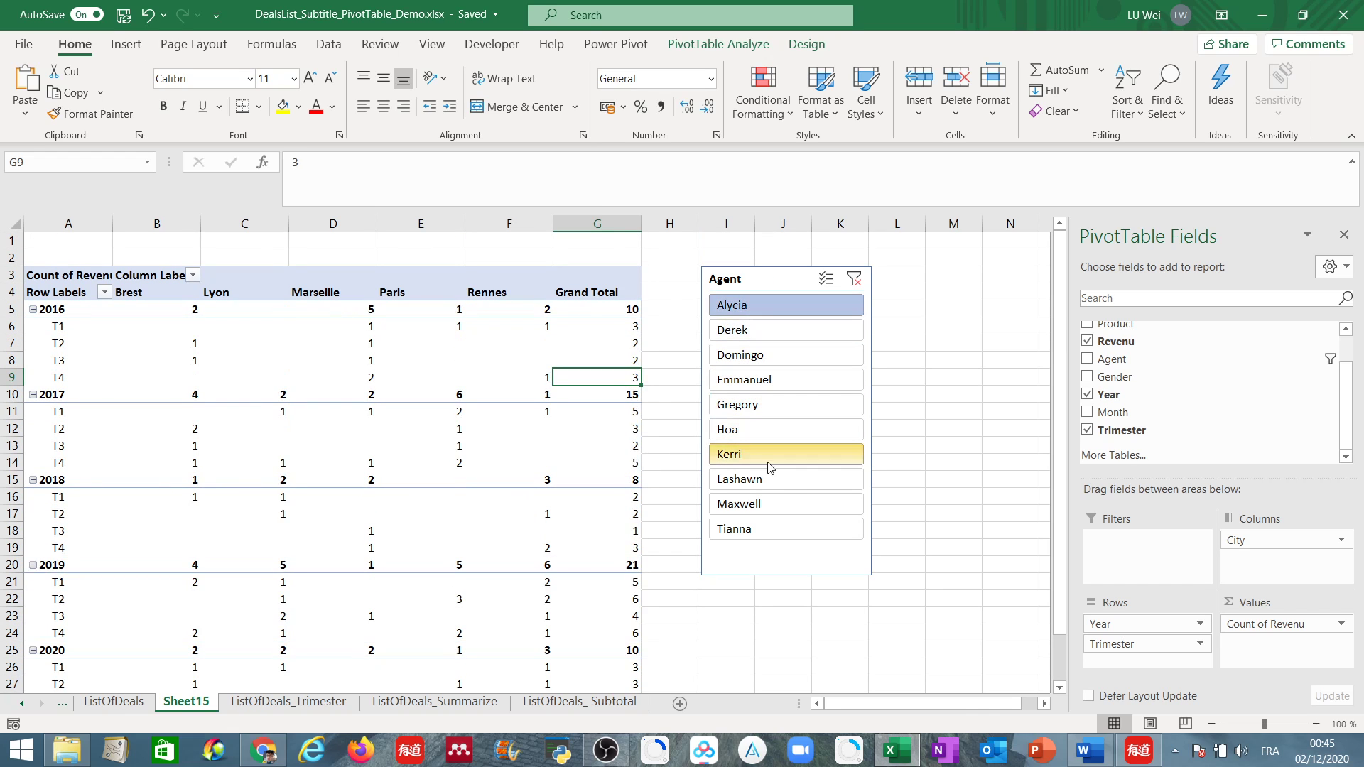
left_click(762, 503)
scroll(761, 503, "down", 1)
scroll(760, 510, "up", 1)
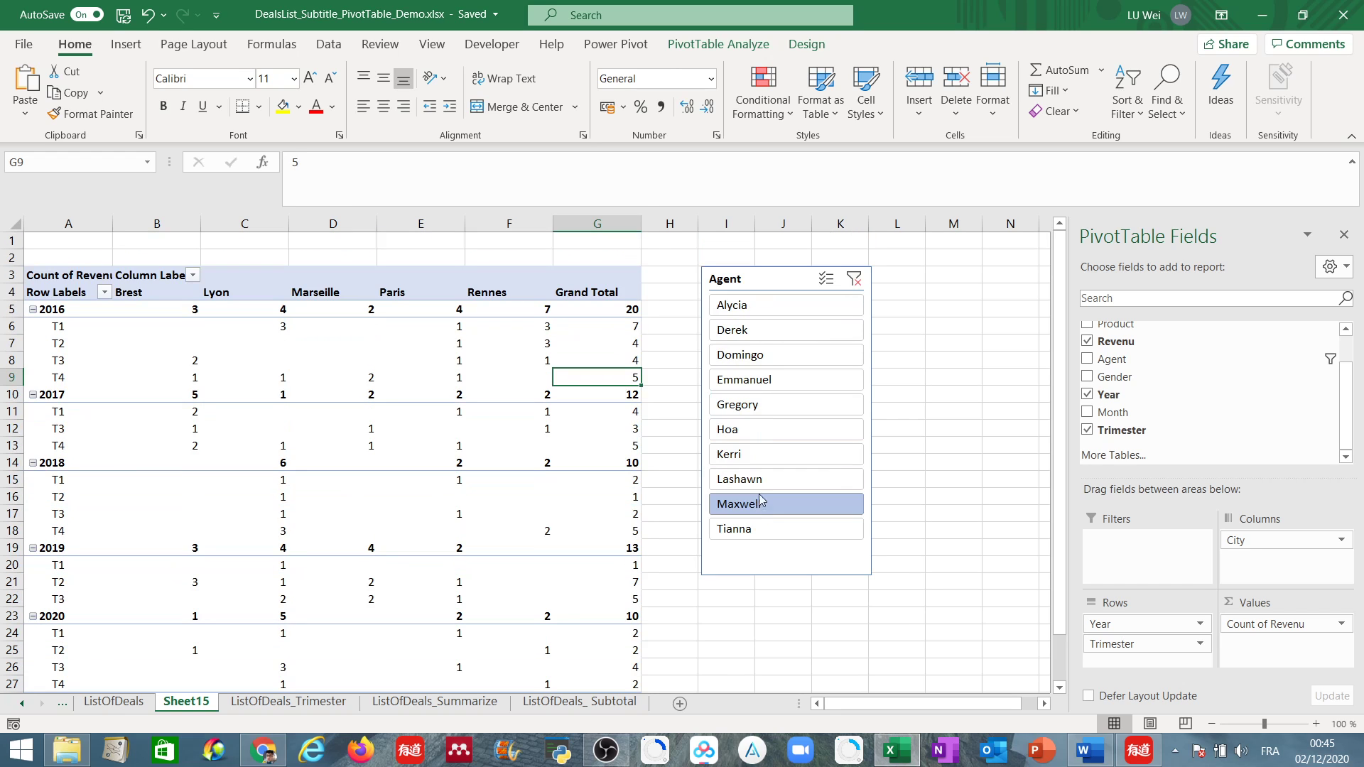
Remove the Agent slicer from the sheet.
right_click(762, 284)
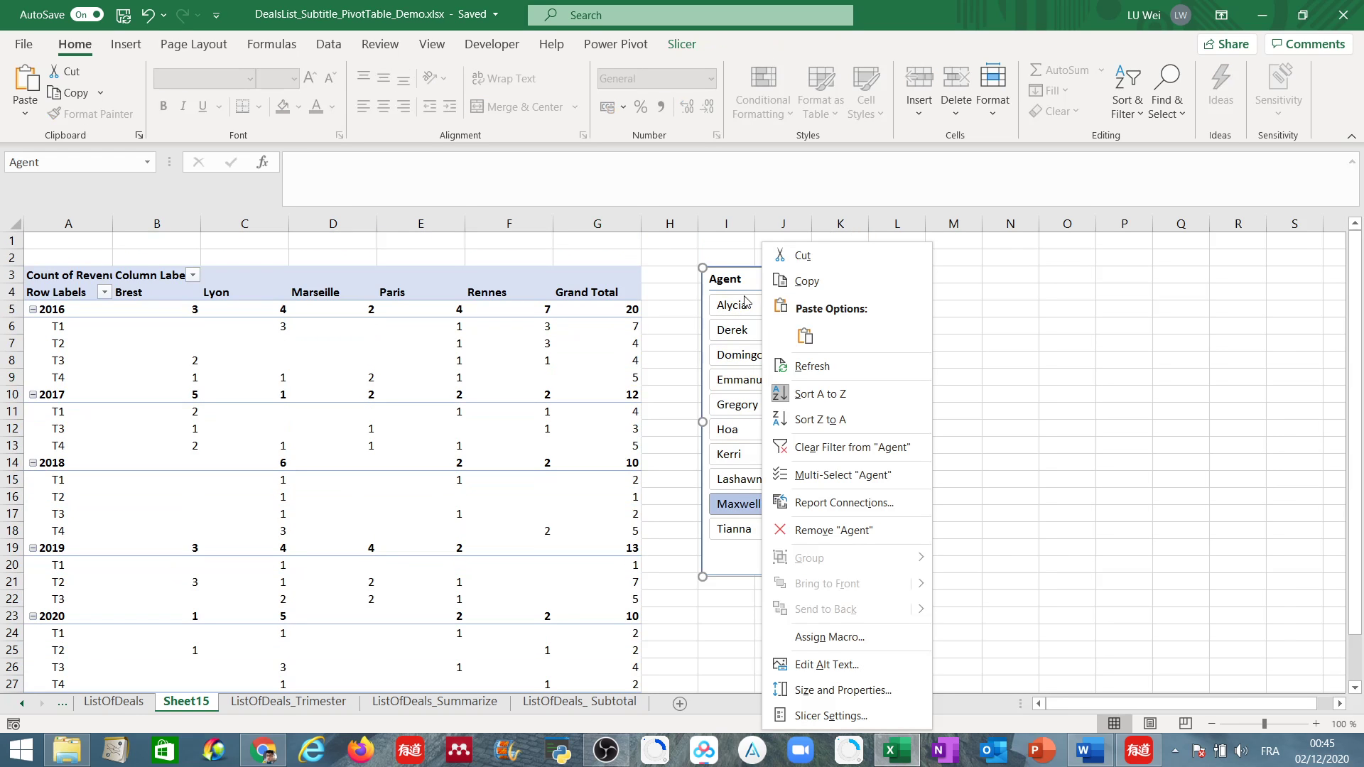
left_click(752, 281)
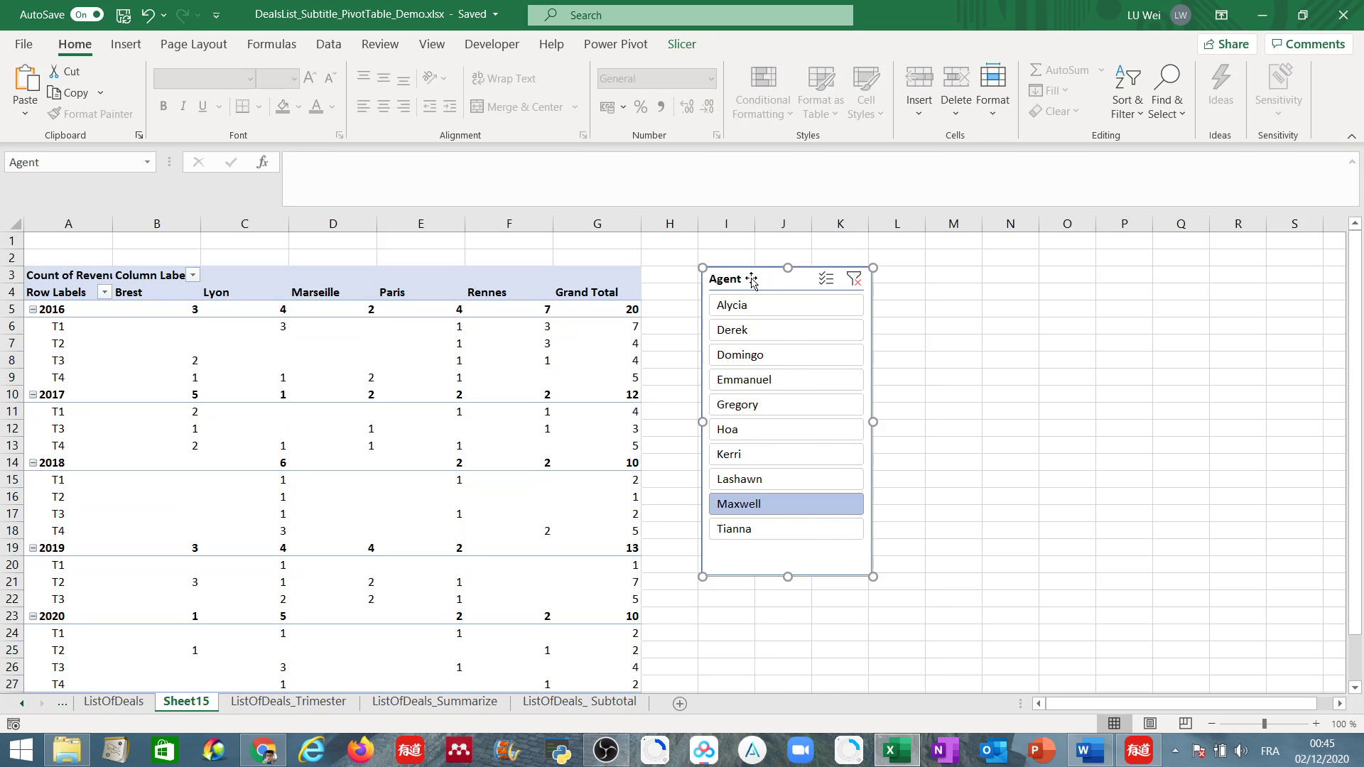
right_click(752, 281)
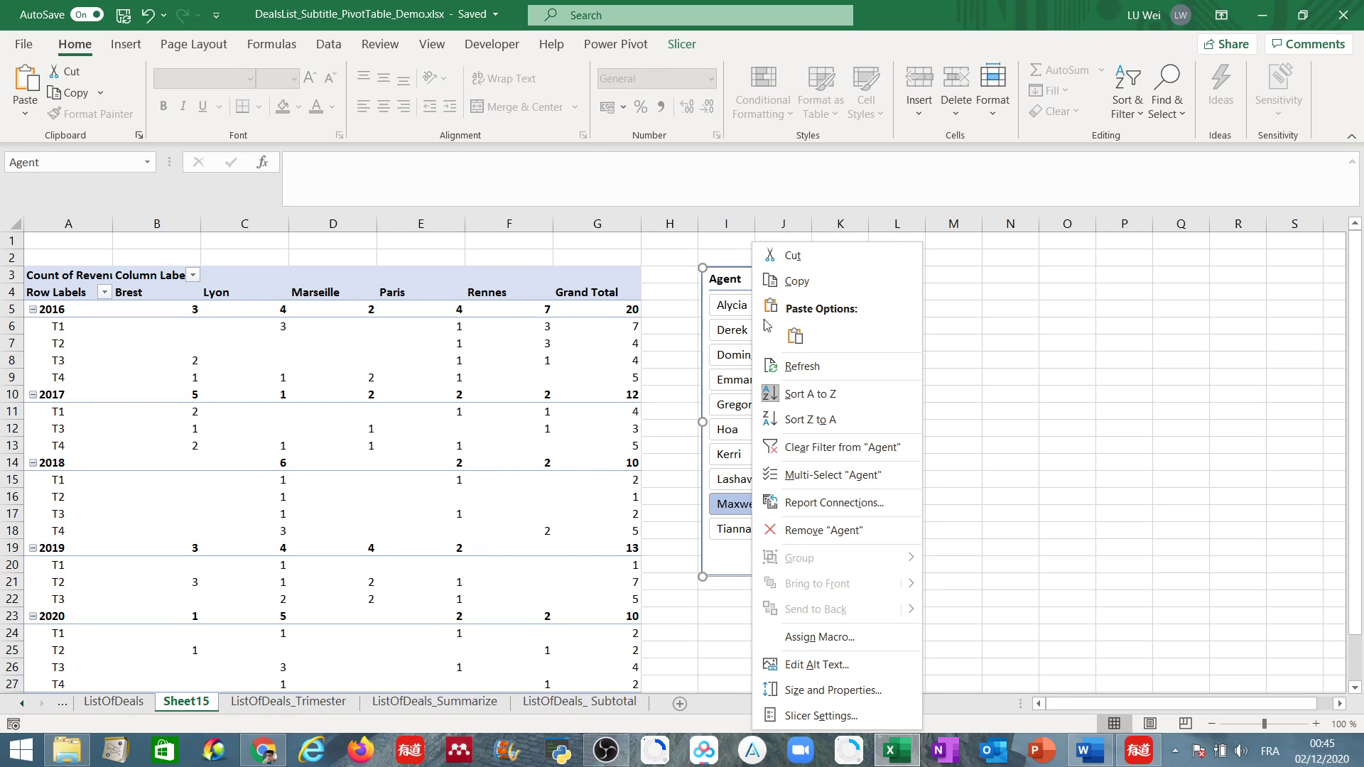
left_click(812, 536)
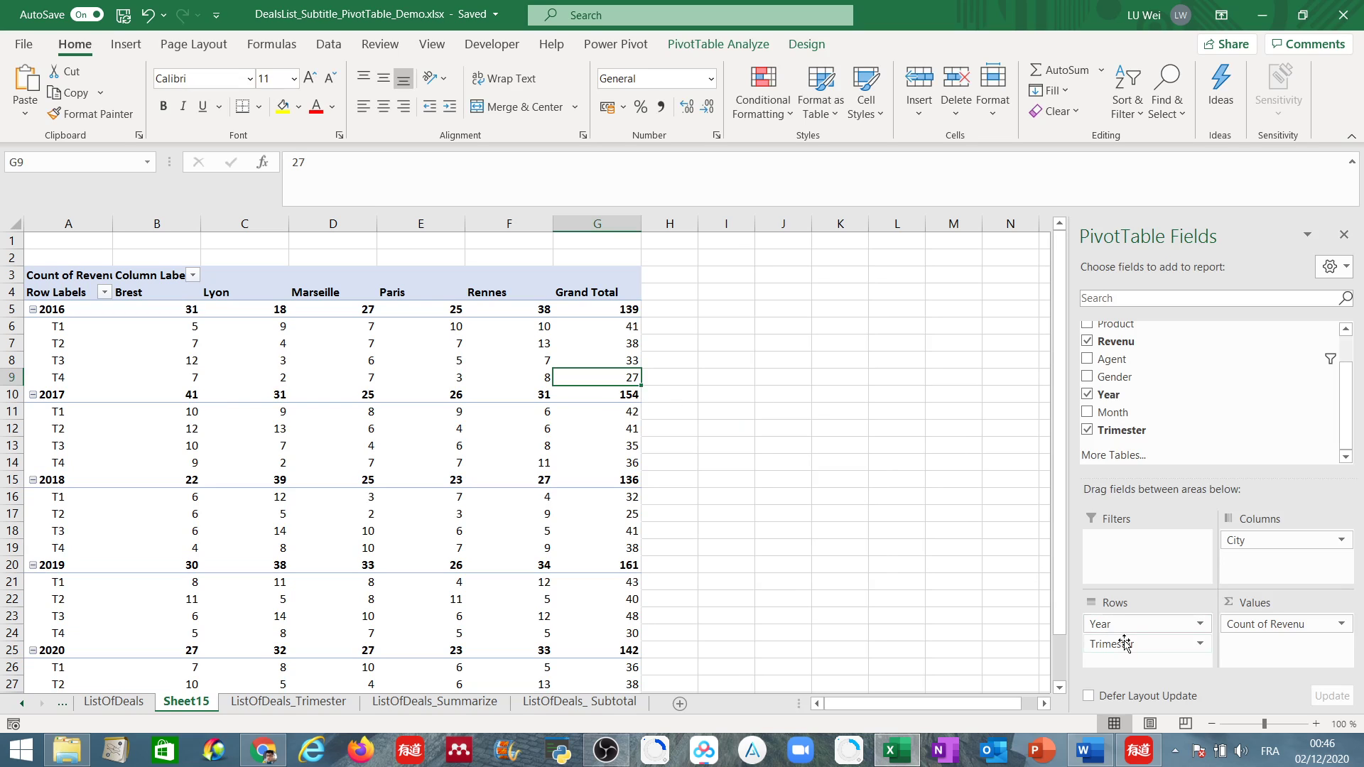
Remove the Trimester and Year row fields and the City column field from the PivotTable.
left_click_drag(1113, 643, 1214, 373)
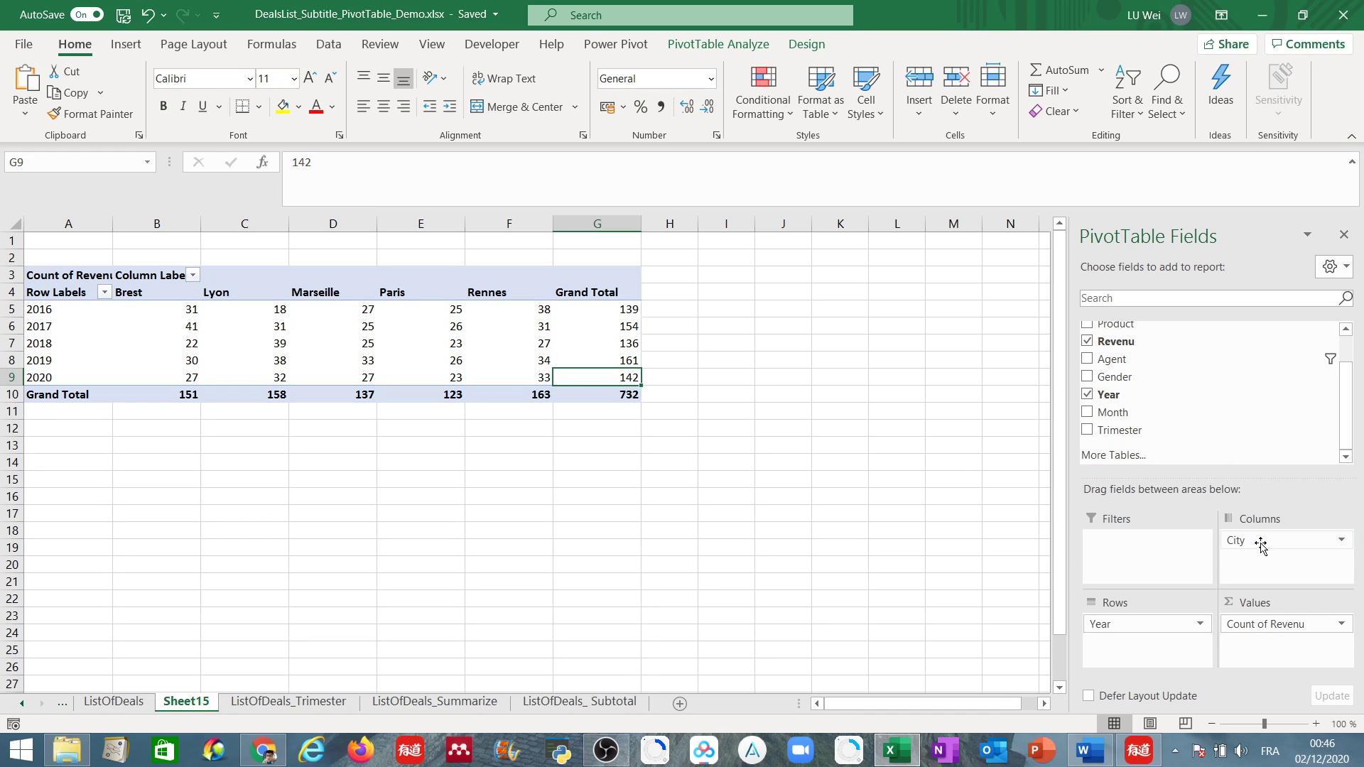
left_click_drag(1127, 625, 1151, 444)
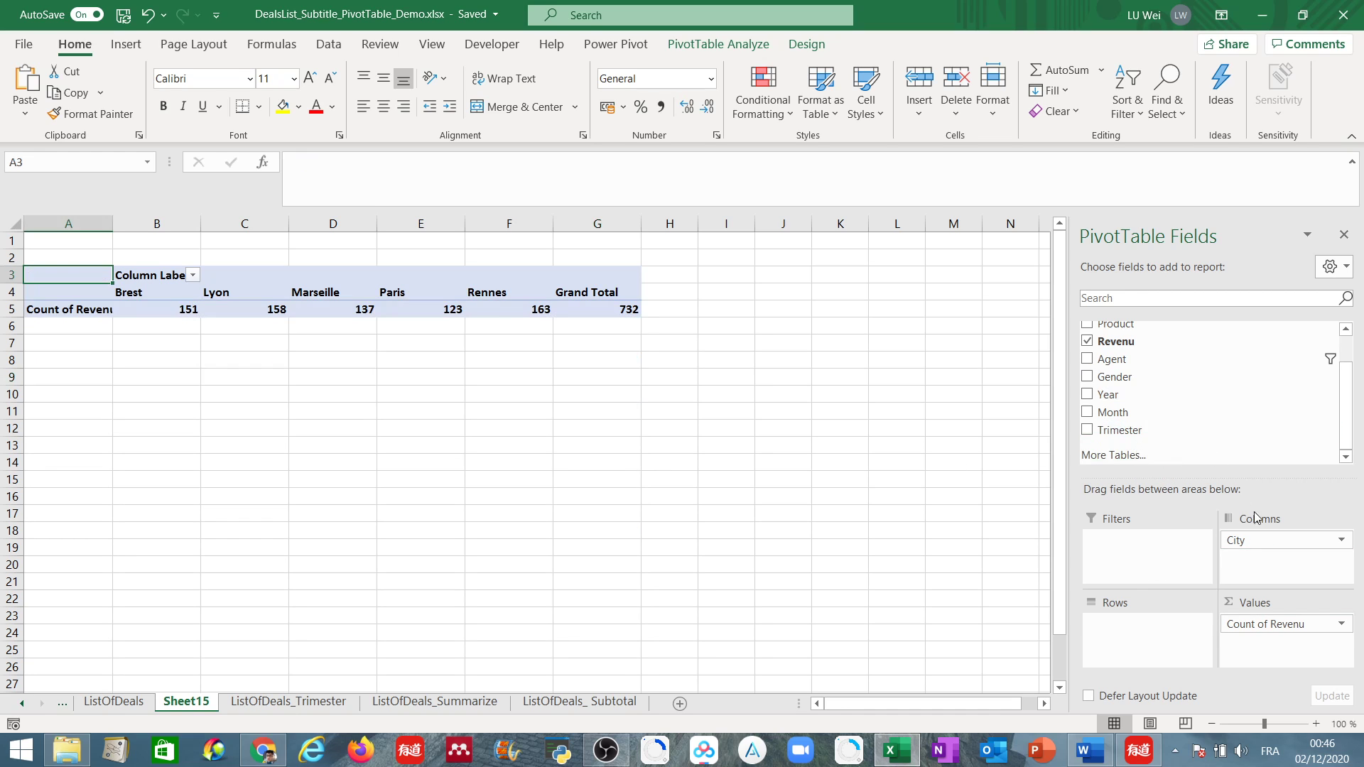
left_click_drag(1265, 546, 1248, 429)
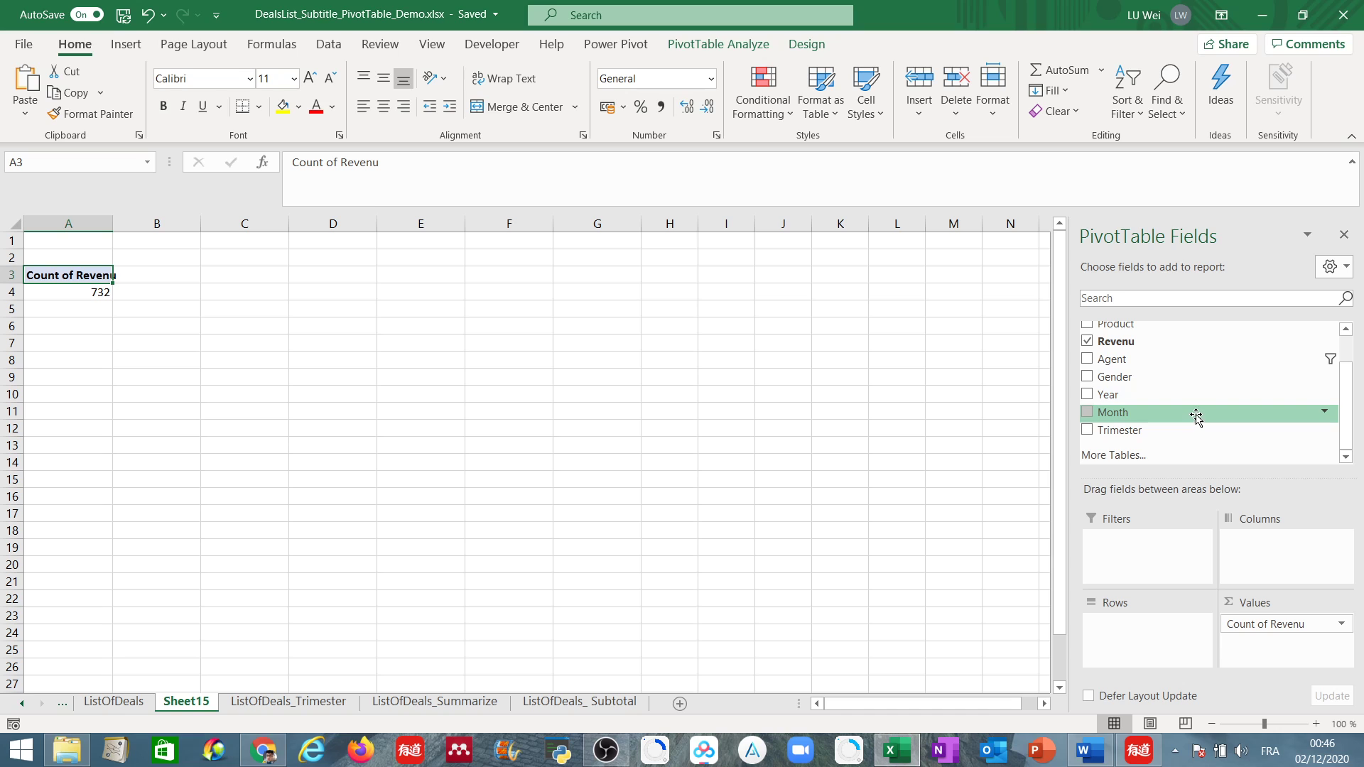
Lay out the PivotTable with Product as the row field and City as the column field.
scroll(1352, 405, "up", 2)
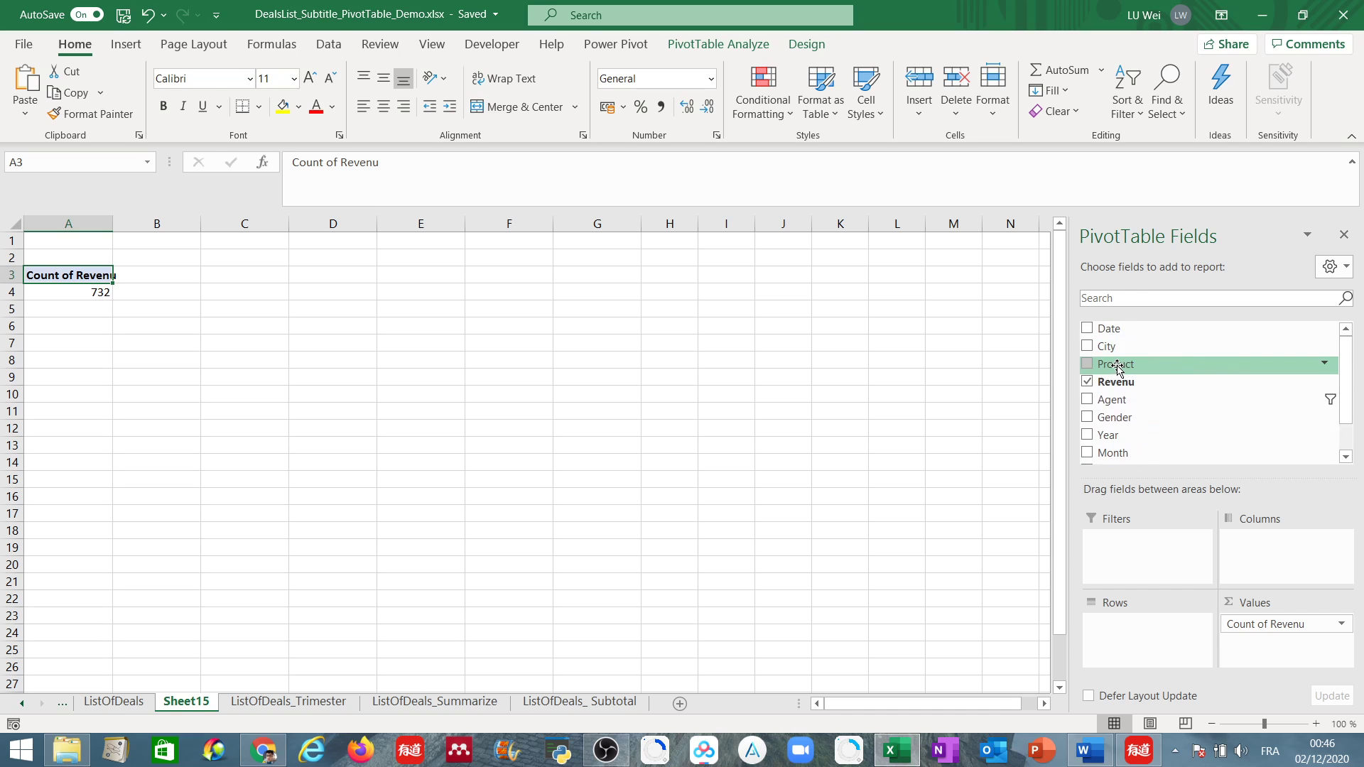
left_click_drag(1118, 368, 1151, 626)
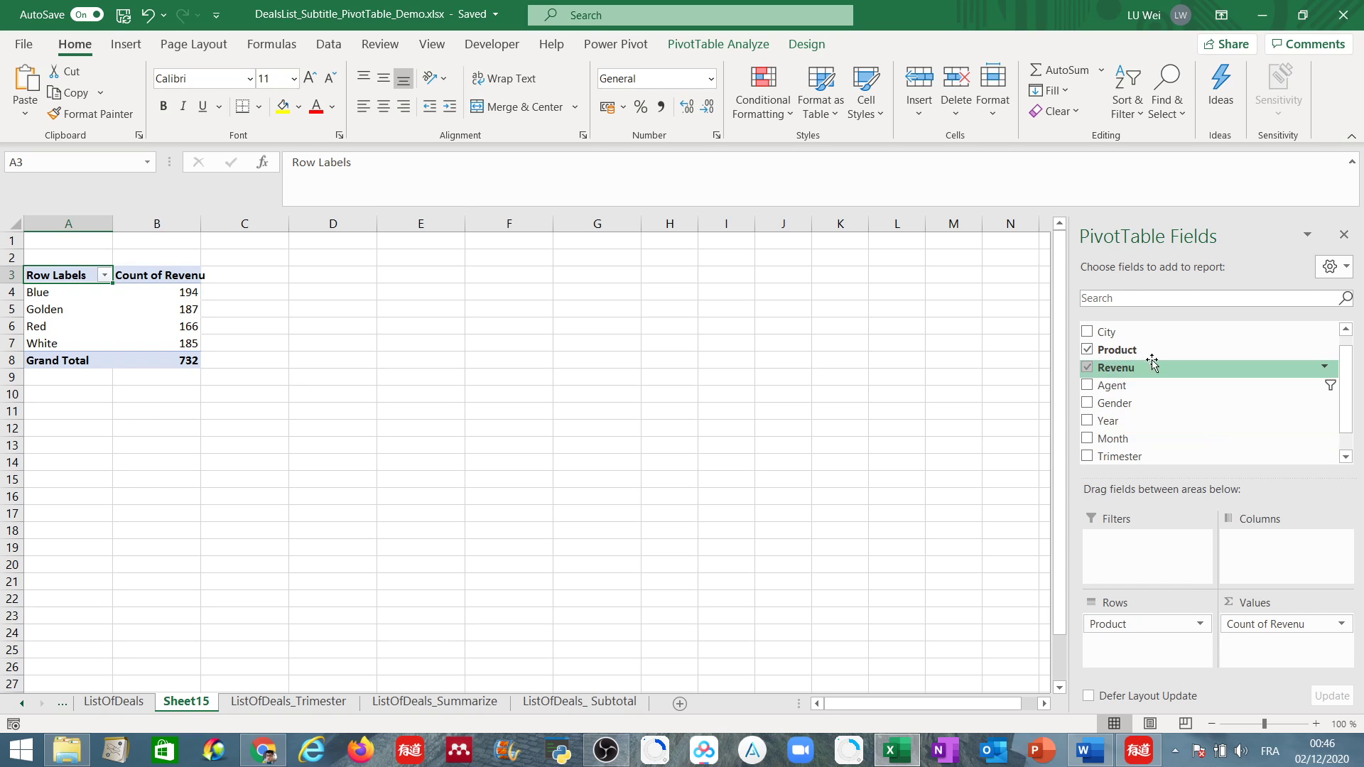
left_click_drag(1128, 334, 1258, 573)
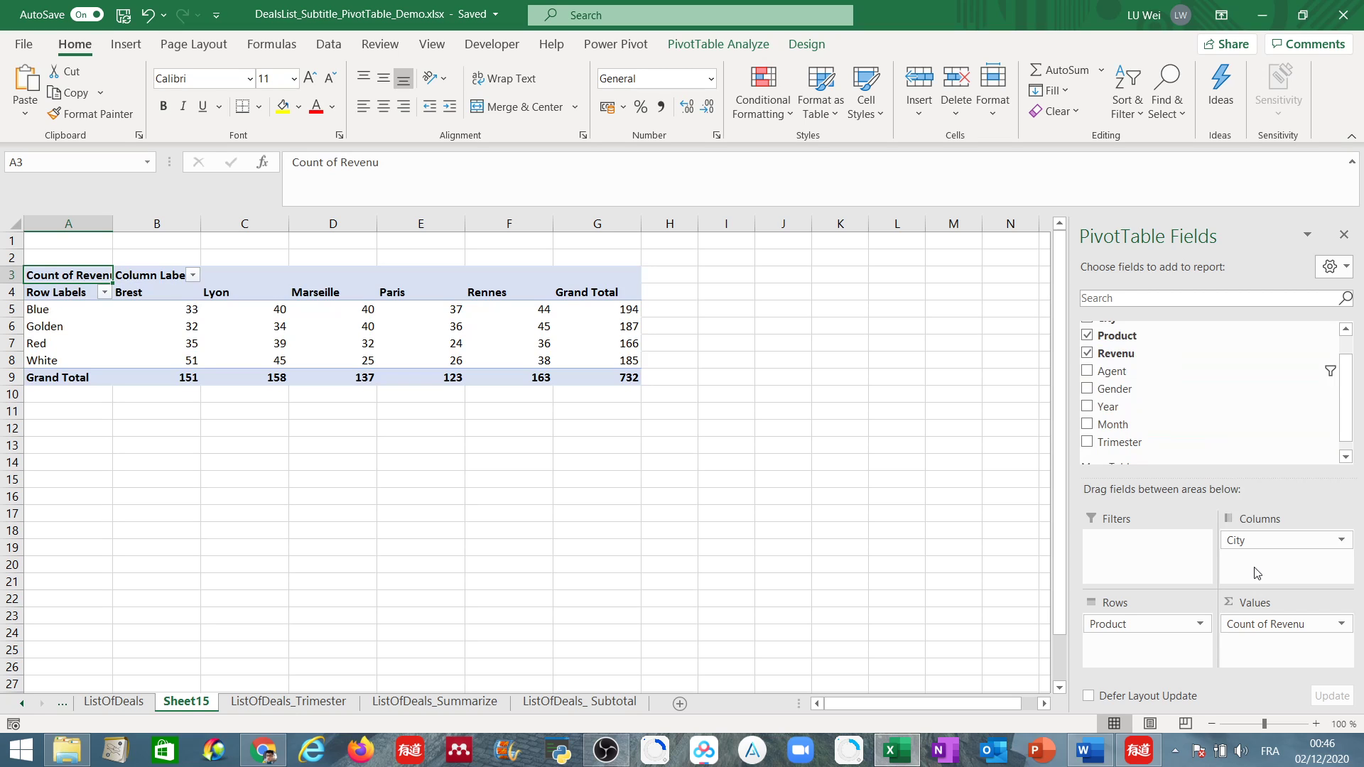
Replace the Revenu count in the PivotTable's values with a count of the Date field.
mouse_move(179, 312)
left_click(1342, 625)
left_click(1343, 624)
left_click_drag(1279, 625, 1163, 415)
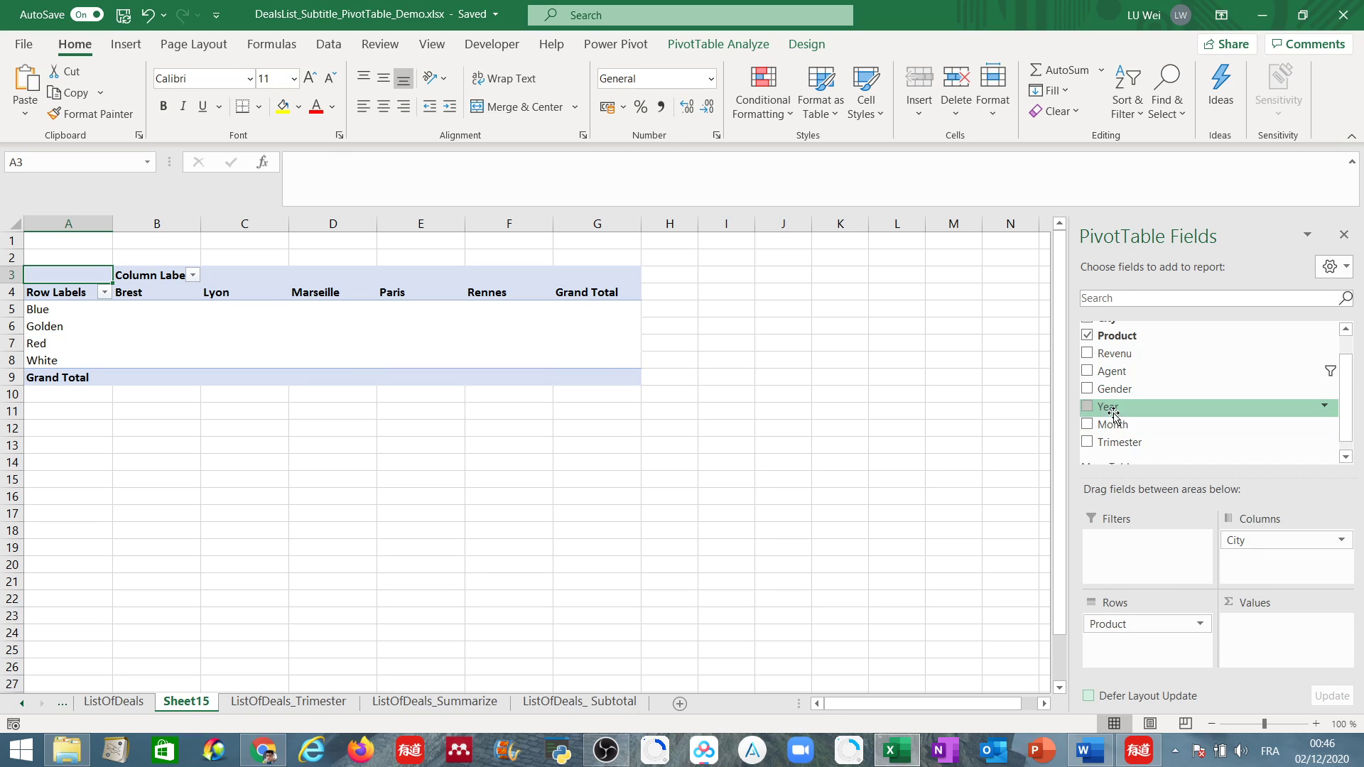
scroll(1114, 409, "up", 1)
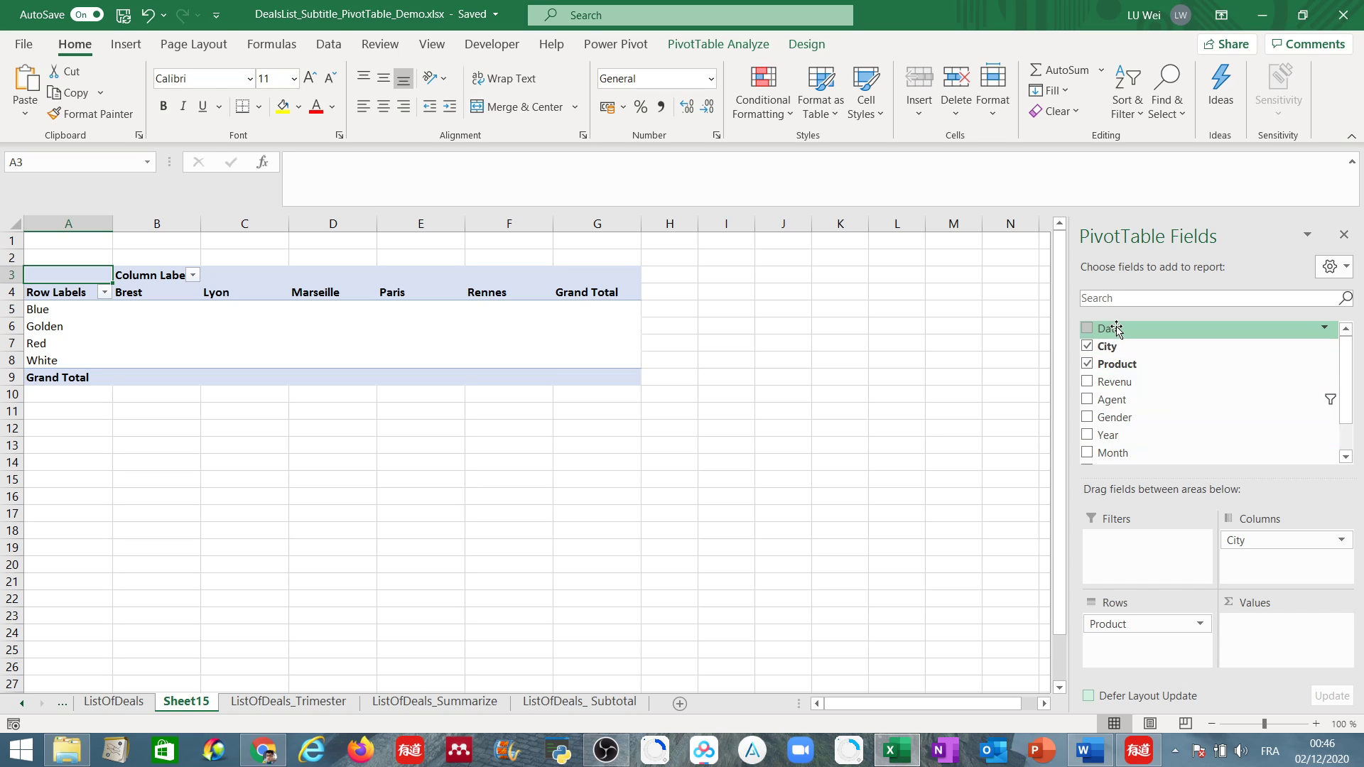
left_click_drag(1117, 328, 1287, 656)
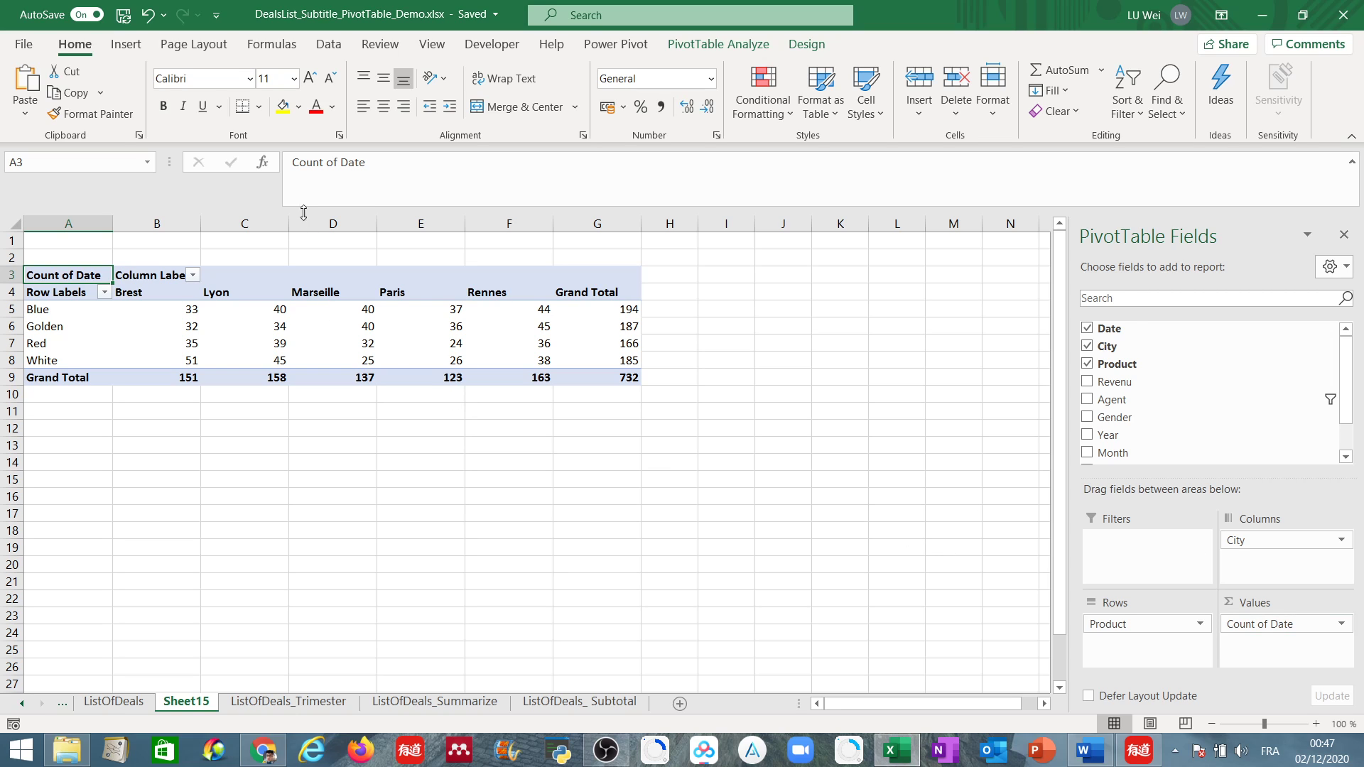
Rename the worksheet Sheet15 as PivotTable.
double_click(186, 702)
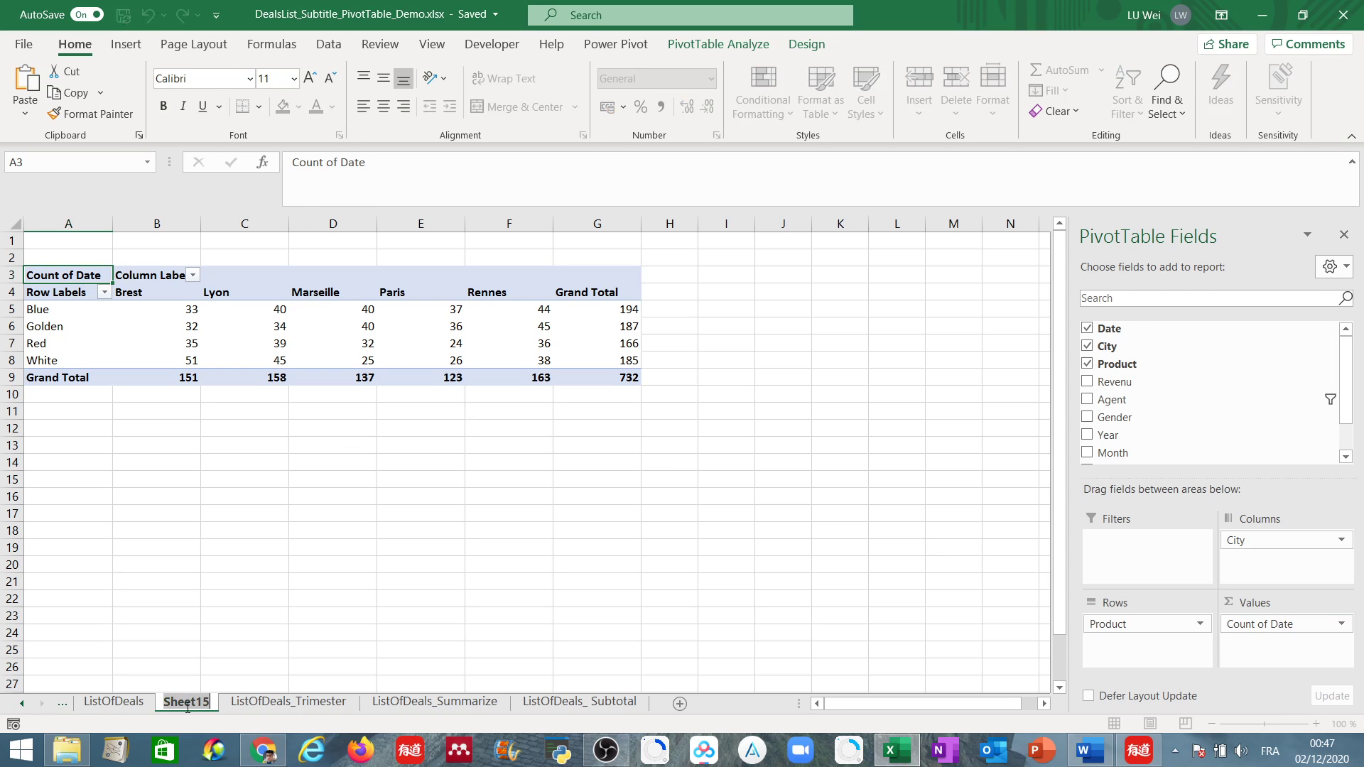
type("Pivi")
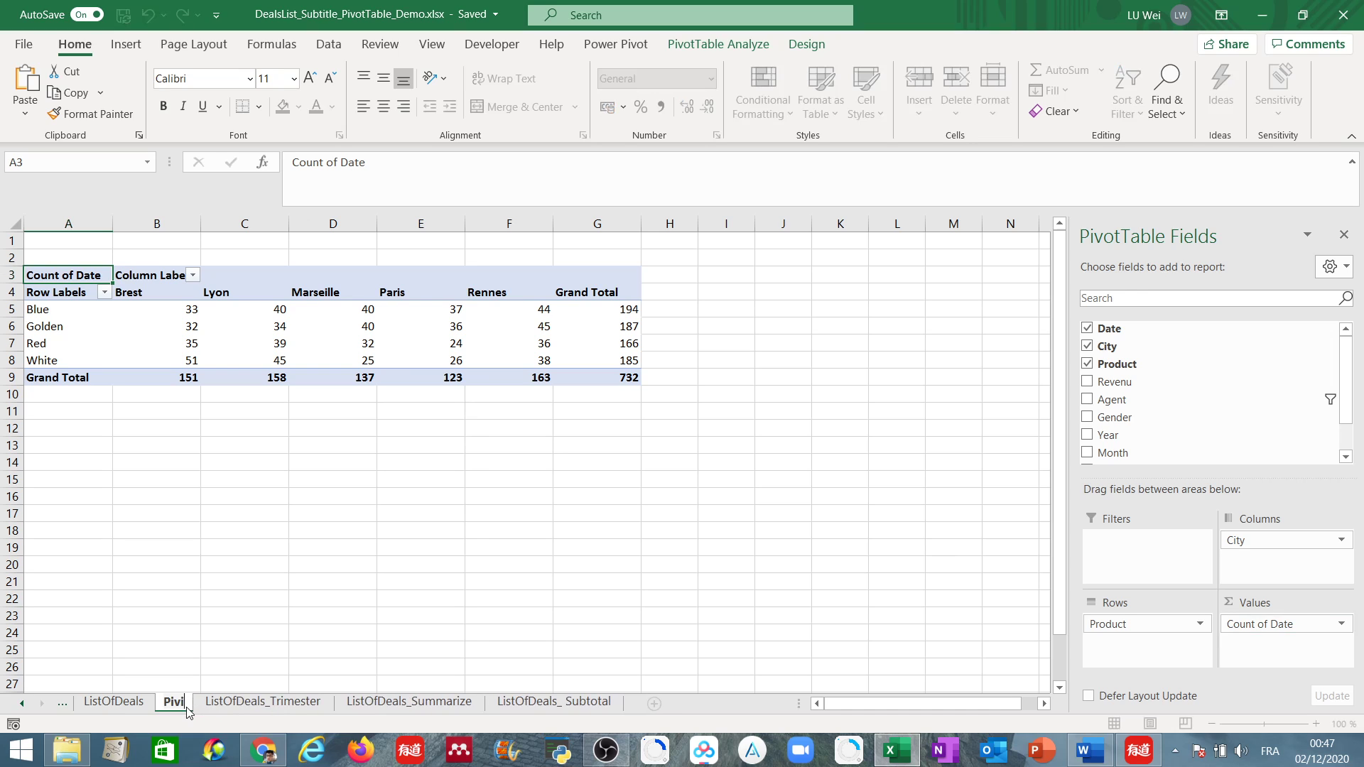
key("BackSpace")
type("ot")
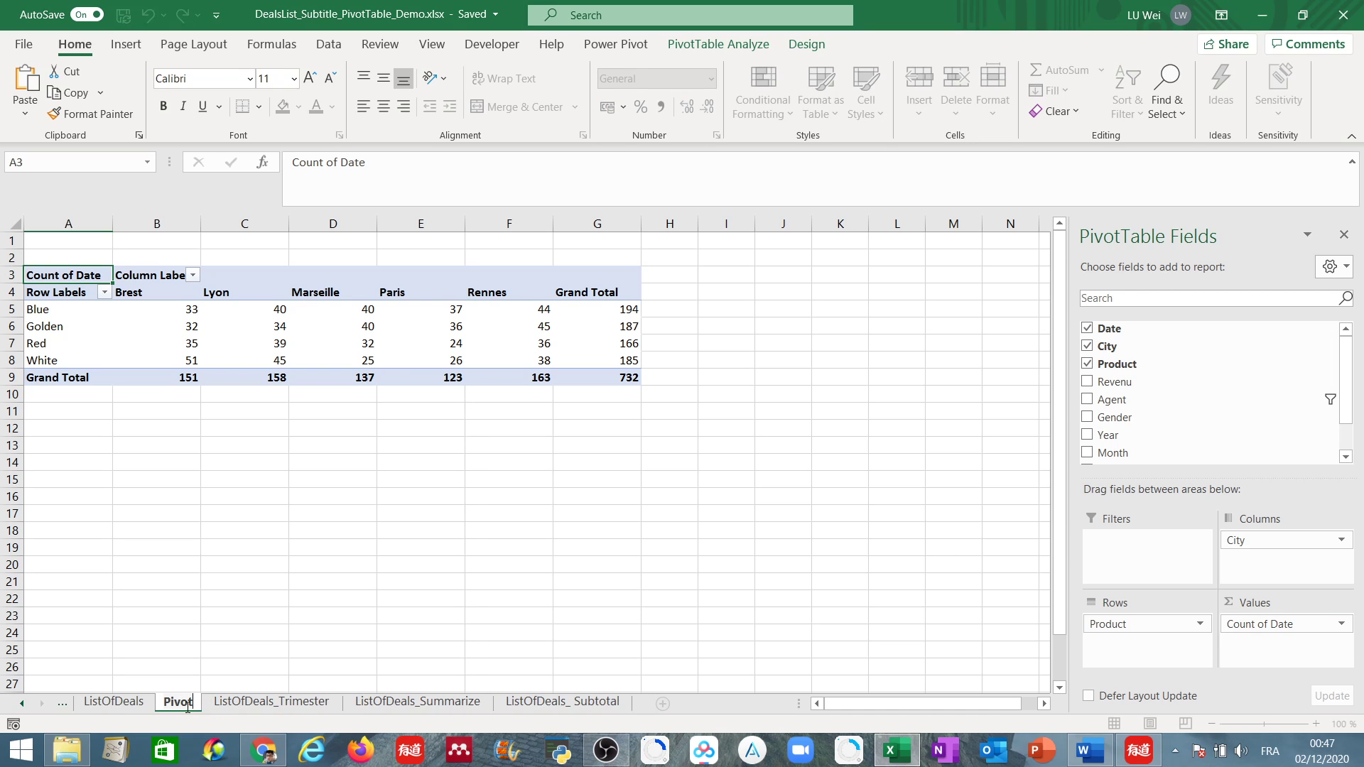
type("Table")
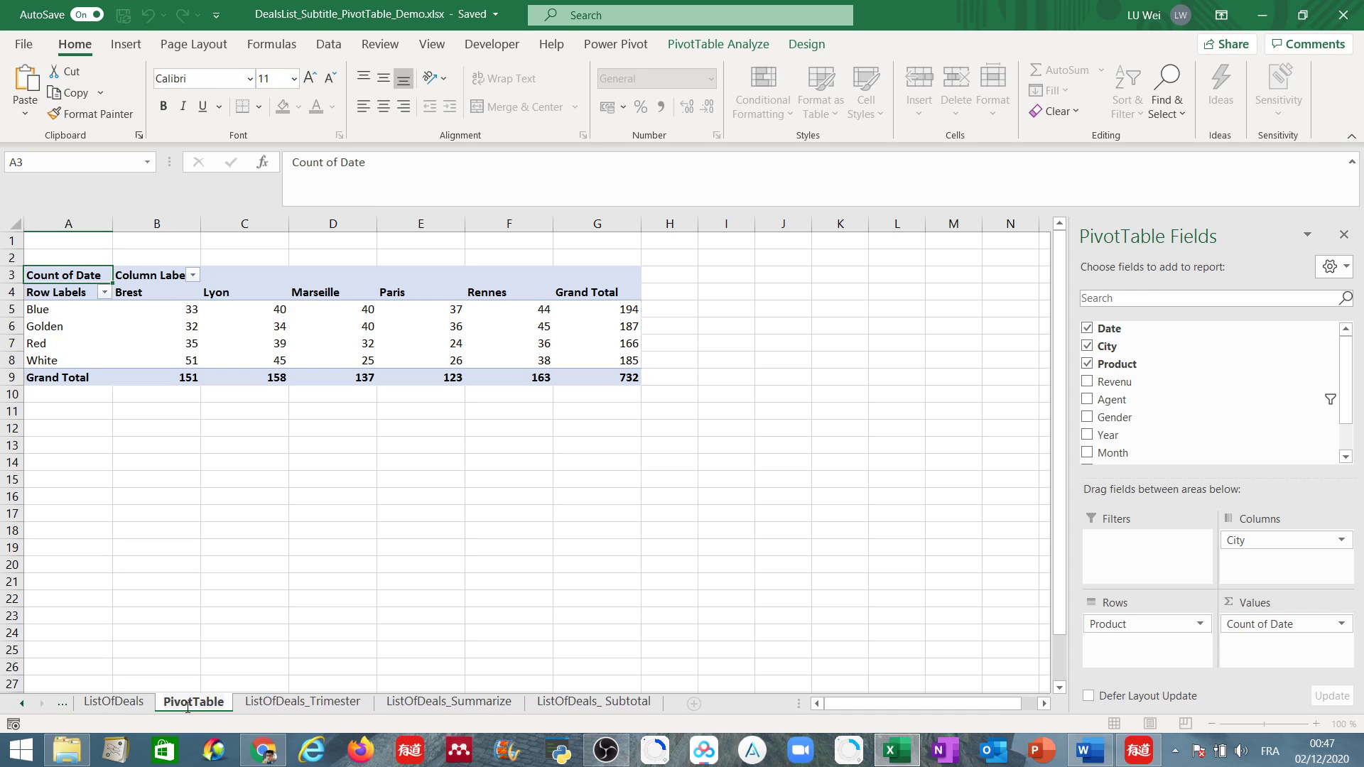
key("Return")
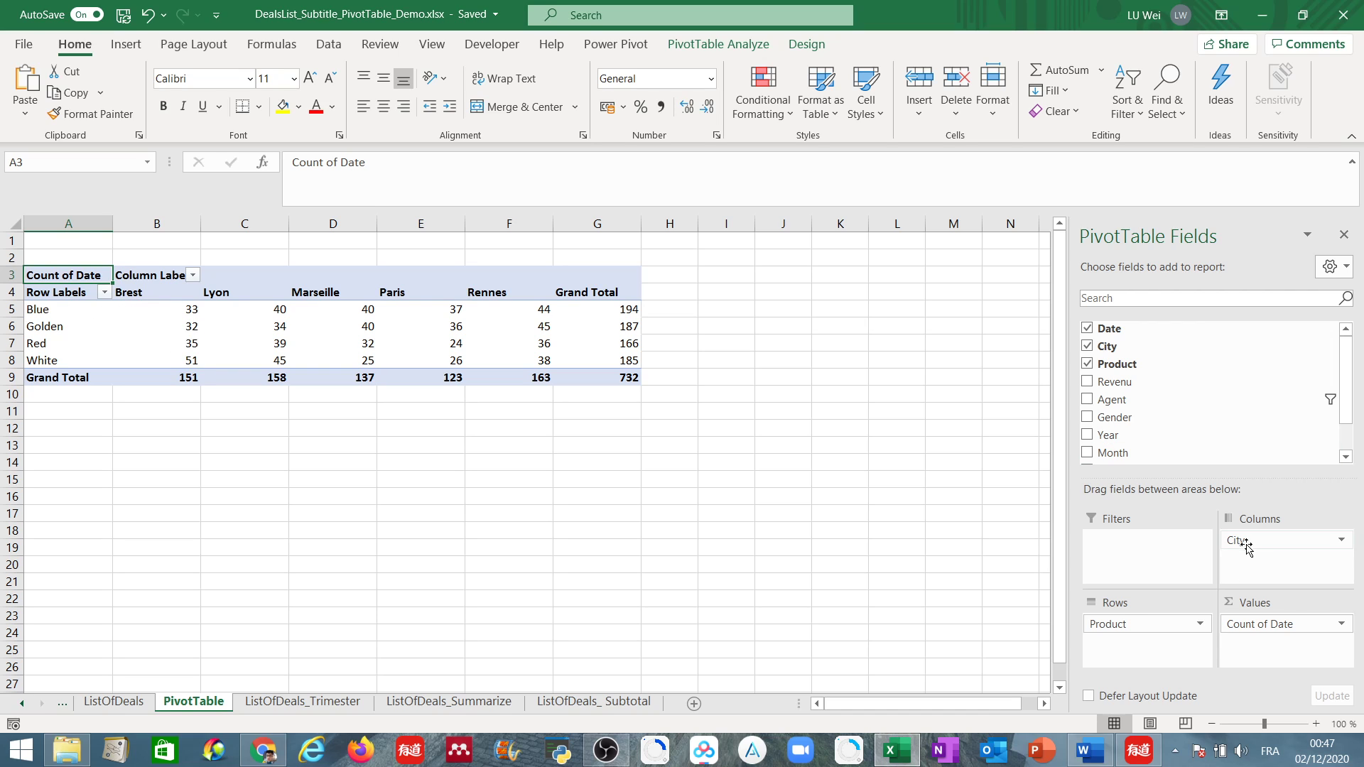
Replace Product with Year in the rows and add the sum of Revenu as a second value below Count of Date.
left_click_drag(1168, 625, 1144, 652)
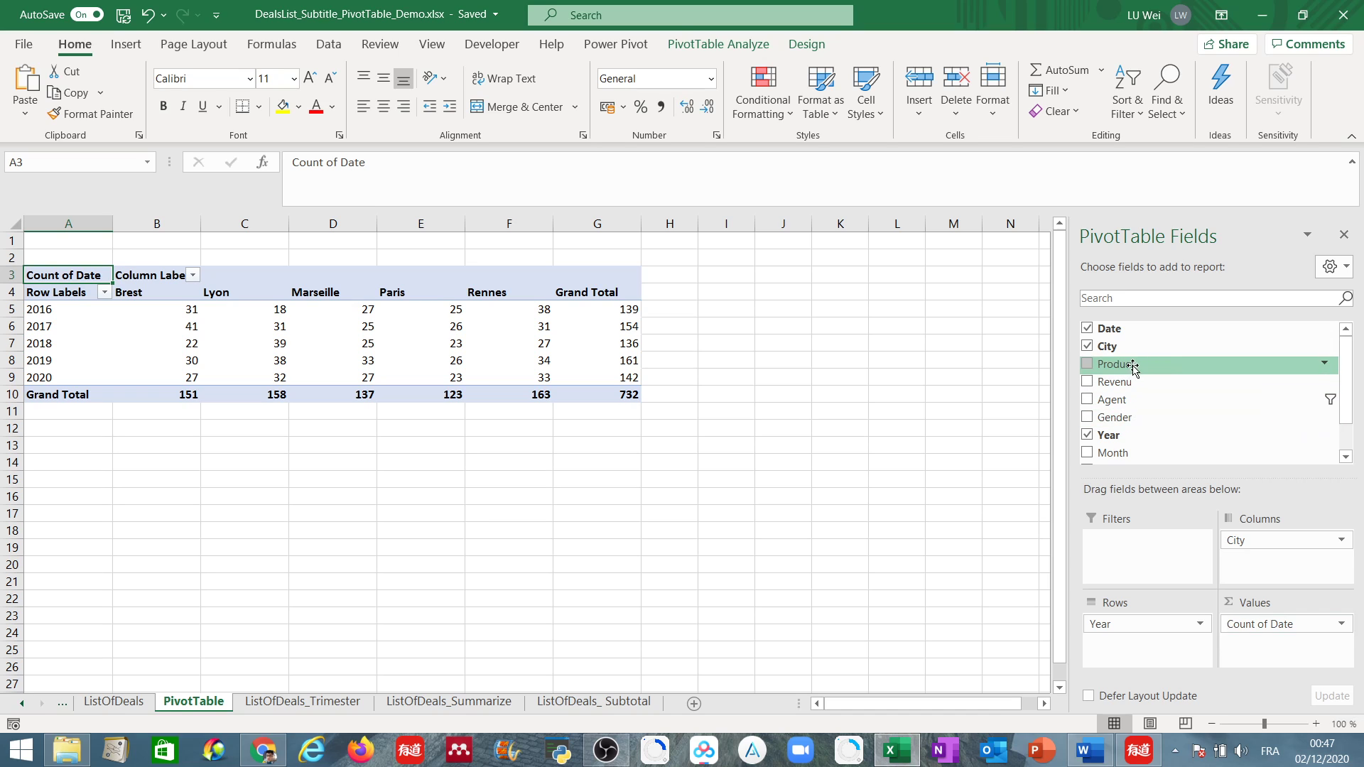
left_click_drag(1124, 383, 1267, 649)
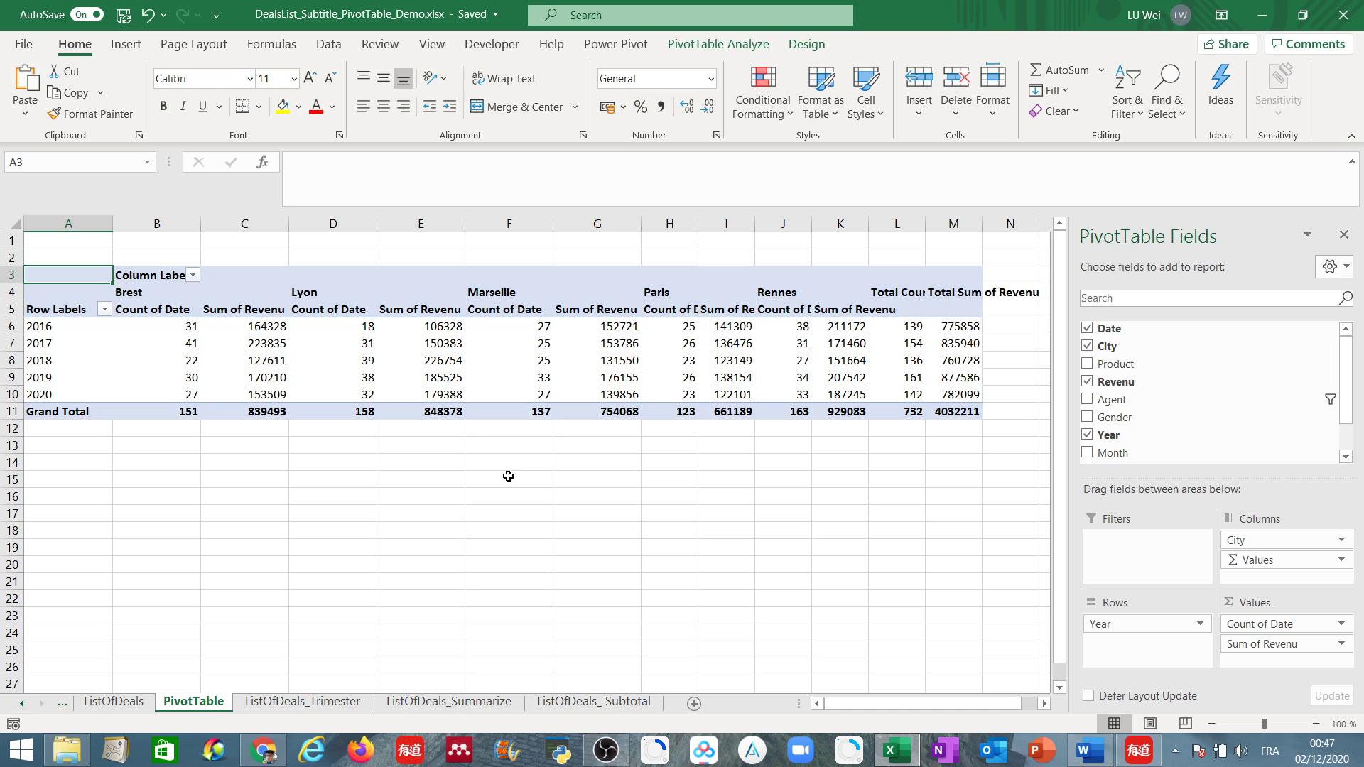
left_click(186, 325)
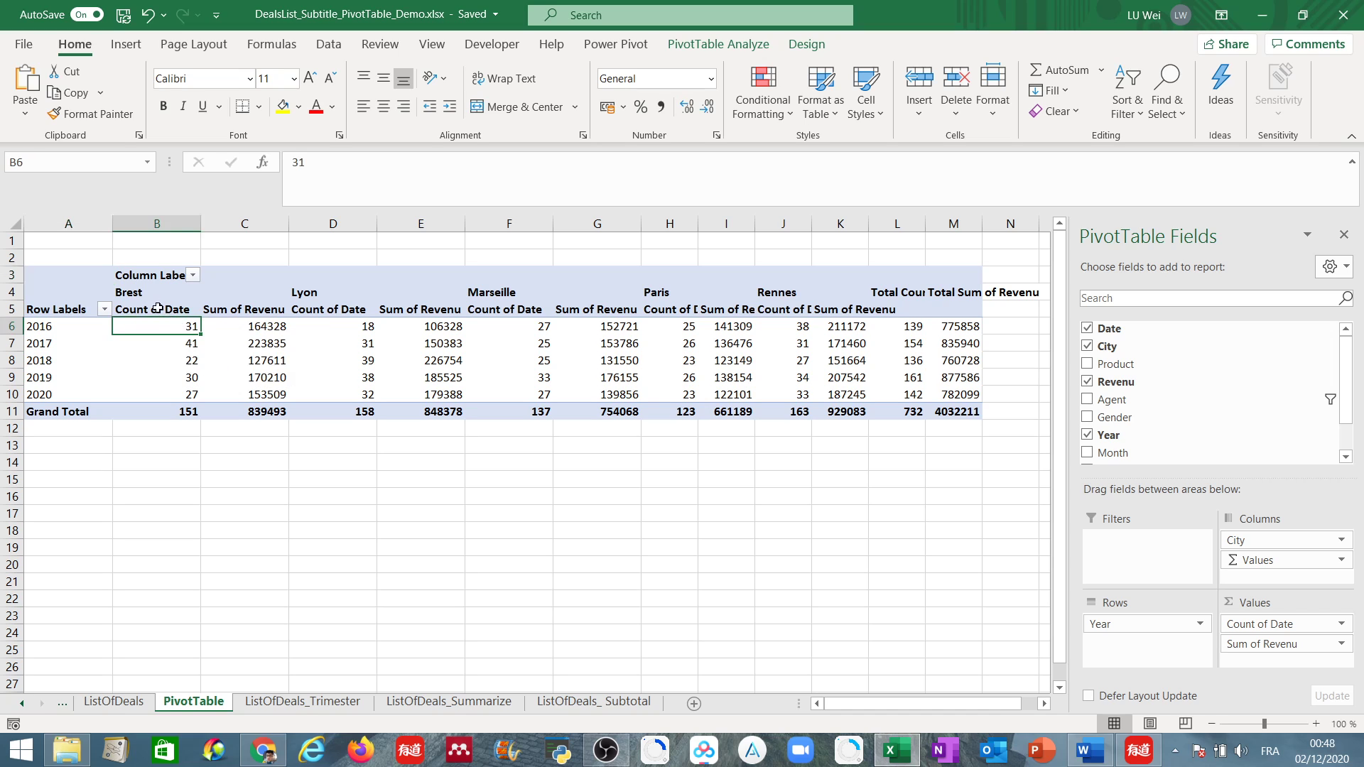
left_click(259, 327)
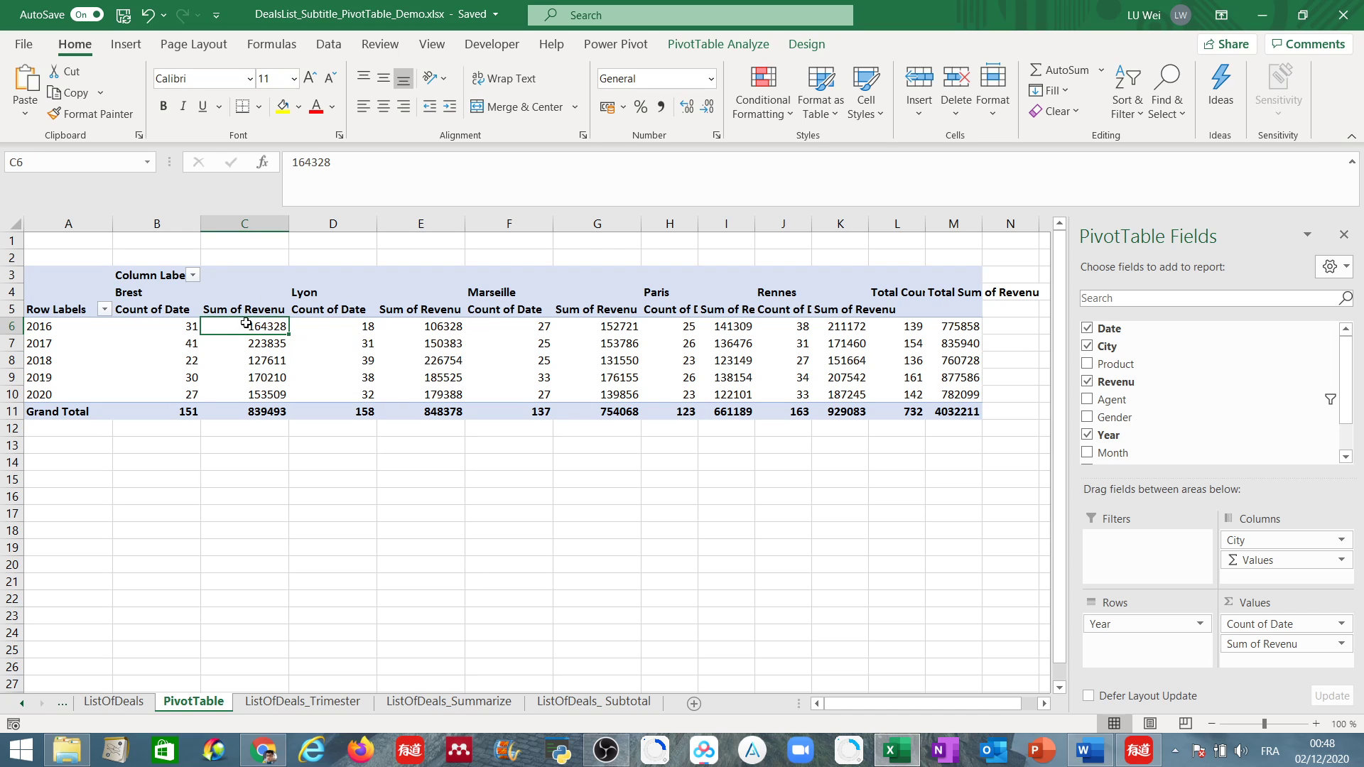
mouse_move(238, 327)
mouse_move(62, 397)
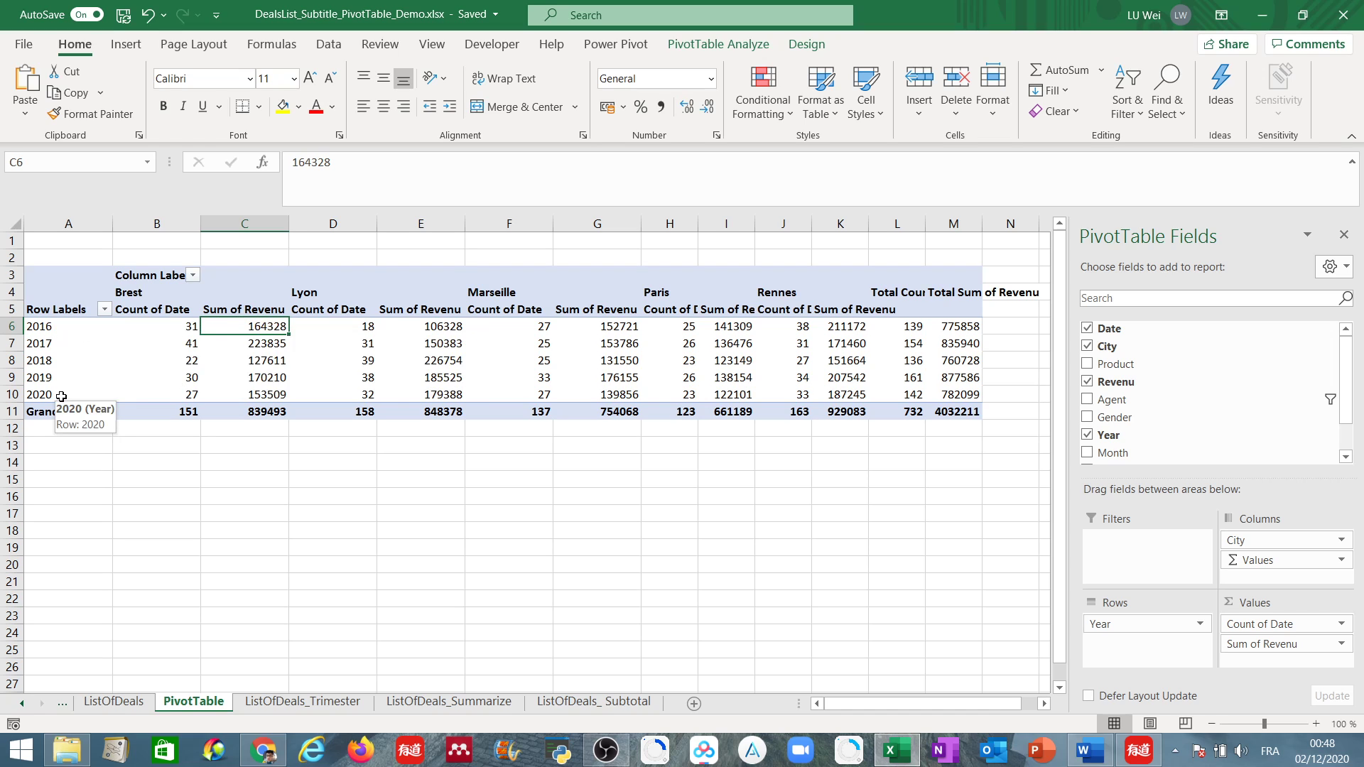